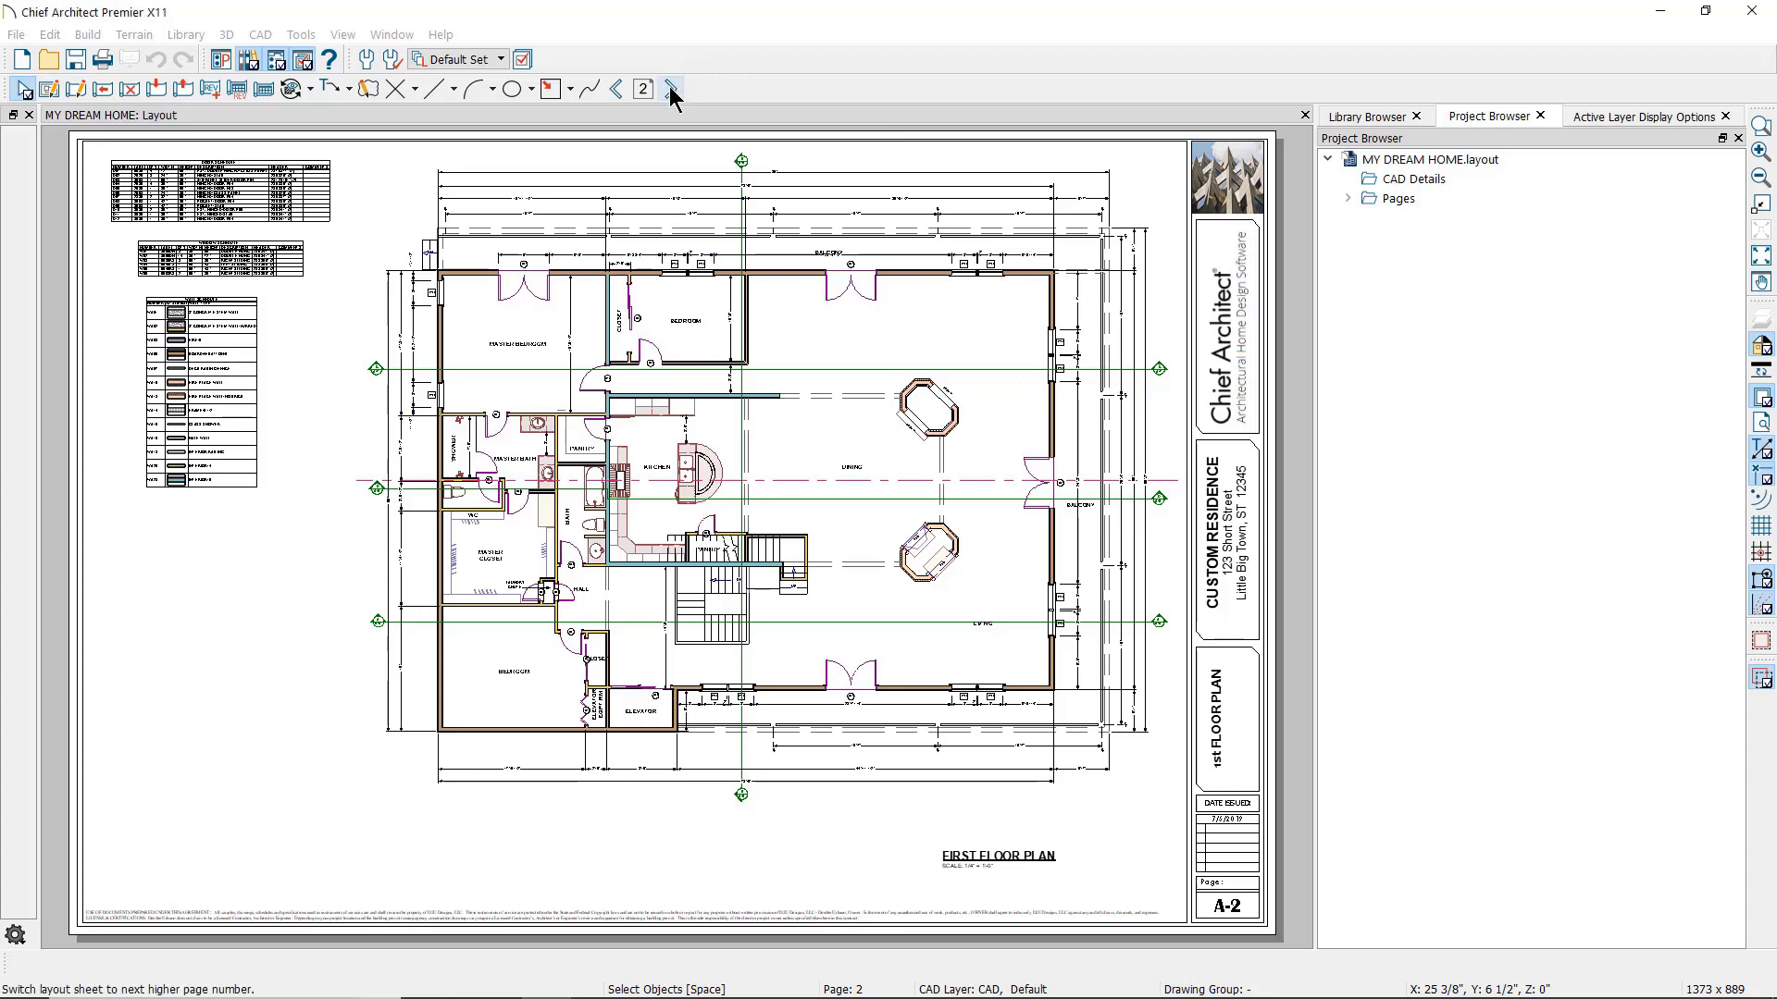
- Page forward through the MY DREAM HOME sheets to the building cross sections page
{"action": "left_click", "coordinate": [672, 89]}
{"action": "left_click", "coordinate": [672, 89]}
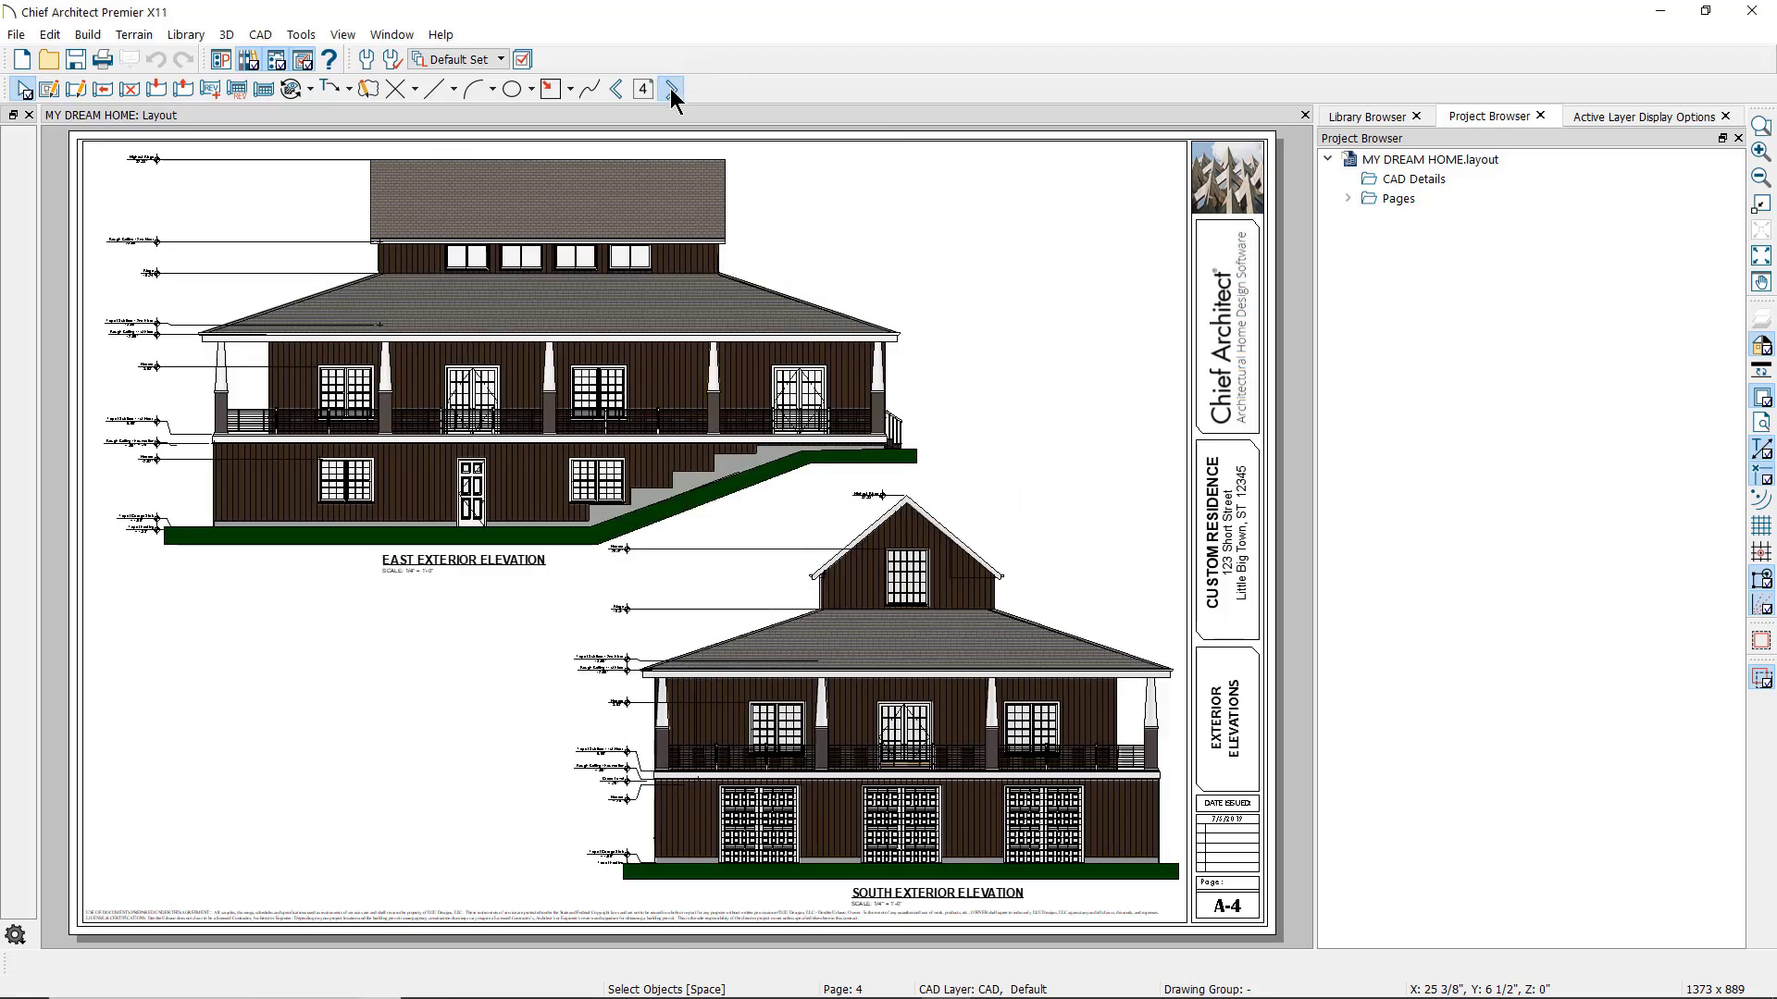
{"action": "left_click", "coordinate": [672, 89]}
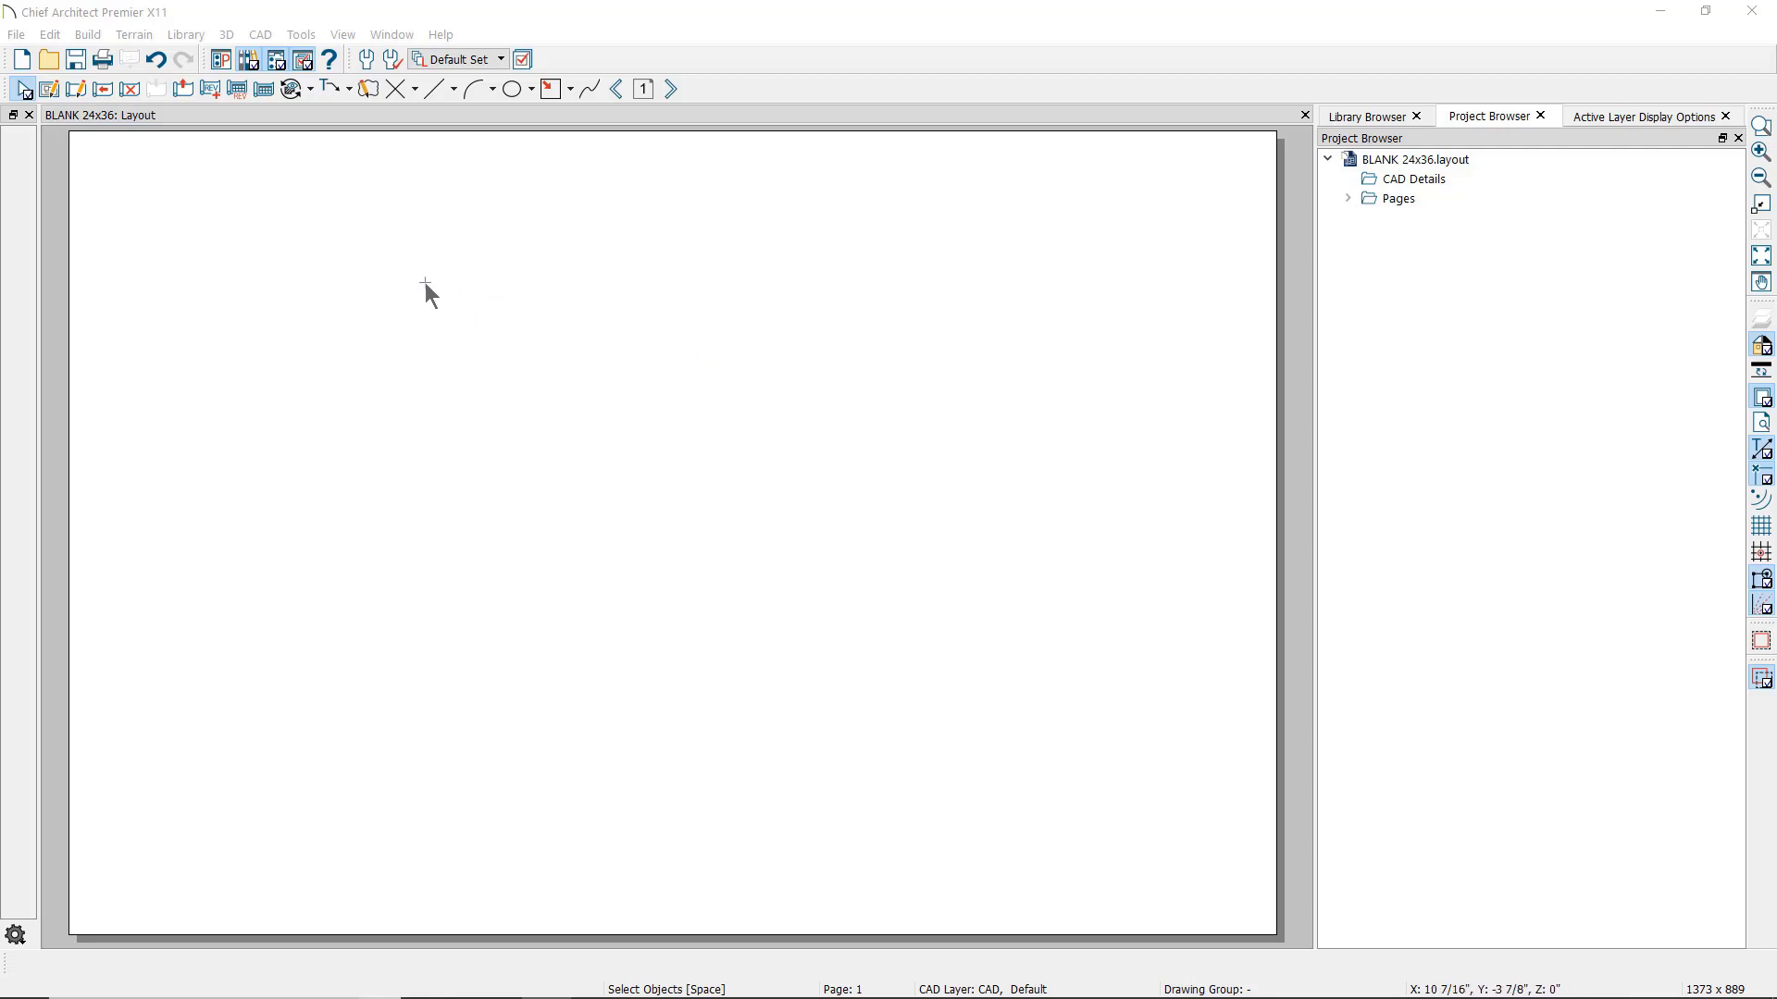
- Open Drawing Sheet Setup for the blank layout and browse the Size list of paper sizes
{"action": "left_click", "coordinate": [17, 35]}
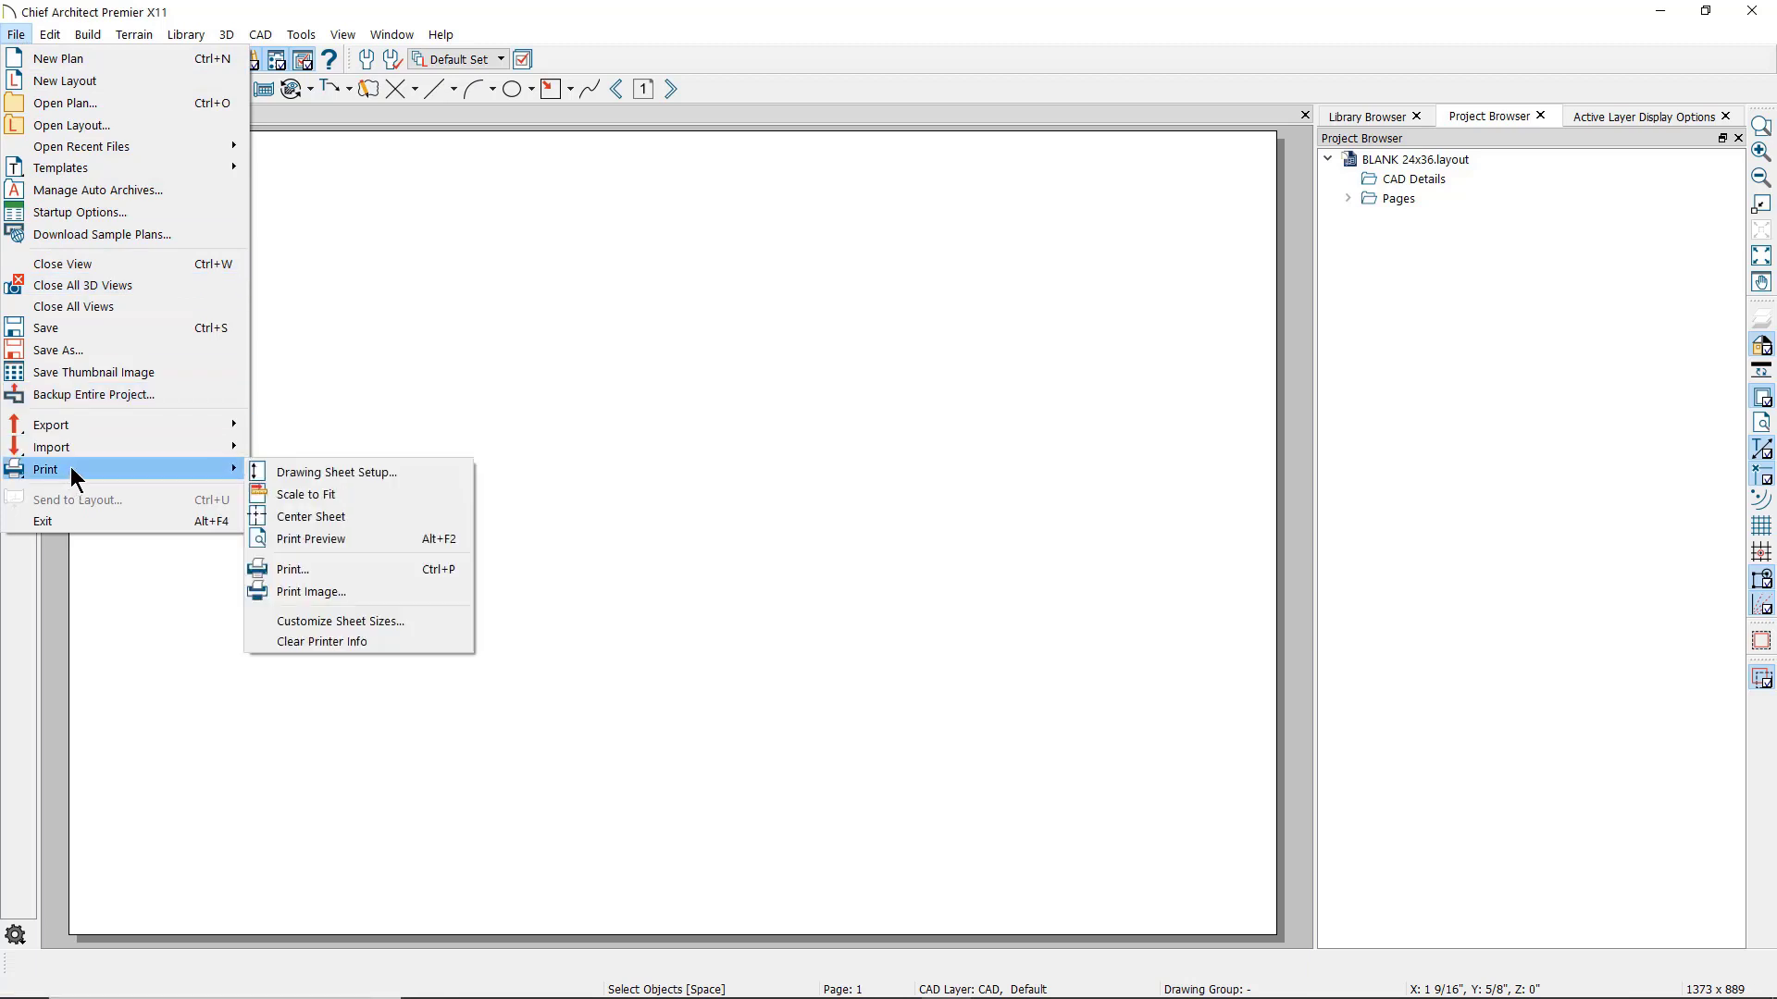
{"action": "mouse_move", "coordinate": [46, 469]}
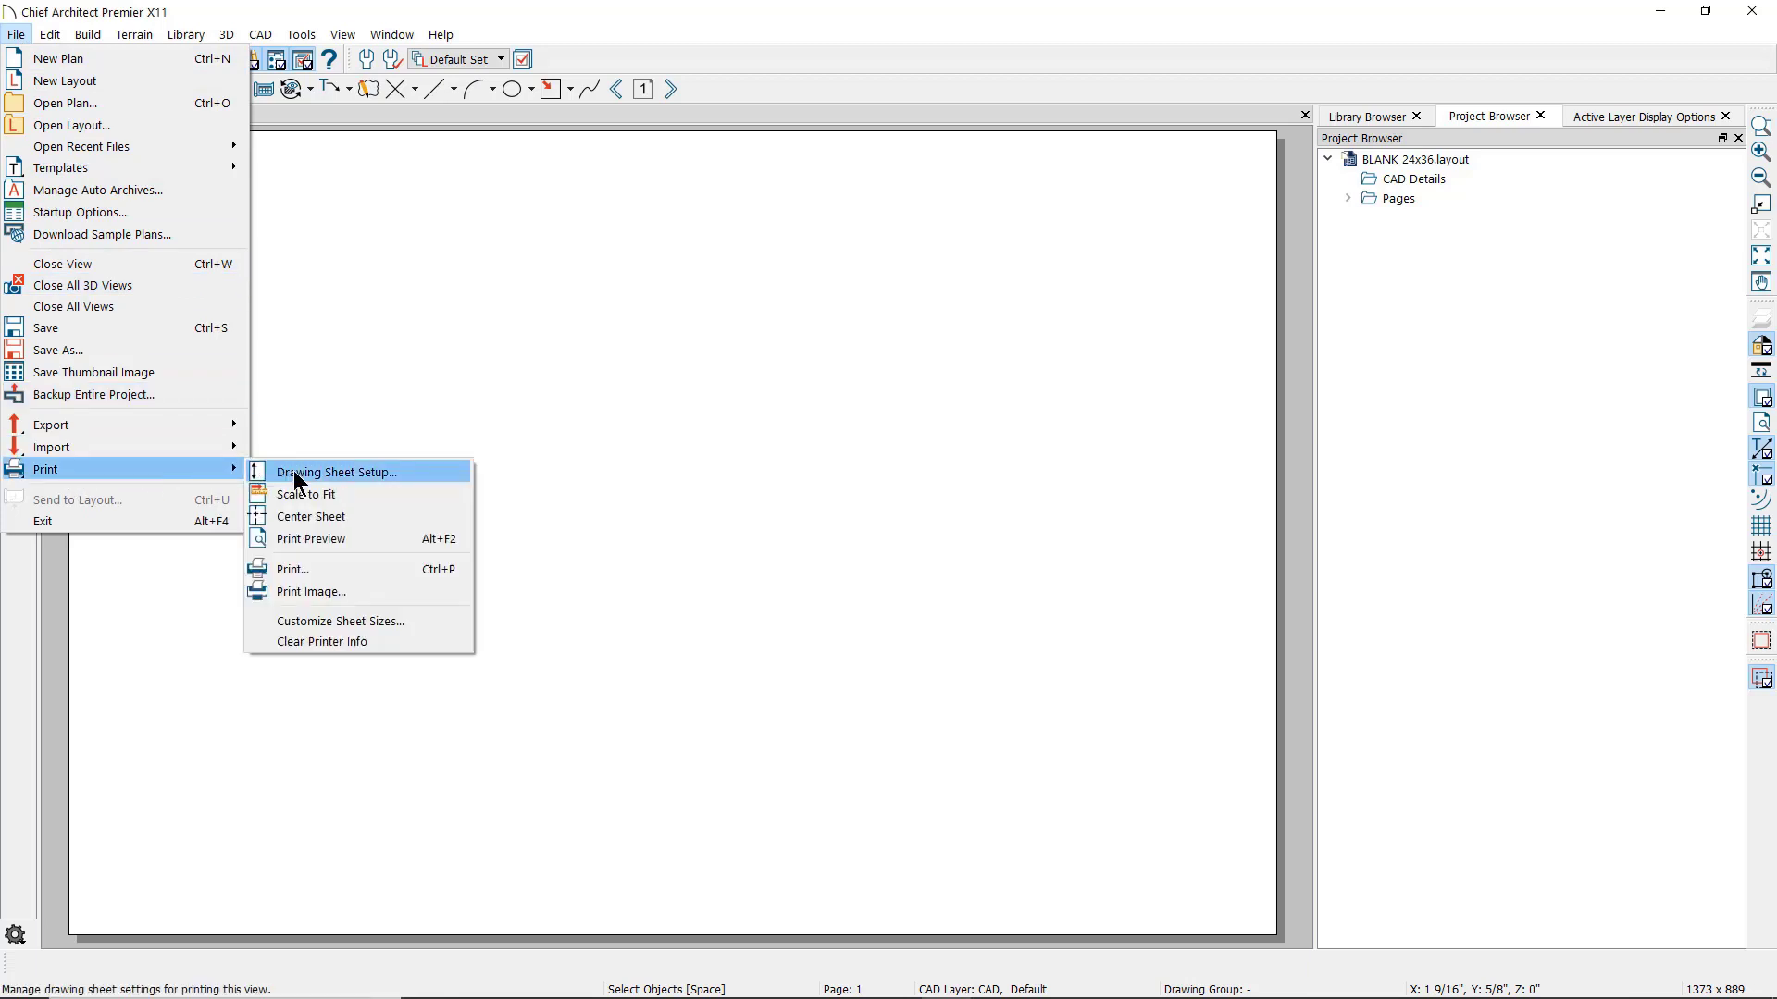
{"action": "left_click", "coordinate": [298, 474]}
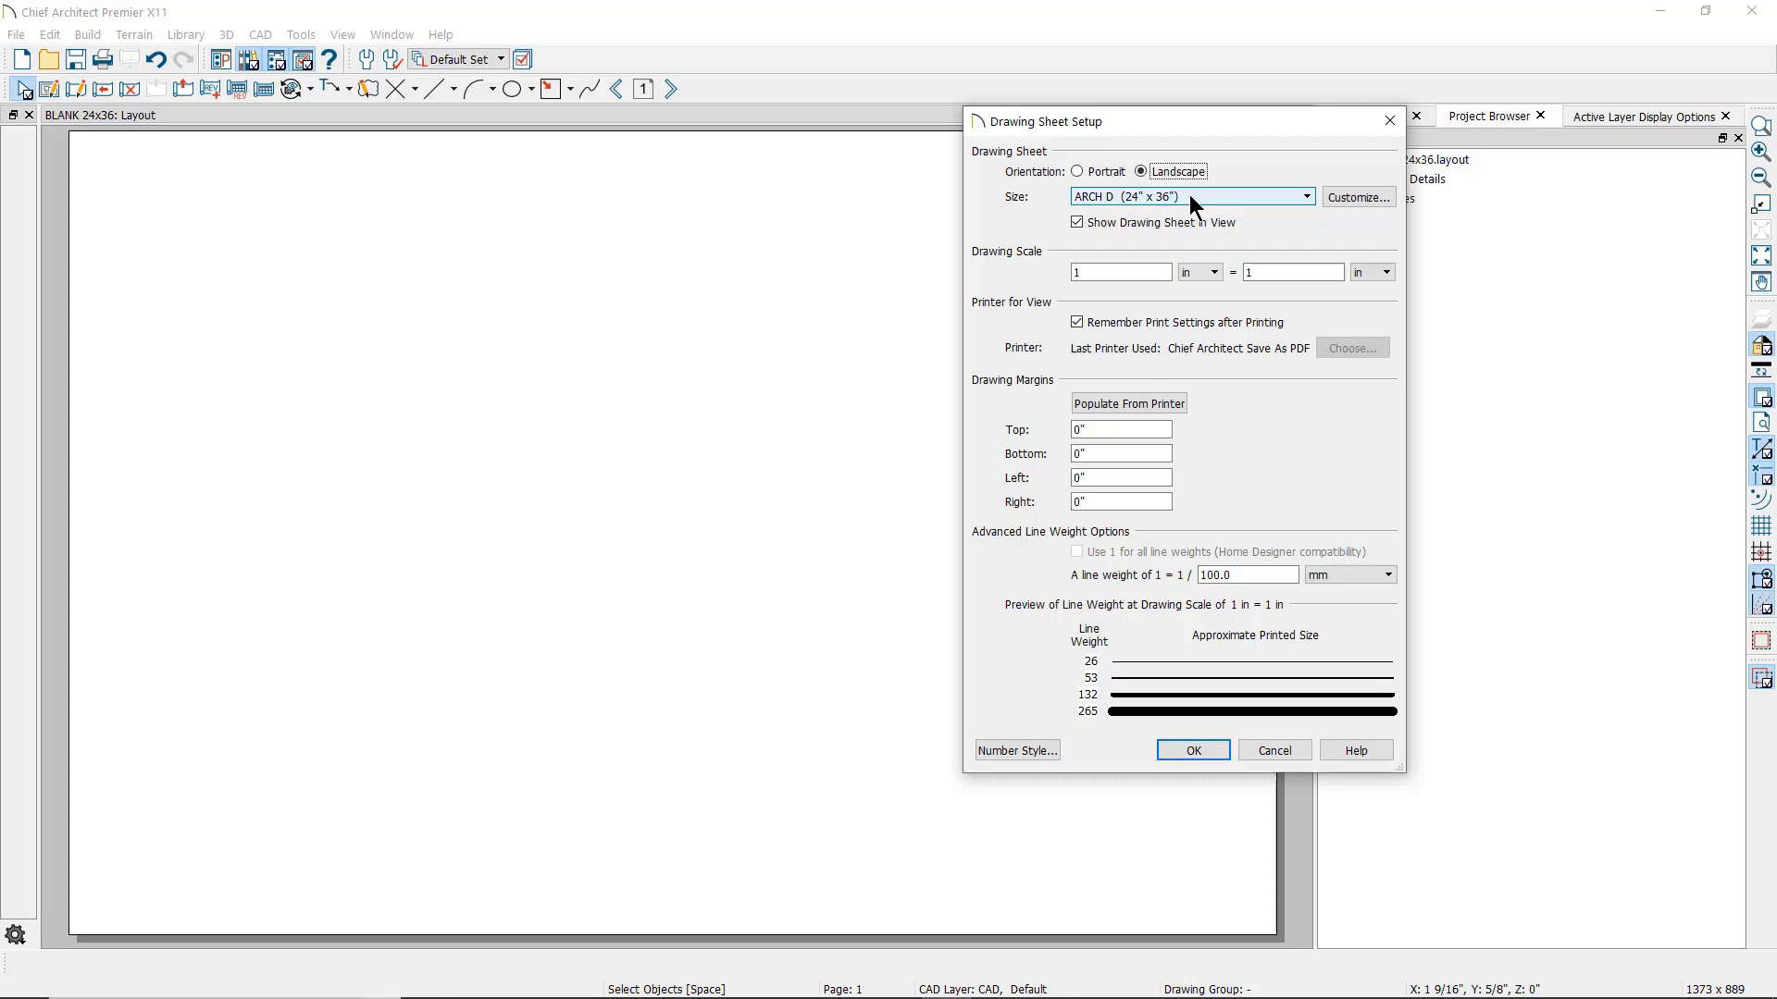
{"action": "left_click", "coordinate": [1190, 195]}
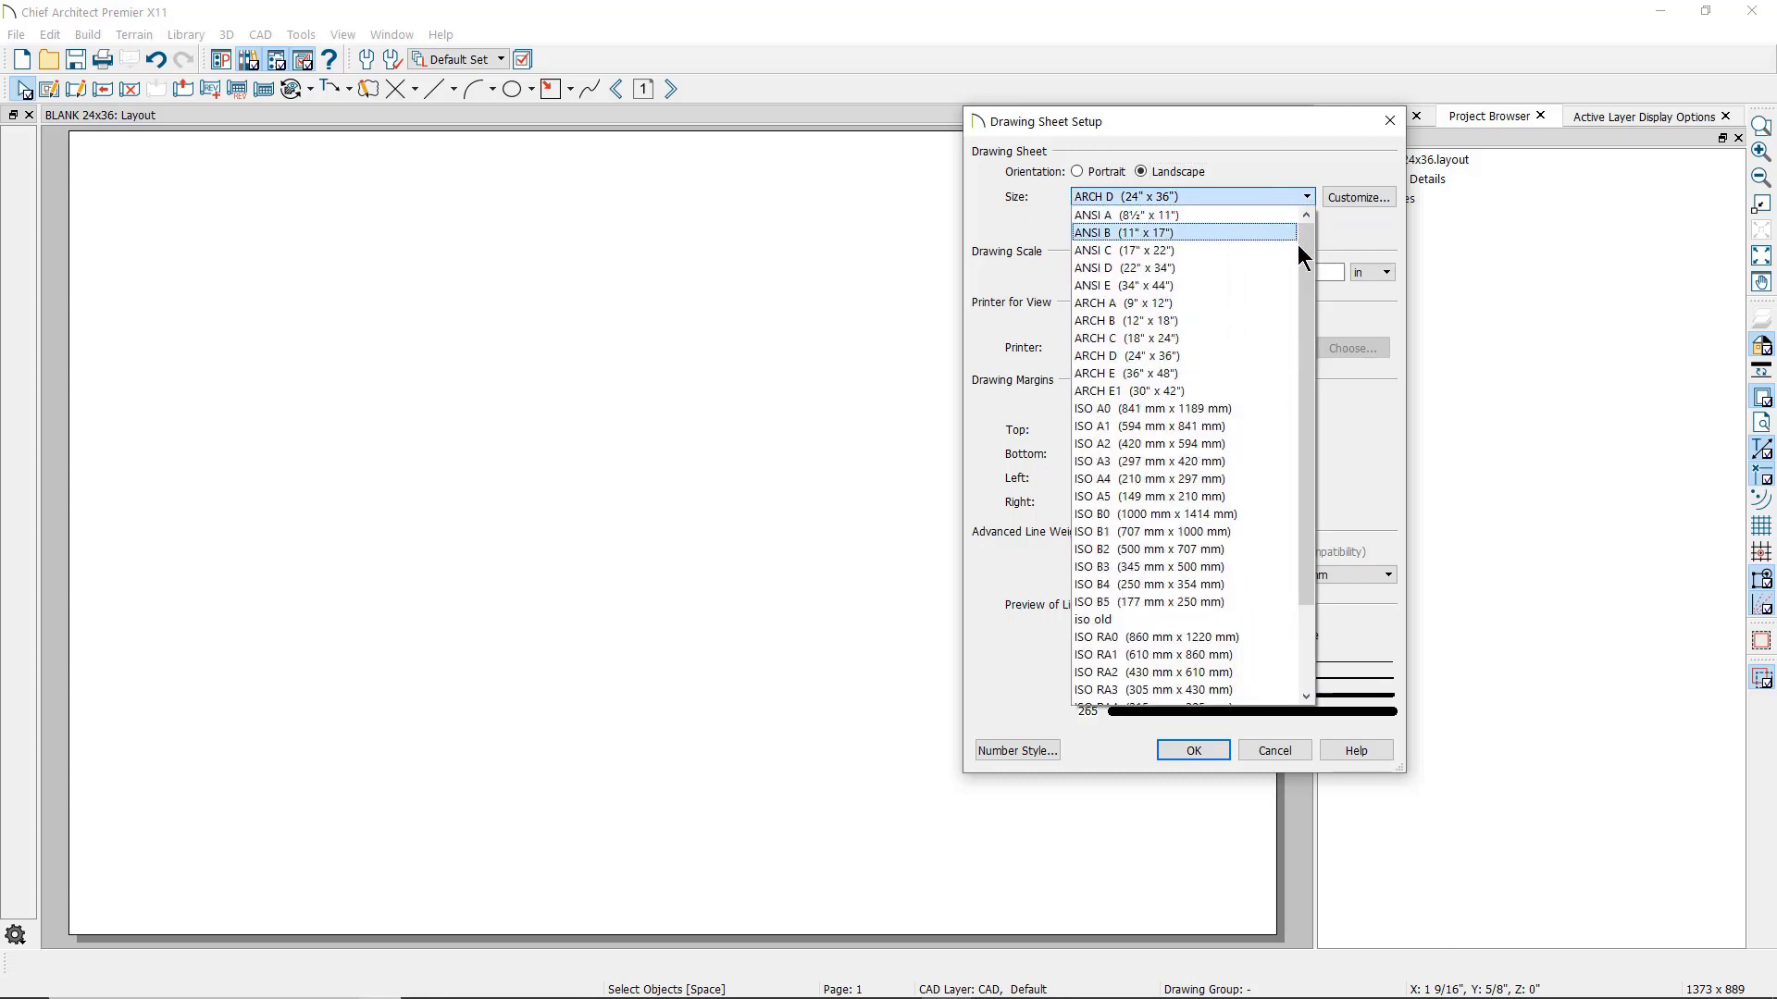
{"action": "mouse_move", "coordinate": [1305, 268]}
{"action": "left_mouse_down"}
{"action": "mouse_move", "coordinate": [1319, 351]}
{"action": "mouse_move", "coordinate": [1313, 231]}
{"action": "left_mouse_up"}
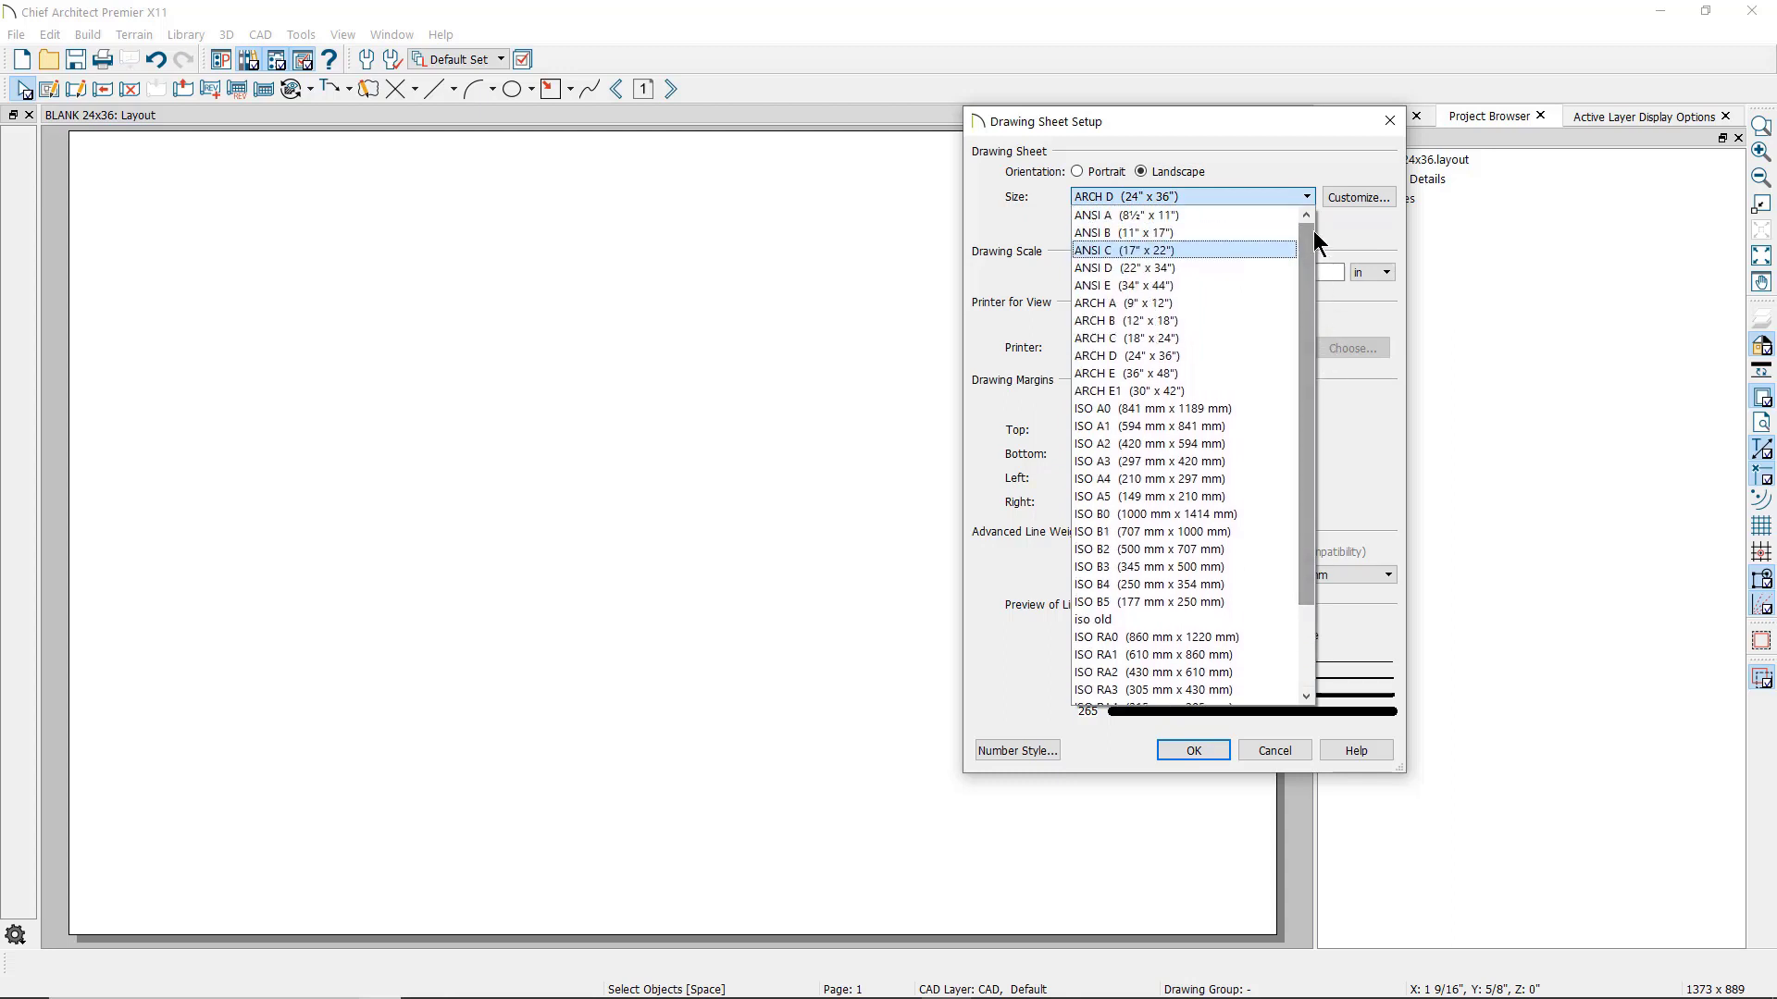
{"action": "left_click_drag", "start_coordinate": [1313, 230], "coordinate": [1256, 203]}
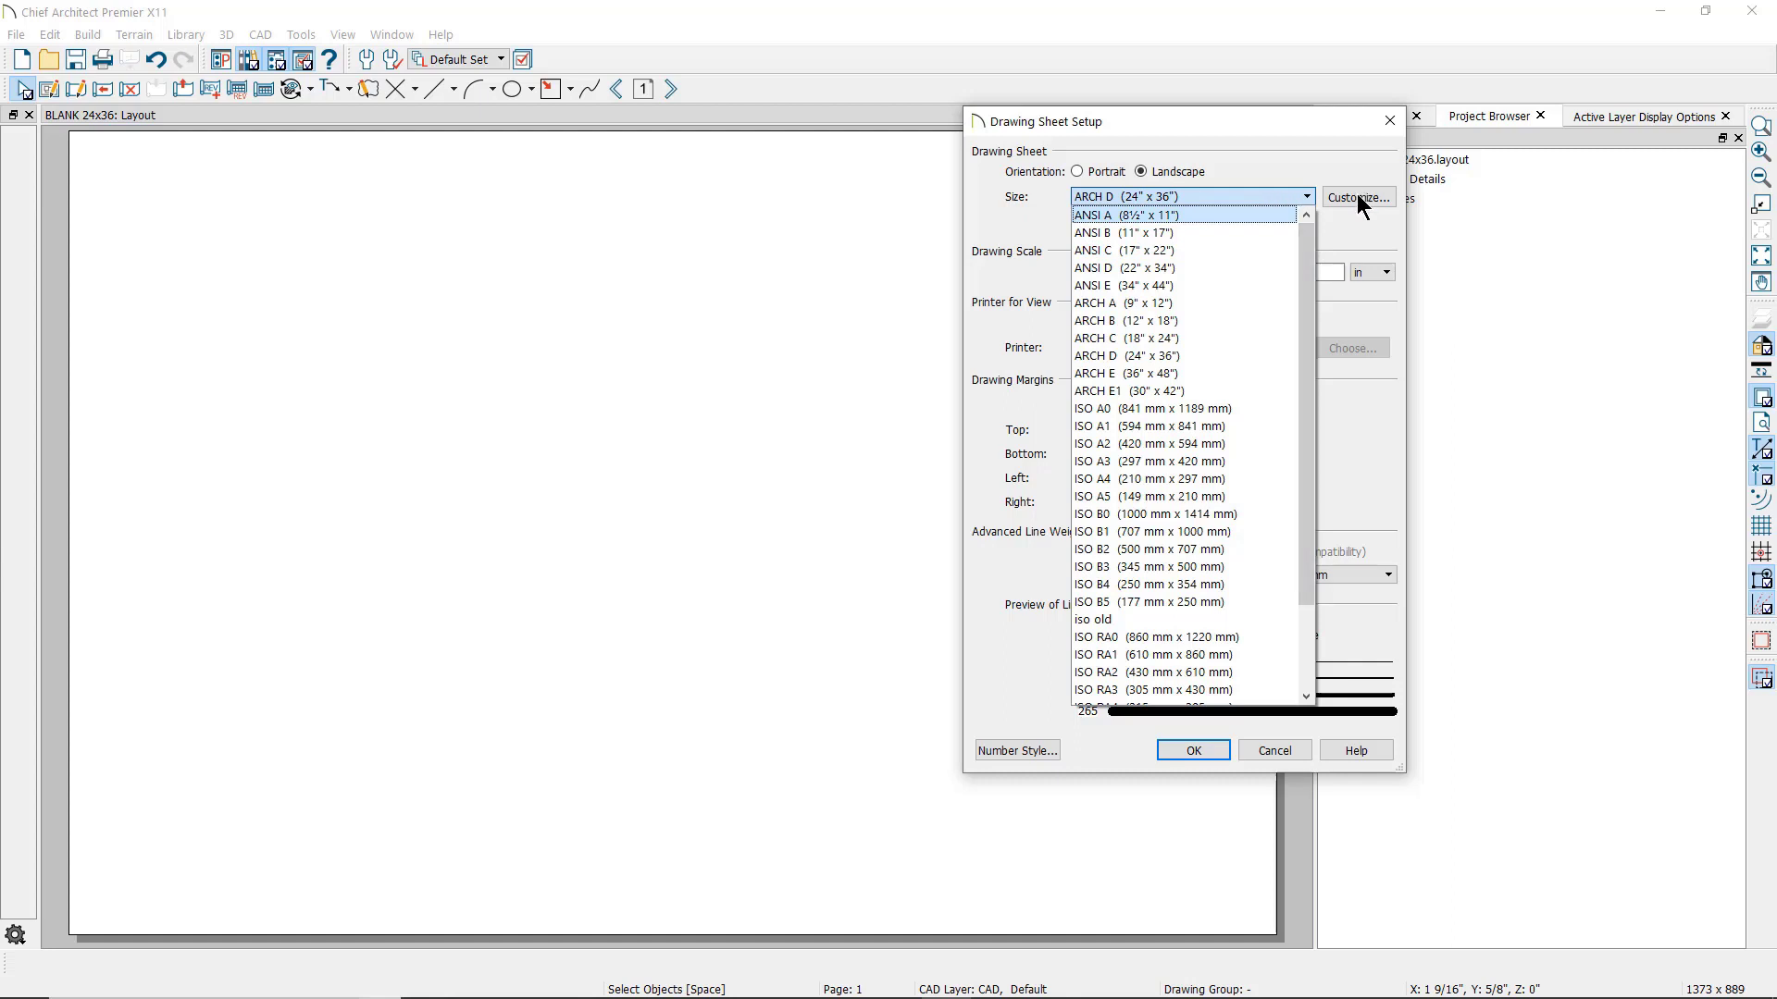
- Create a custom sheet size named 8x10, 8 inches wide by 10 inches high
{"action": "left_click", "coordinate": [1358, 197]}
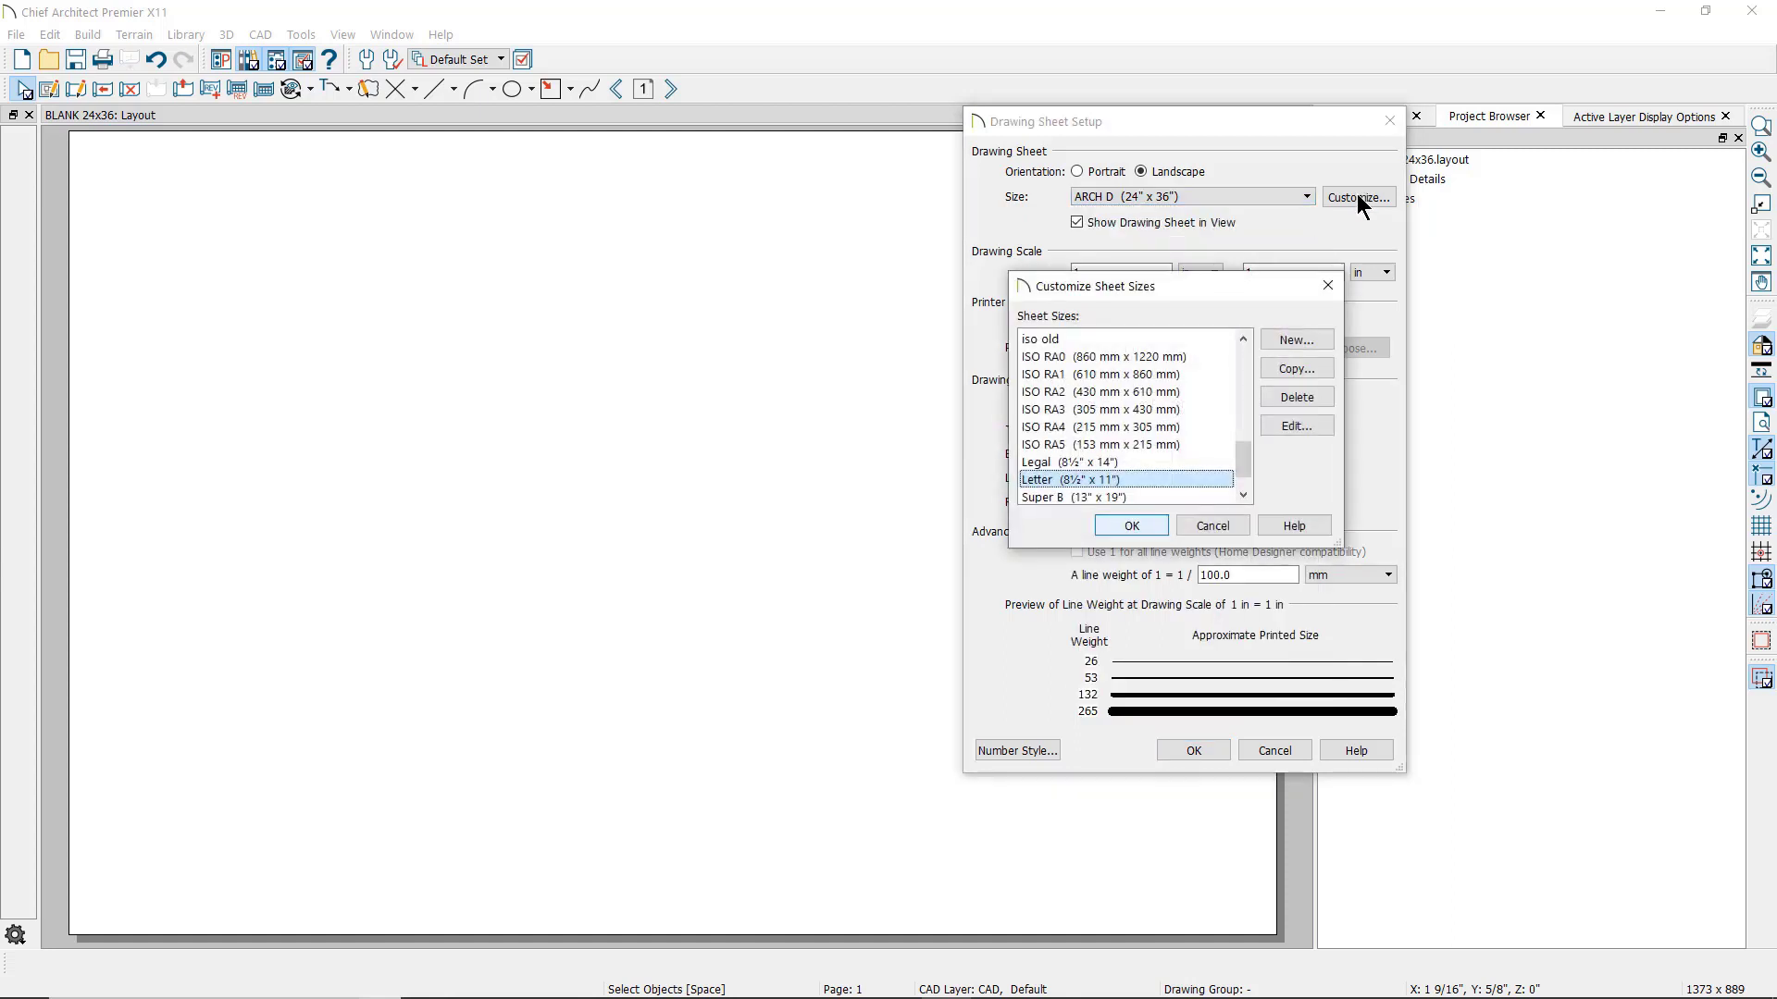
{"action": "left_click", "coordinate": [1295, 340]}
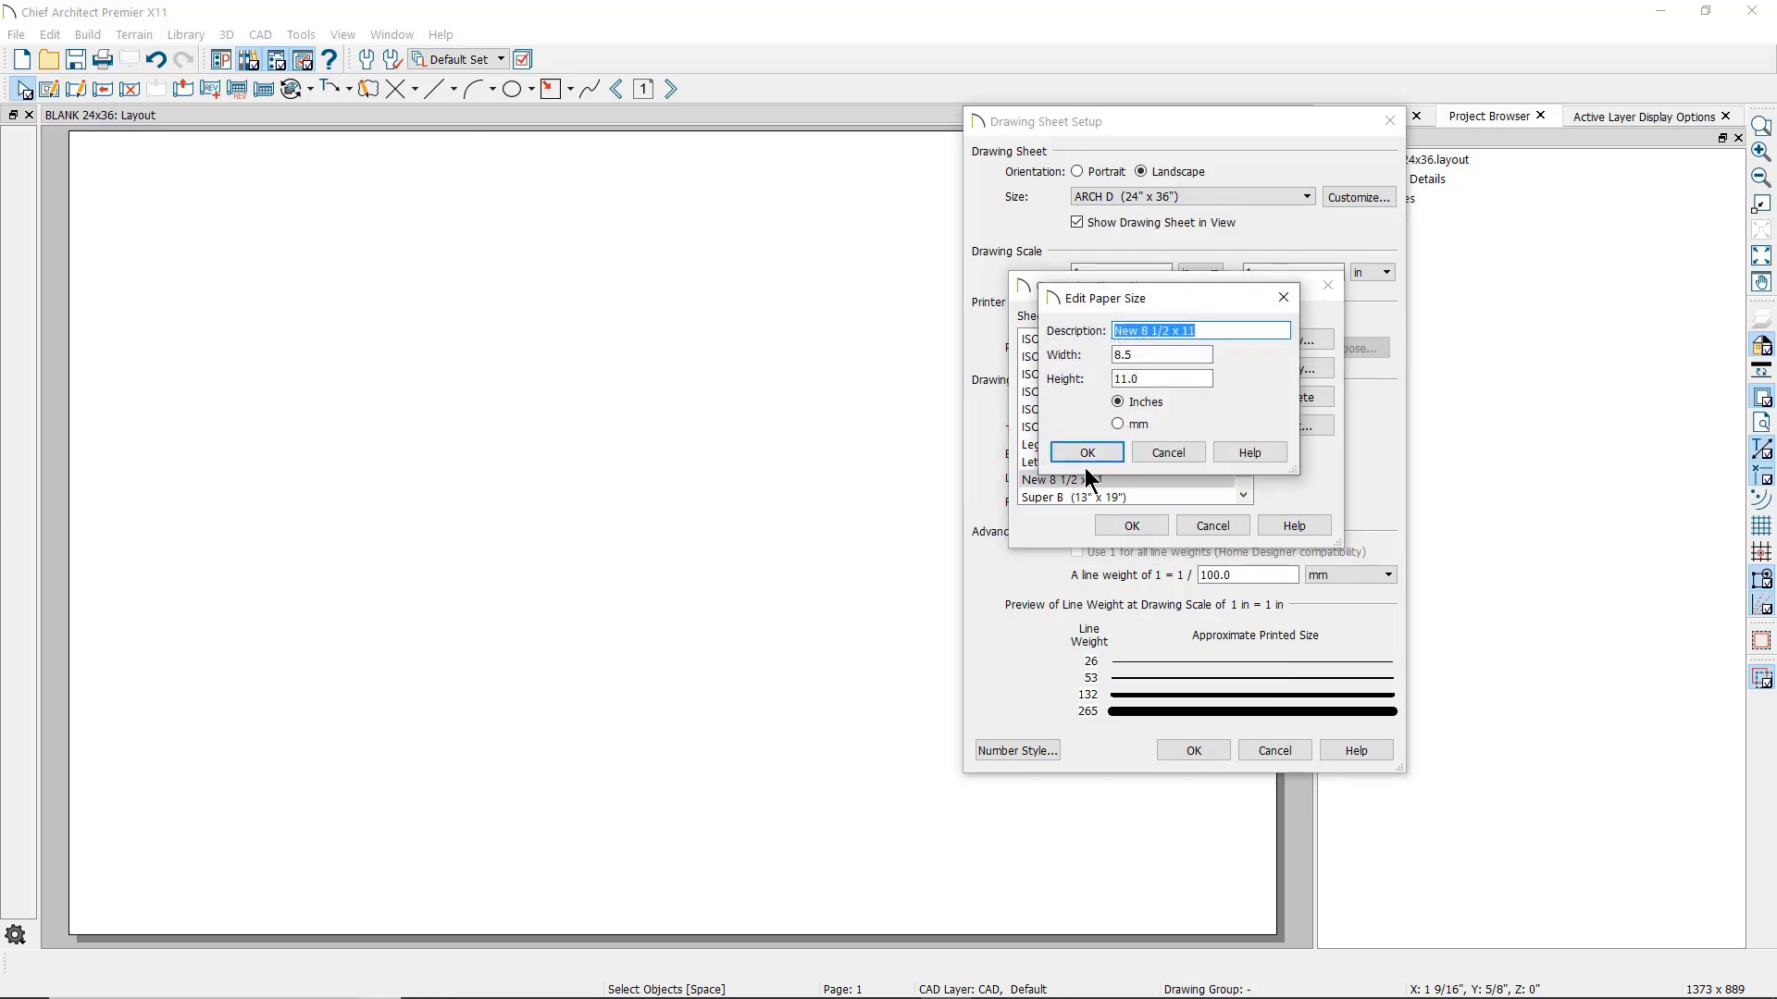
{"action": "type", "text": "8x10"}
{"action": "key", "text": "Tab"}
{"action": "type", "text": "8"}
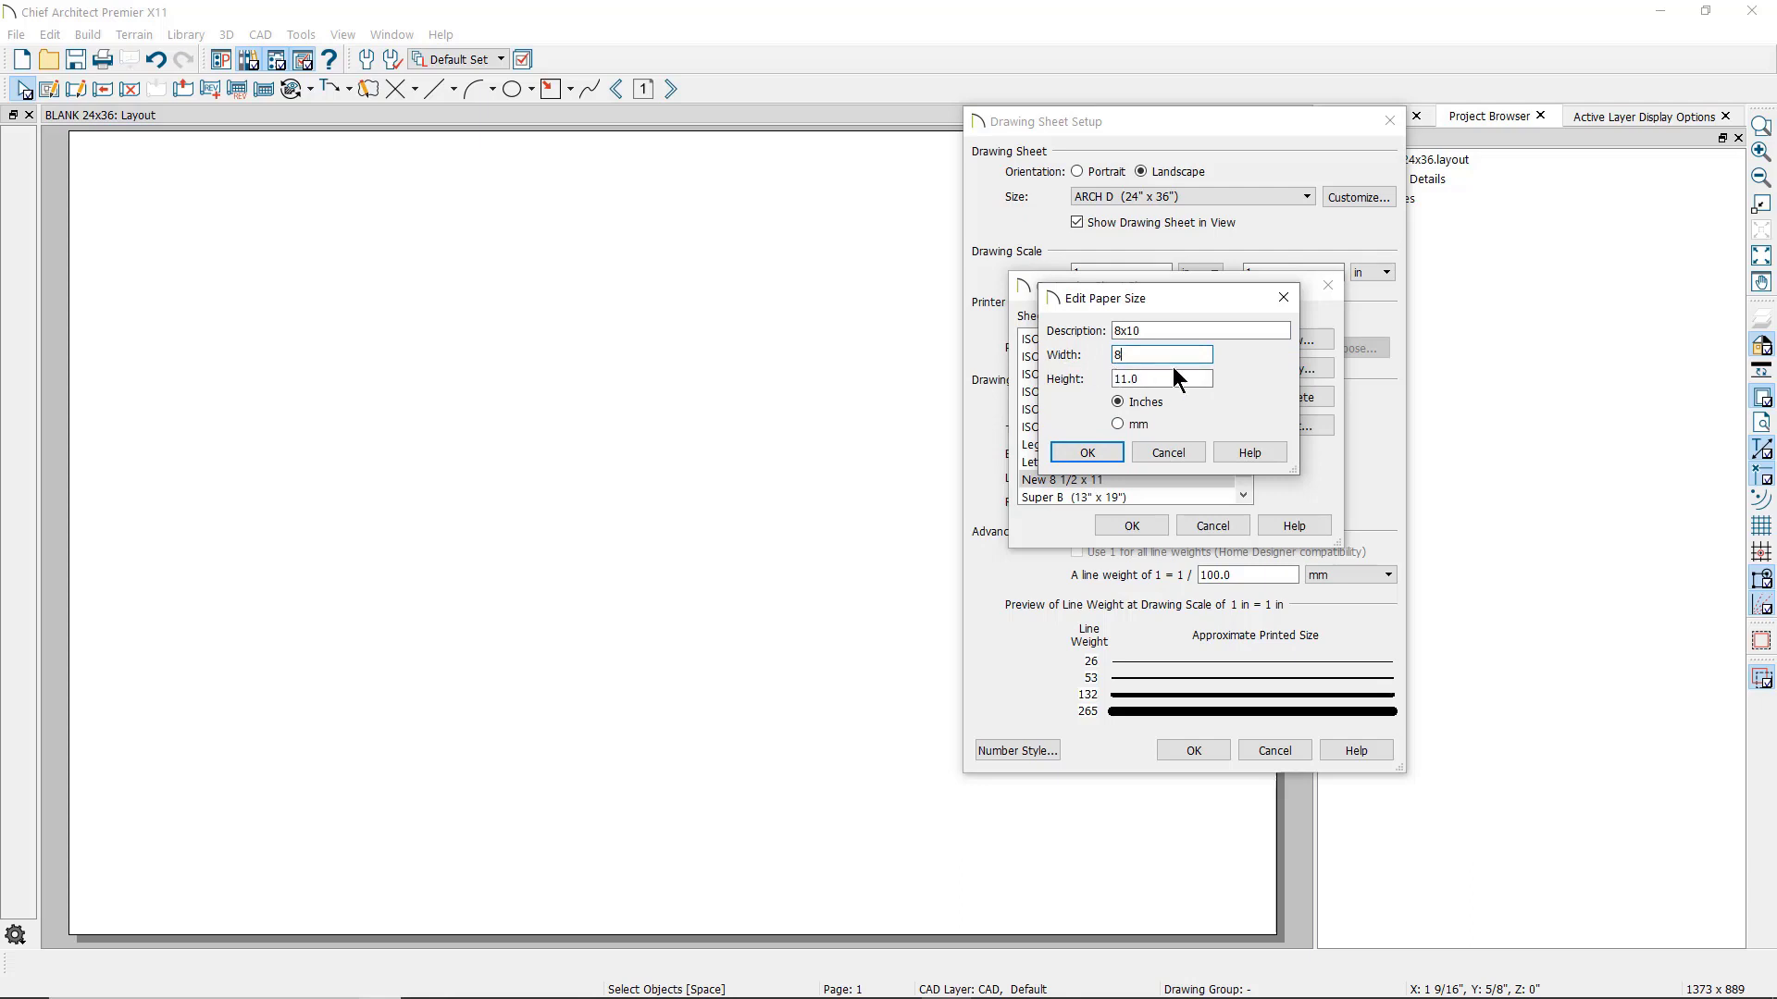
{"action": "key", "text": "Tab"}
{"action": "type", "text": "10"}
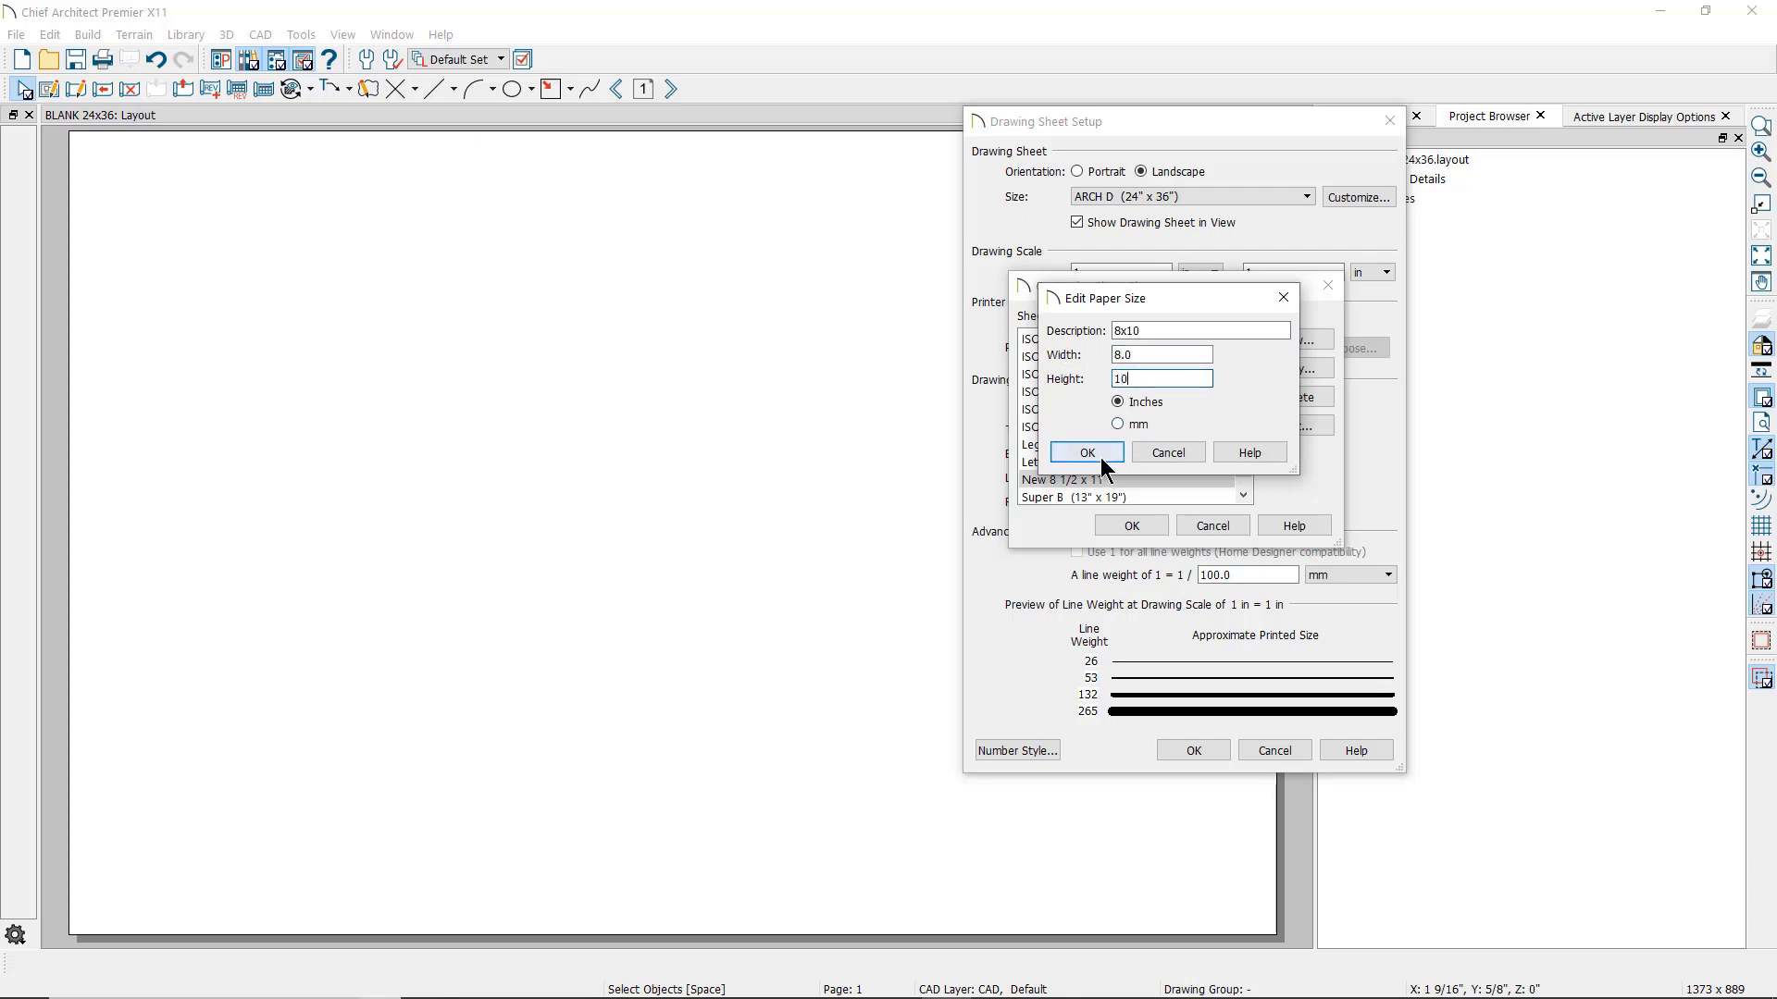
{"action": "left_click", "coordinate": [1101, 453]}
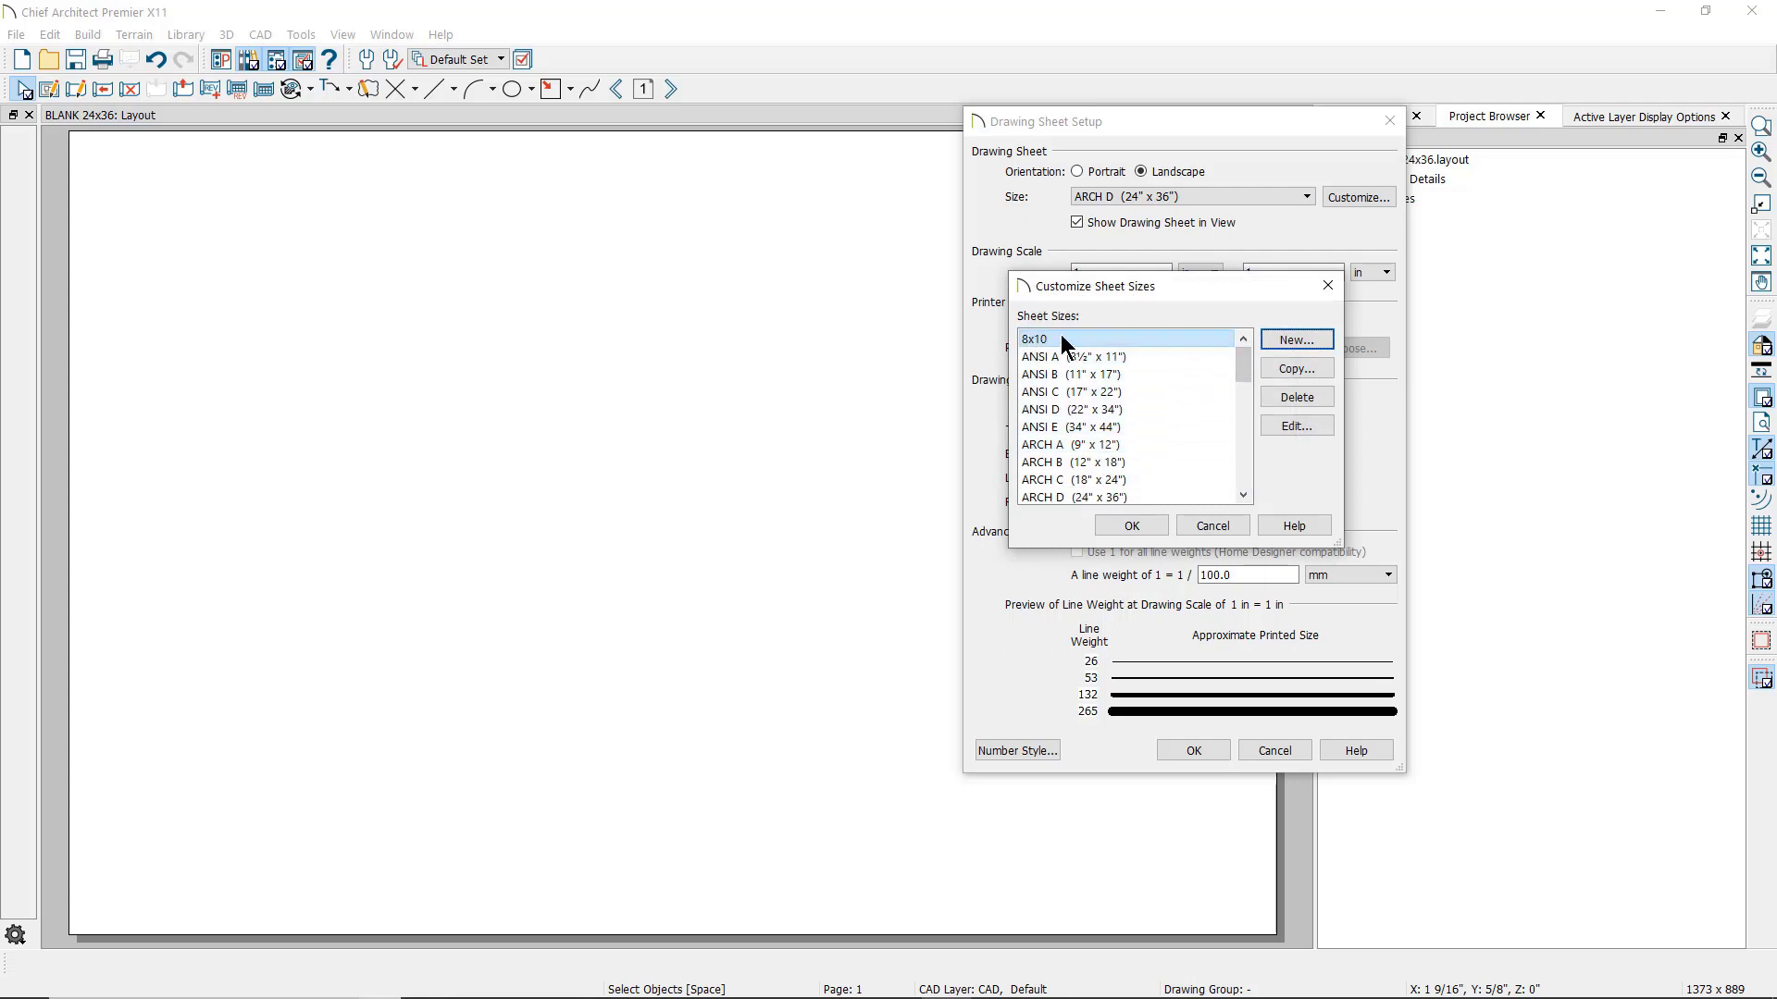
{"action": "left_click", "coordinate": [1132, 526]}
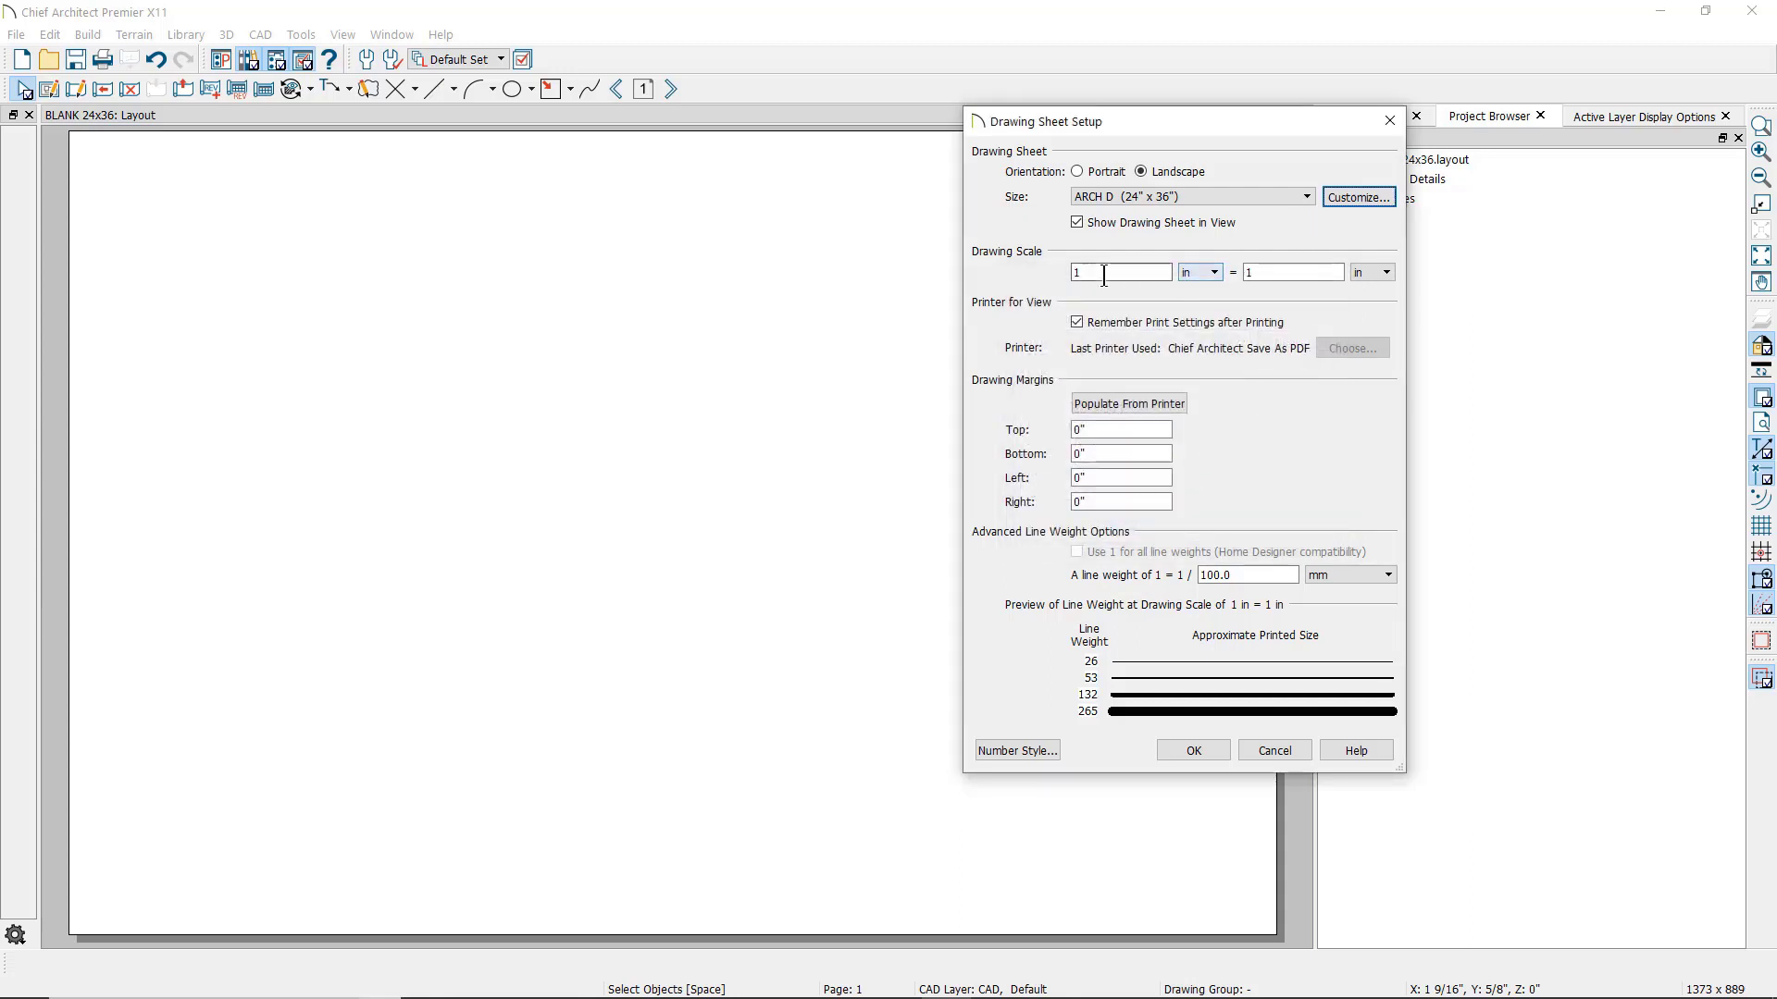
- Select the Drawing Scale field in the drawing sheet setup
{"action": "left_click", "coordinate": [1252, 275]}
- Review the default printer list unchanged, leaving Remember Print Settings after Printing re-enabled
{"action": "left_click", "coordinate": [1077, 322]}
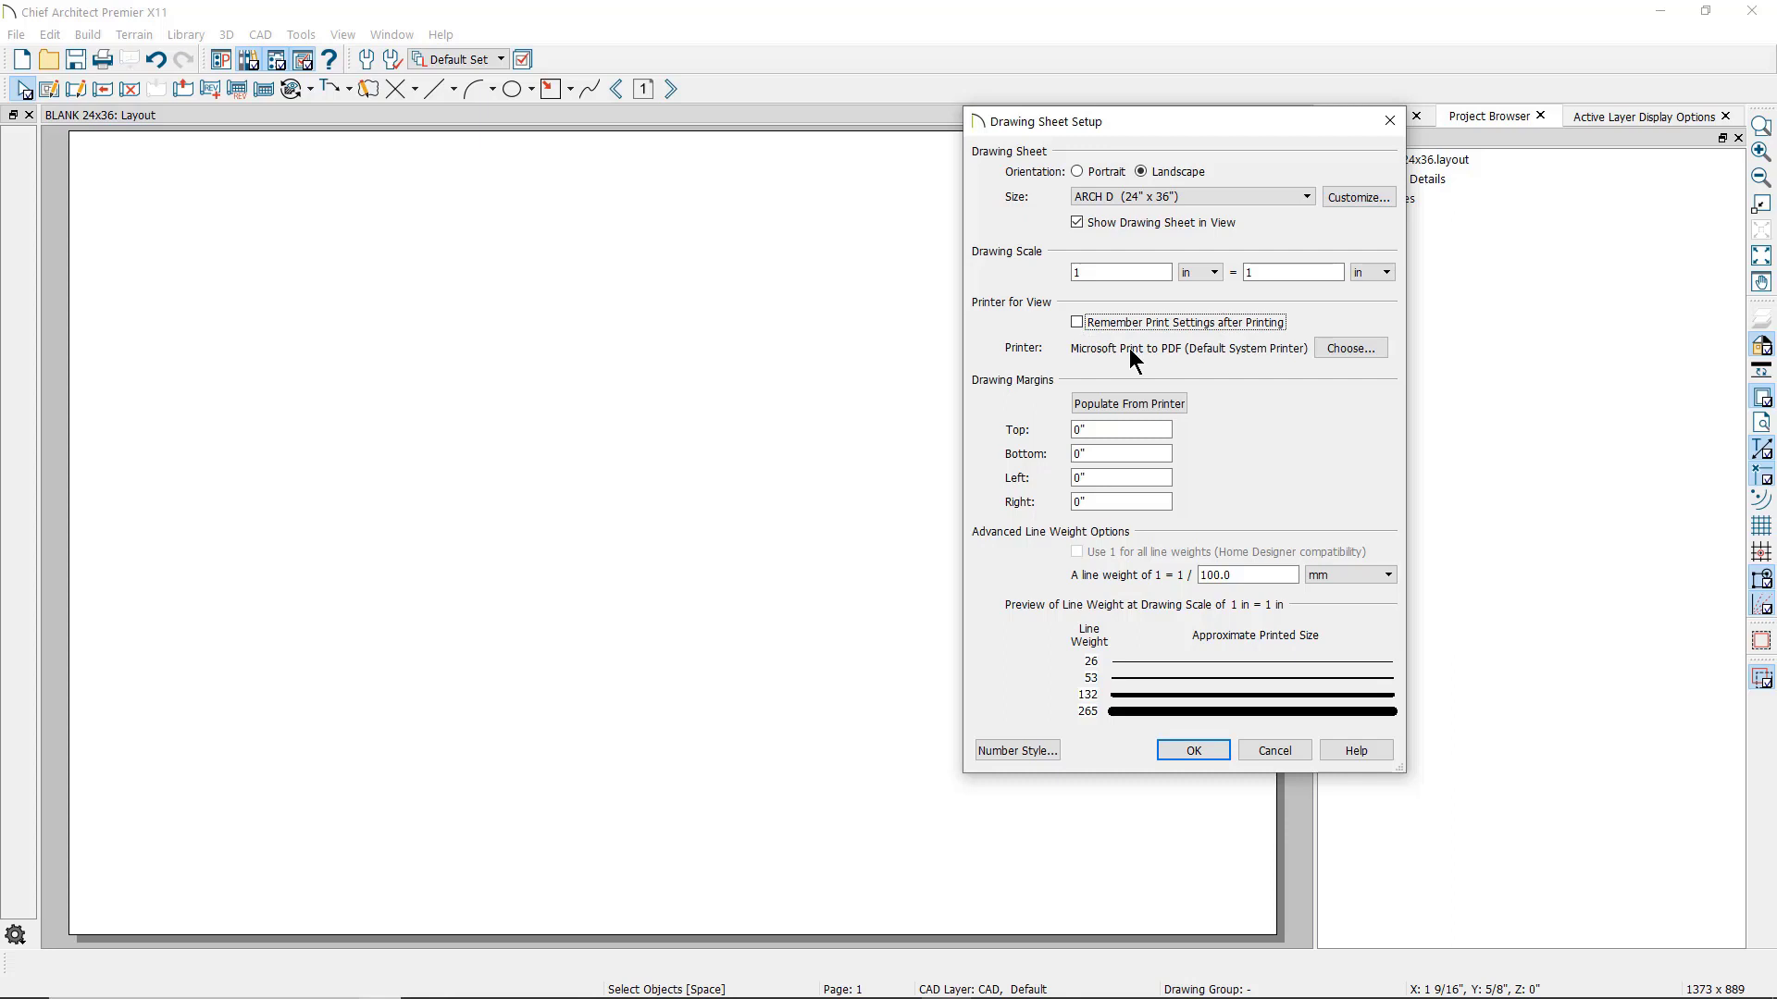
{"action": "left_click", "coordinate": [1359, 353]}
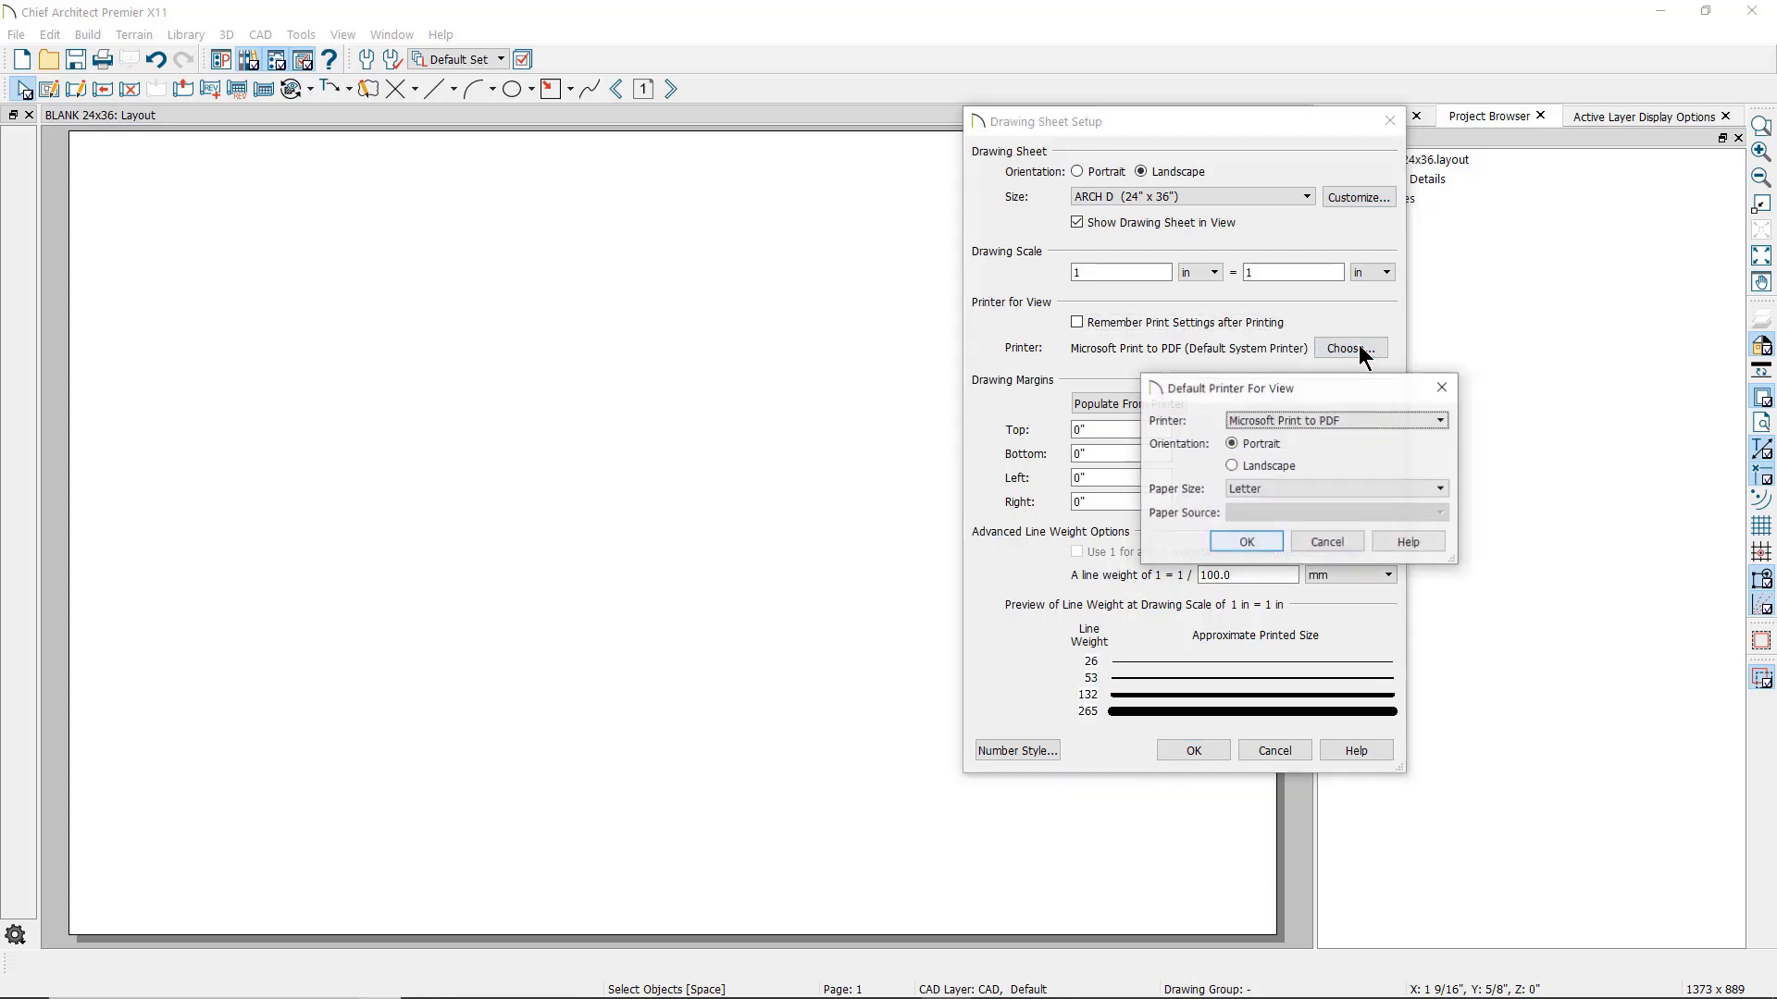
{"action": "left_click", "coordinate": [1360, 421]}
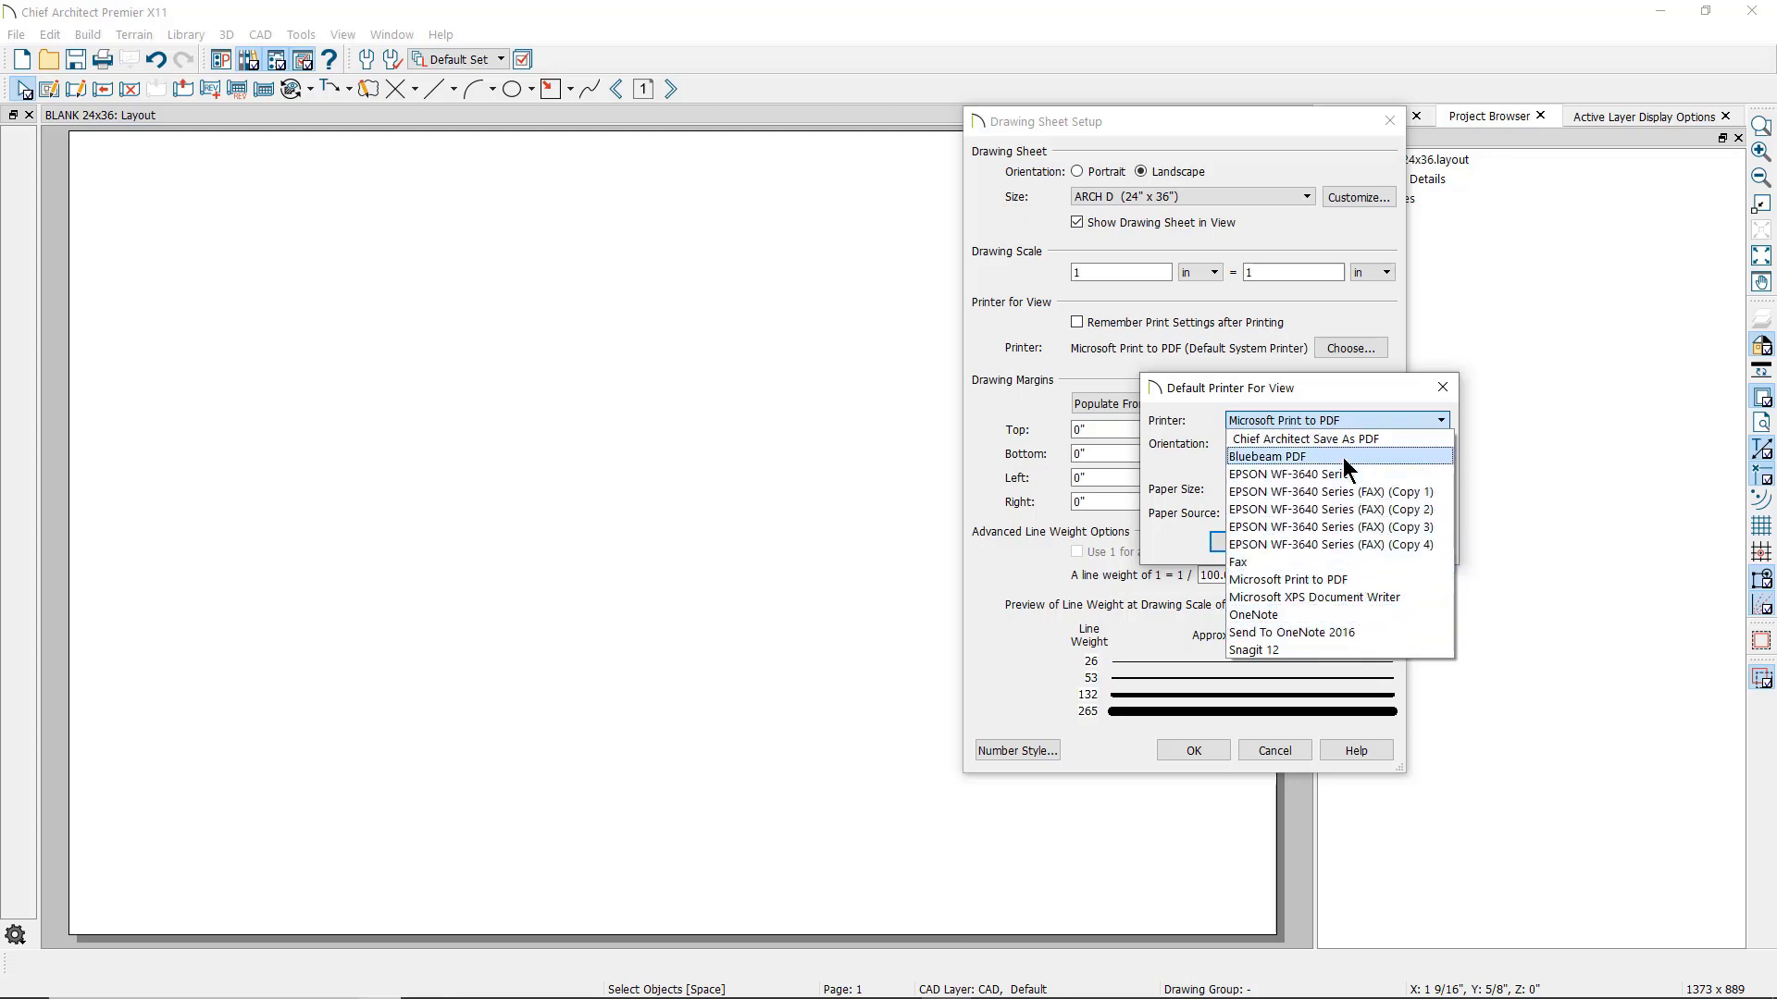
{"action": "left_click", "coordinate": [1353, 382]}
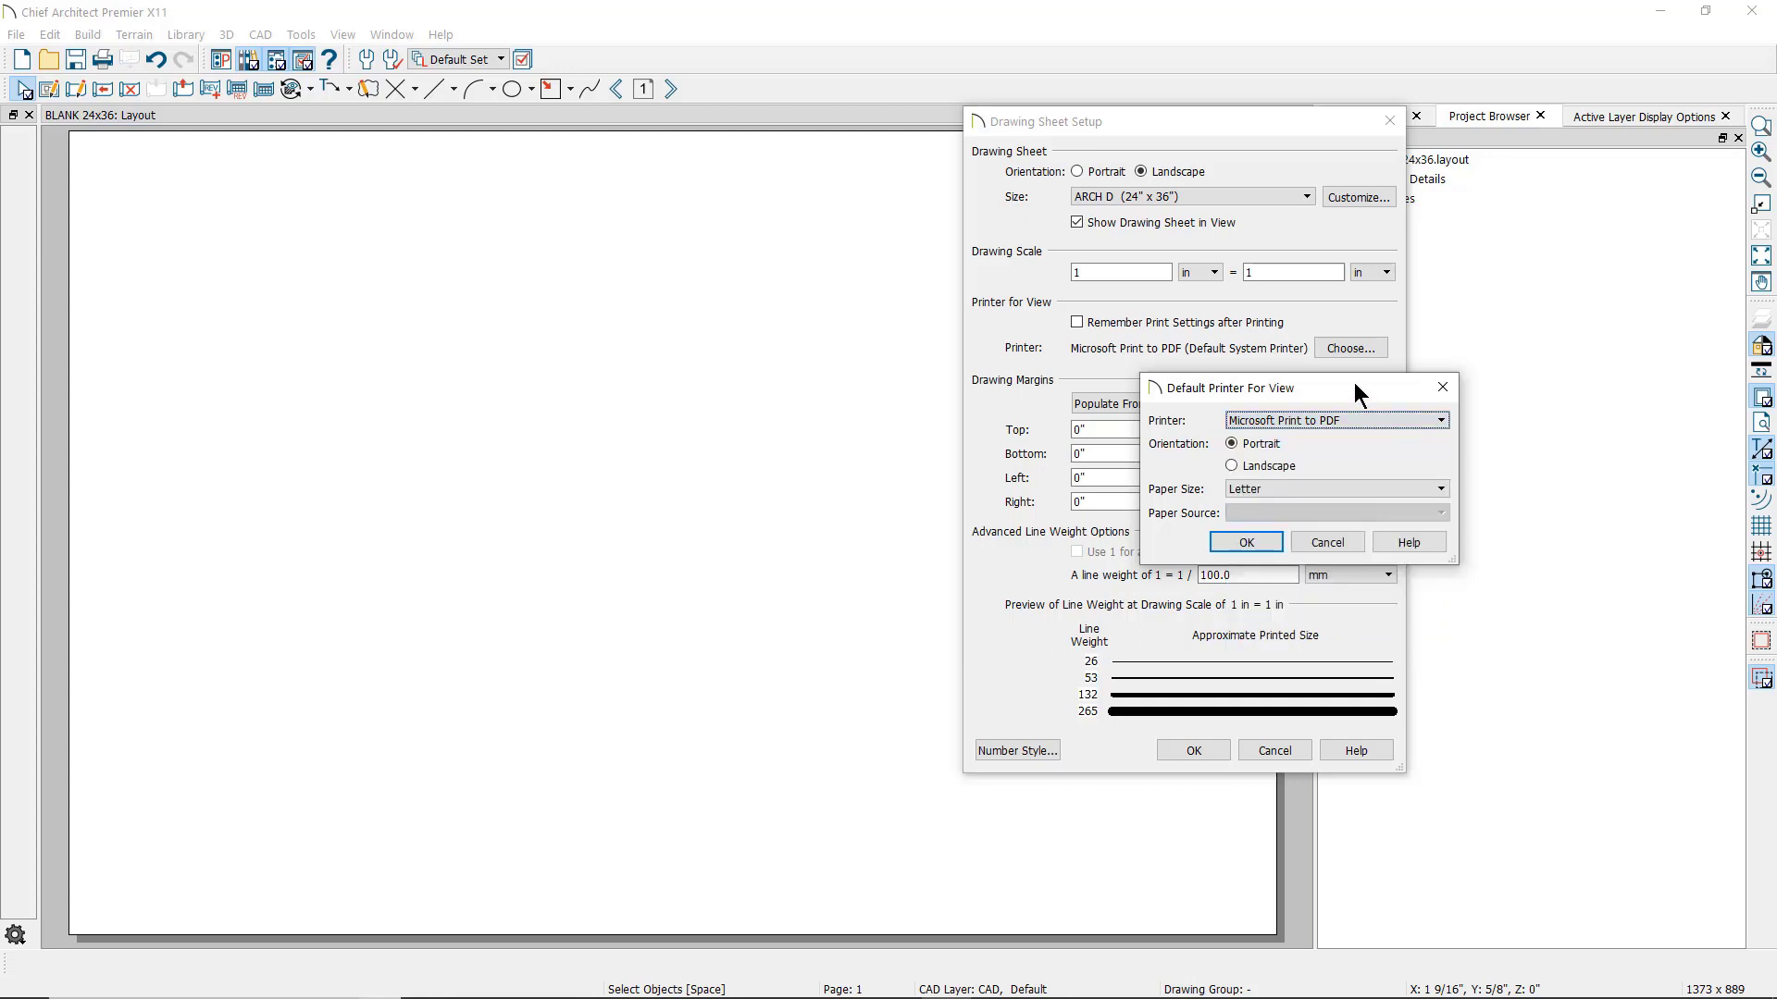
{"action": "left_click", "coordinate": [1327, 542]}
{"action": "left_click", "coordinate": [1077, 323]}
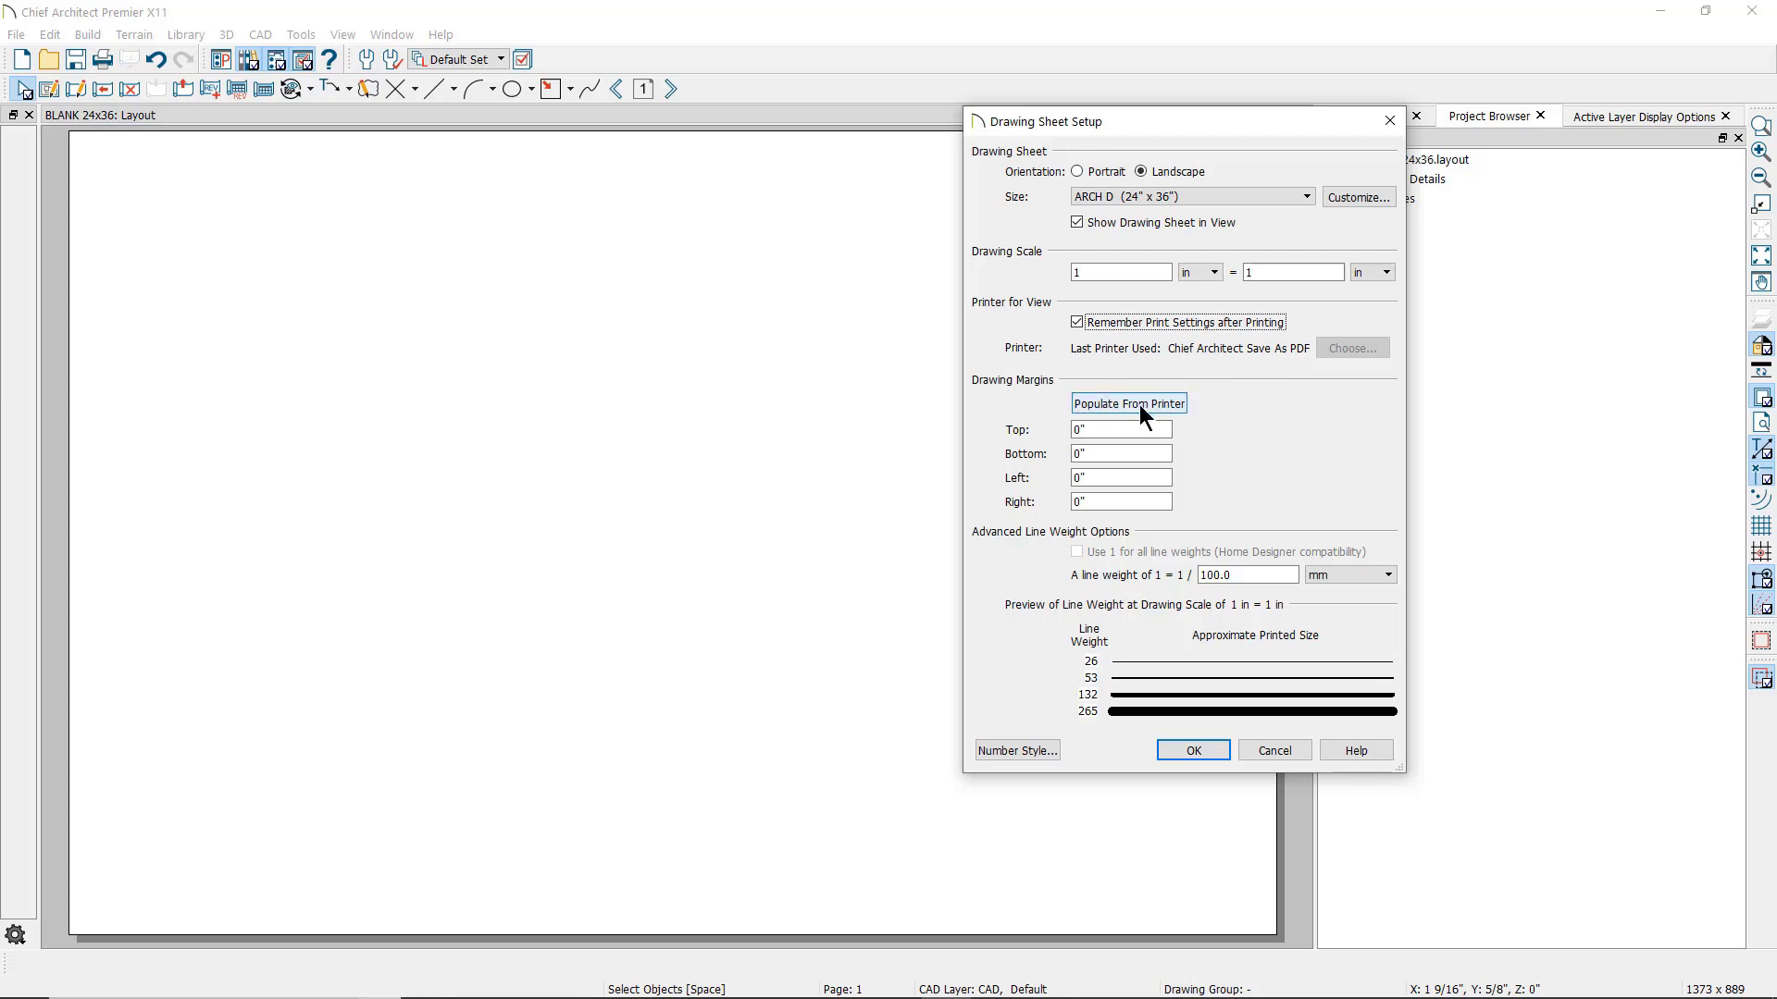
- Enter 3/16" for the Top, Bottom, Left and Right margins and accept the sheet setup
{"action": "left_click_drag", "start_coordinate": [1124, 435], "coordinate": [1019, 428]}
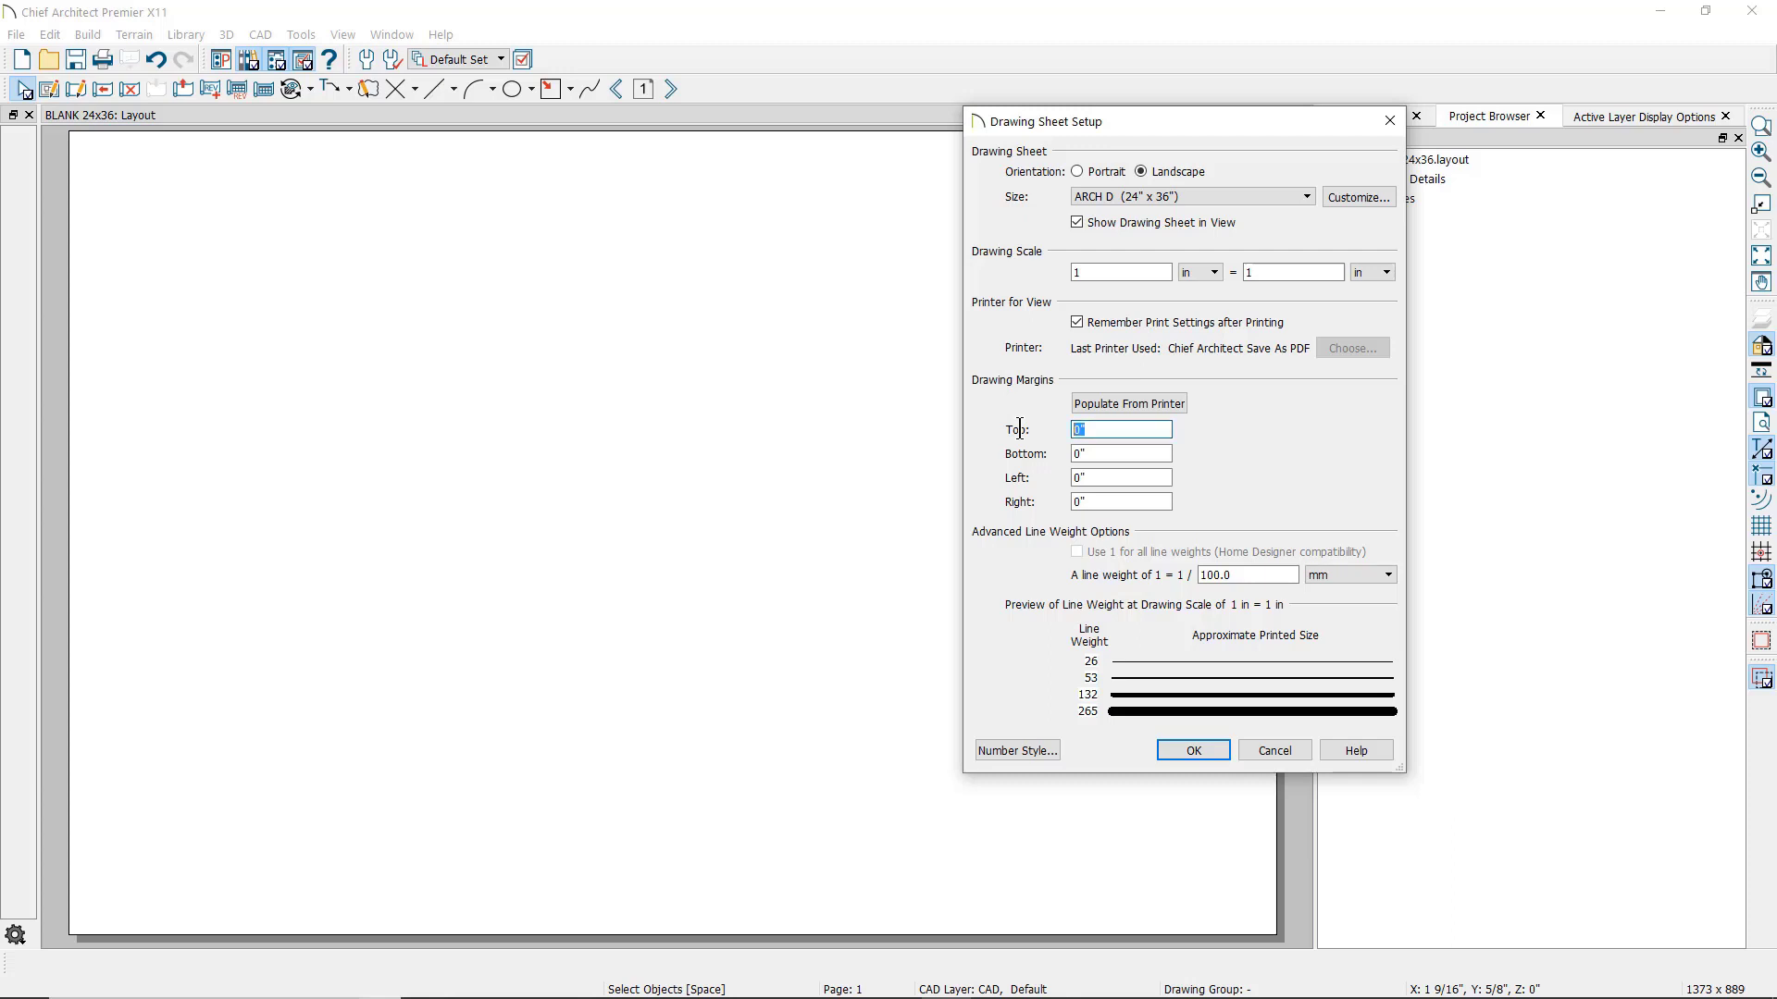
{"action": "type", "text": "3/16"}
{"action": "left_click_drag", "start_coordinate": [1097, 429], "coordinate": [1066, 431]}
{"action": "key", "text": "Tab"}
{"action": "type", "text": "3/16"}
{"action": "key", "text": "Tab"}
{"action": "type", "text": "3/16"}
{"action": "key", "text": "Tab"}
{"action": "type", "text": "3/16"}
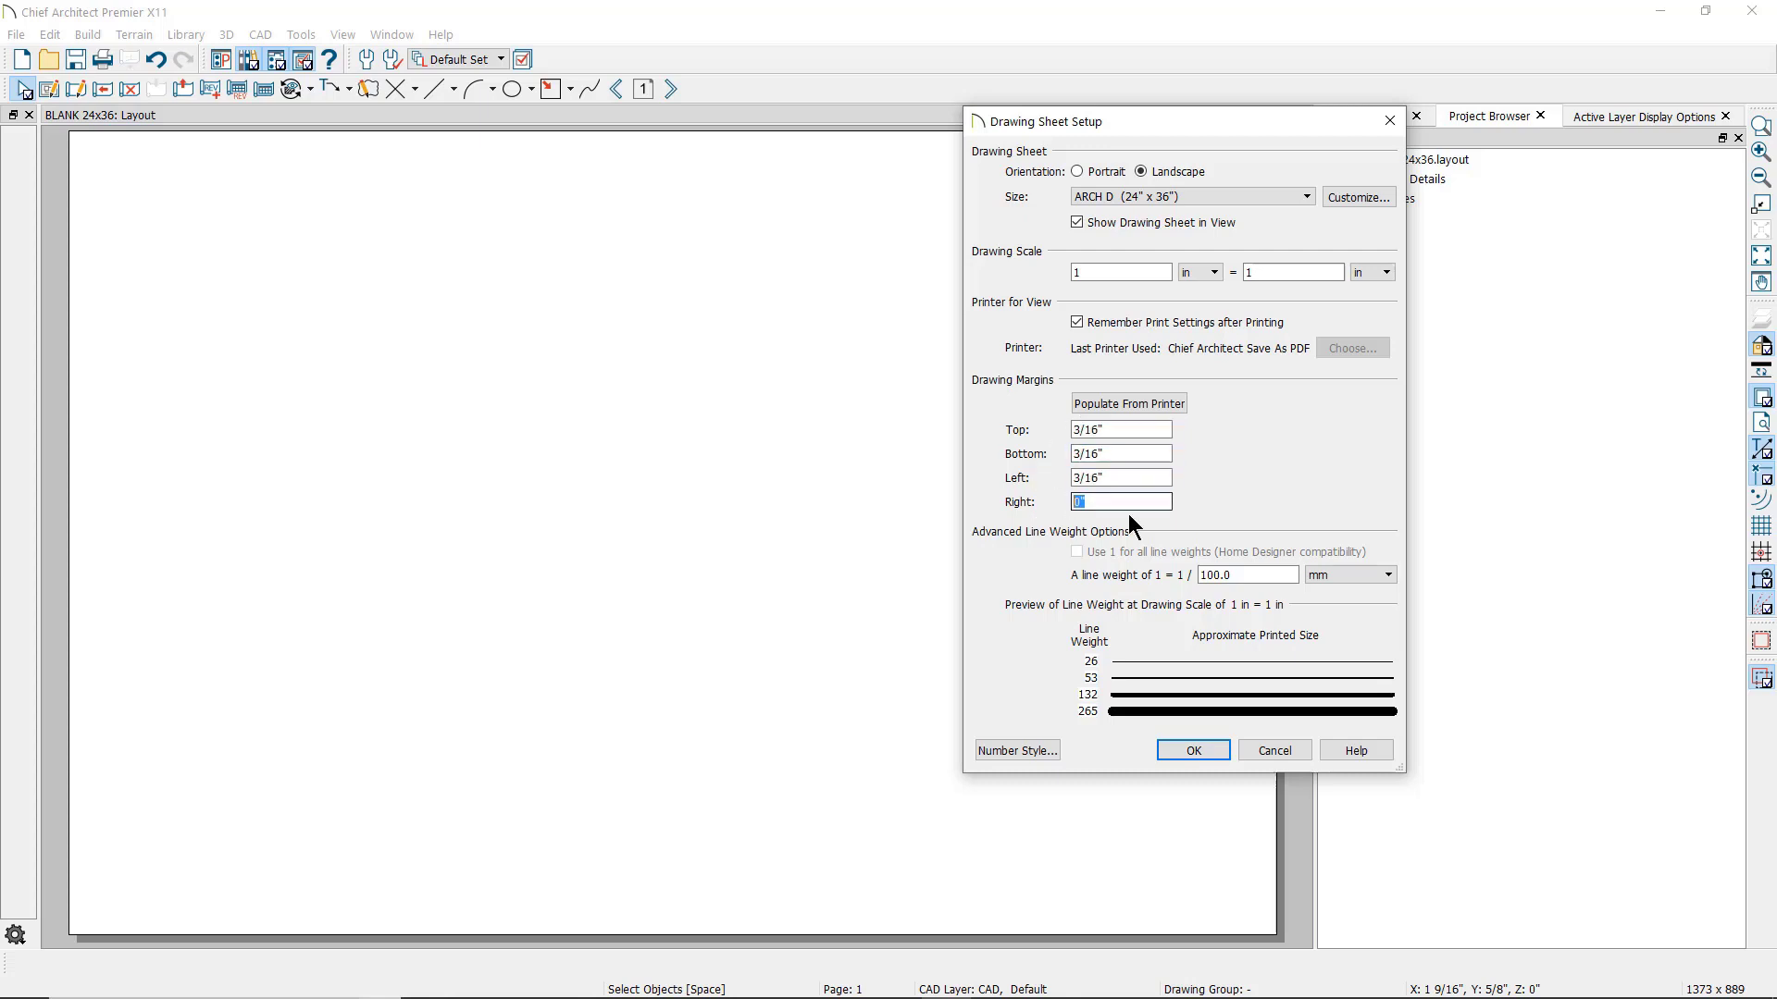
{"action": "left_click", "coordinate": [1277, 580]}
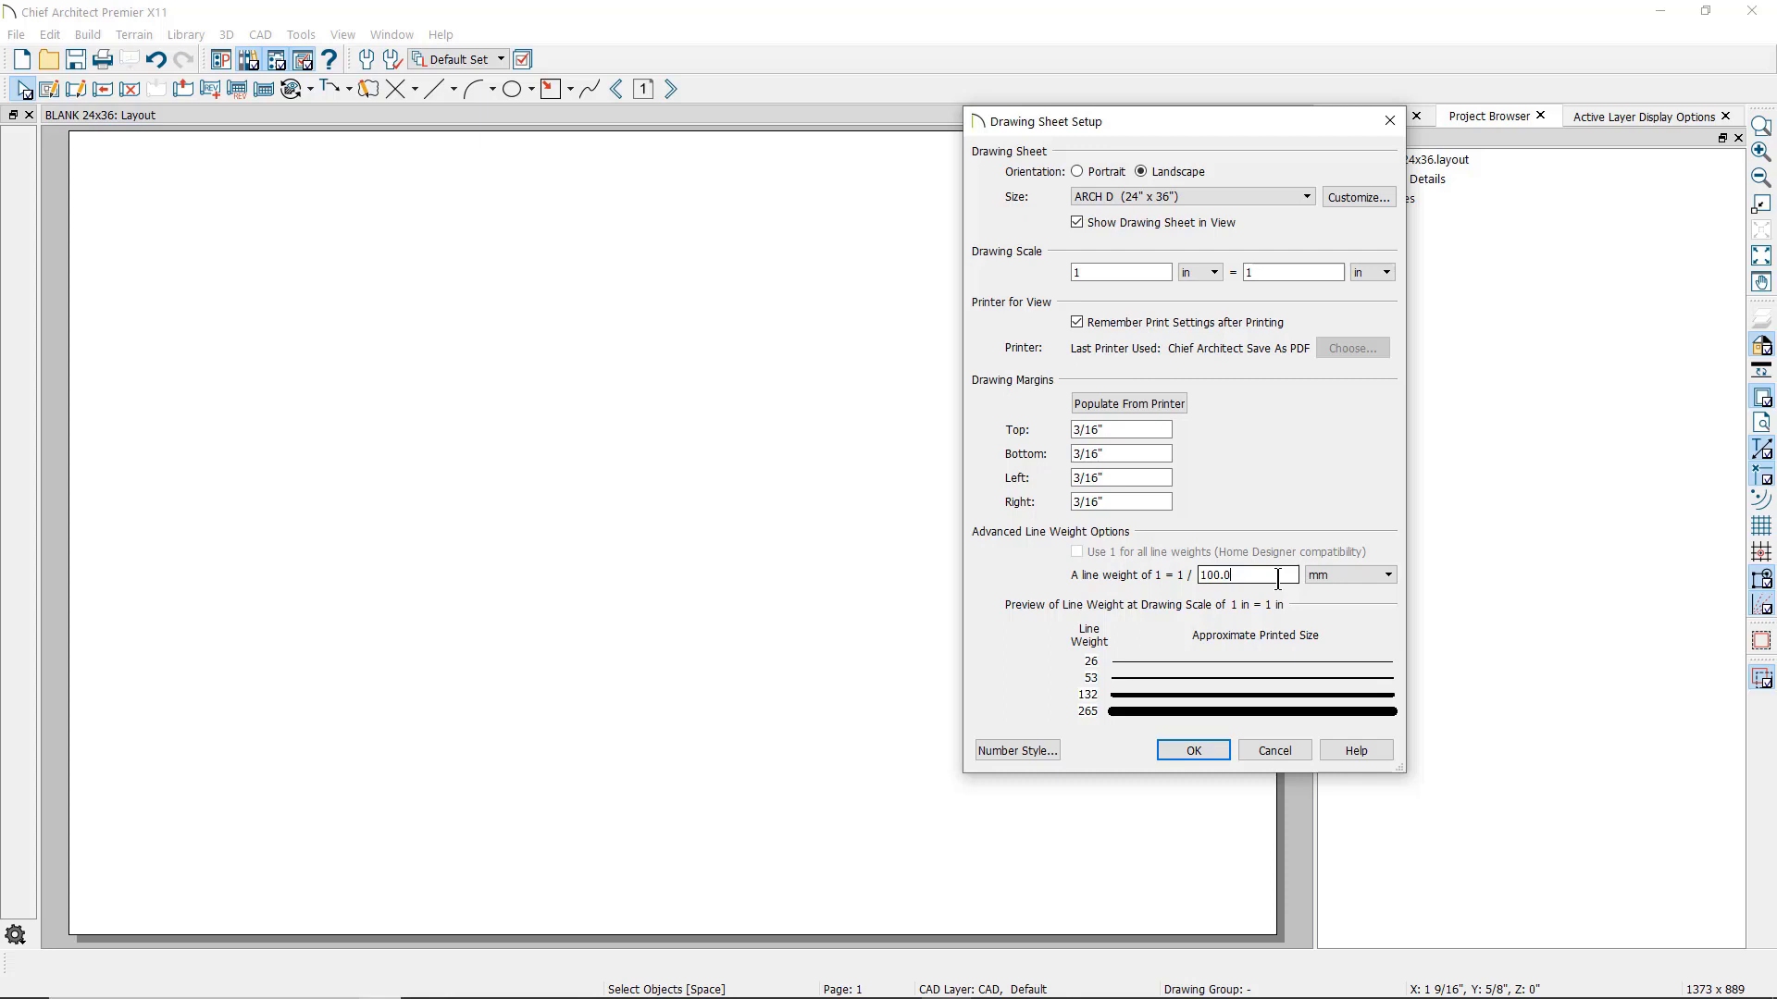
{"action": "left_click", "coordinate": [1194, 750]}
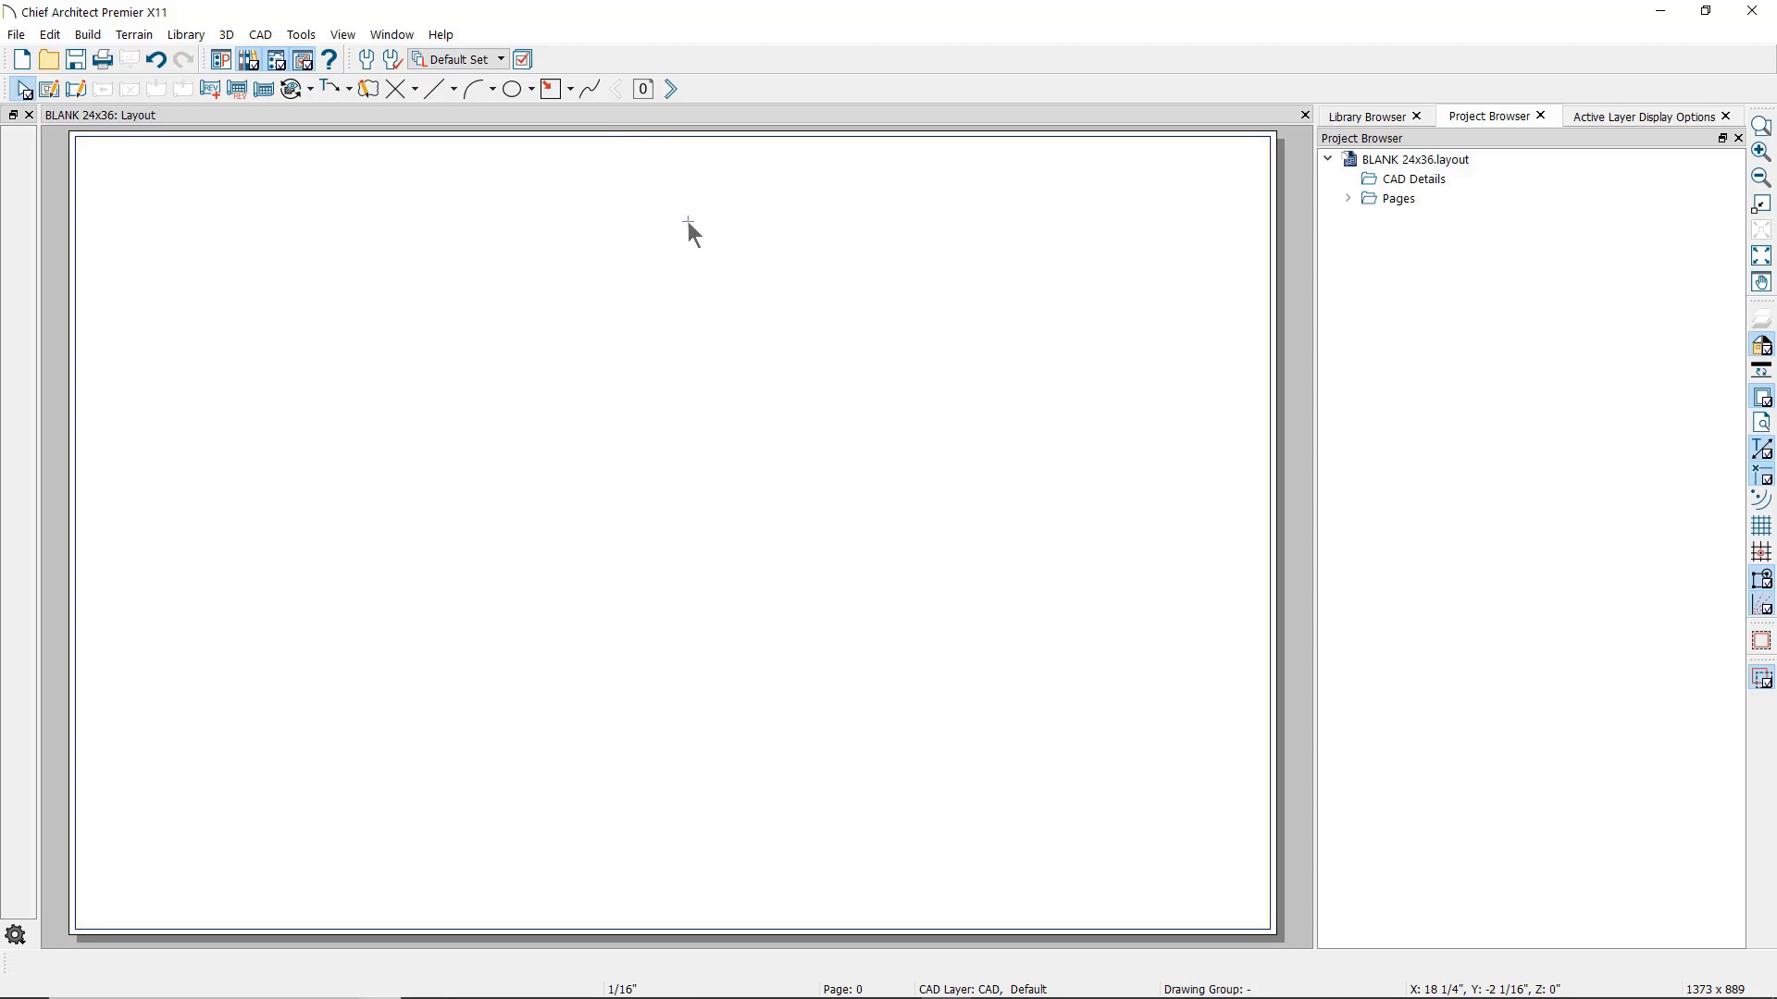
{"action": "left_click", "coordinate": [671, 90]}
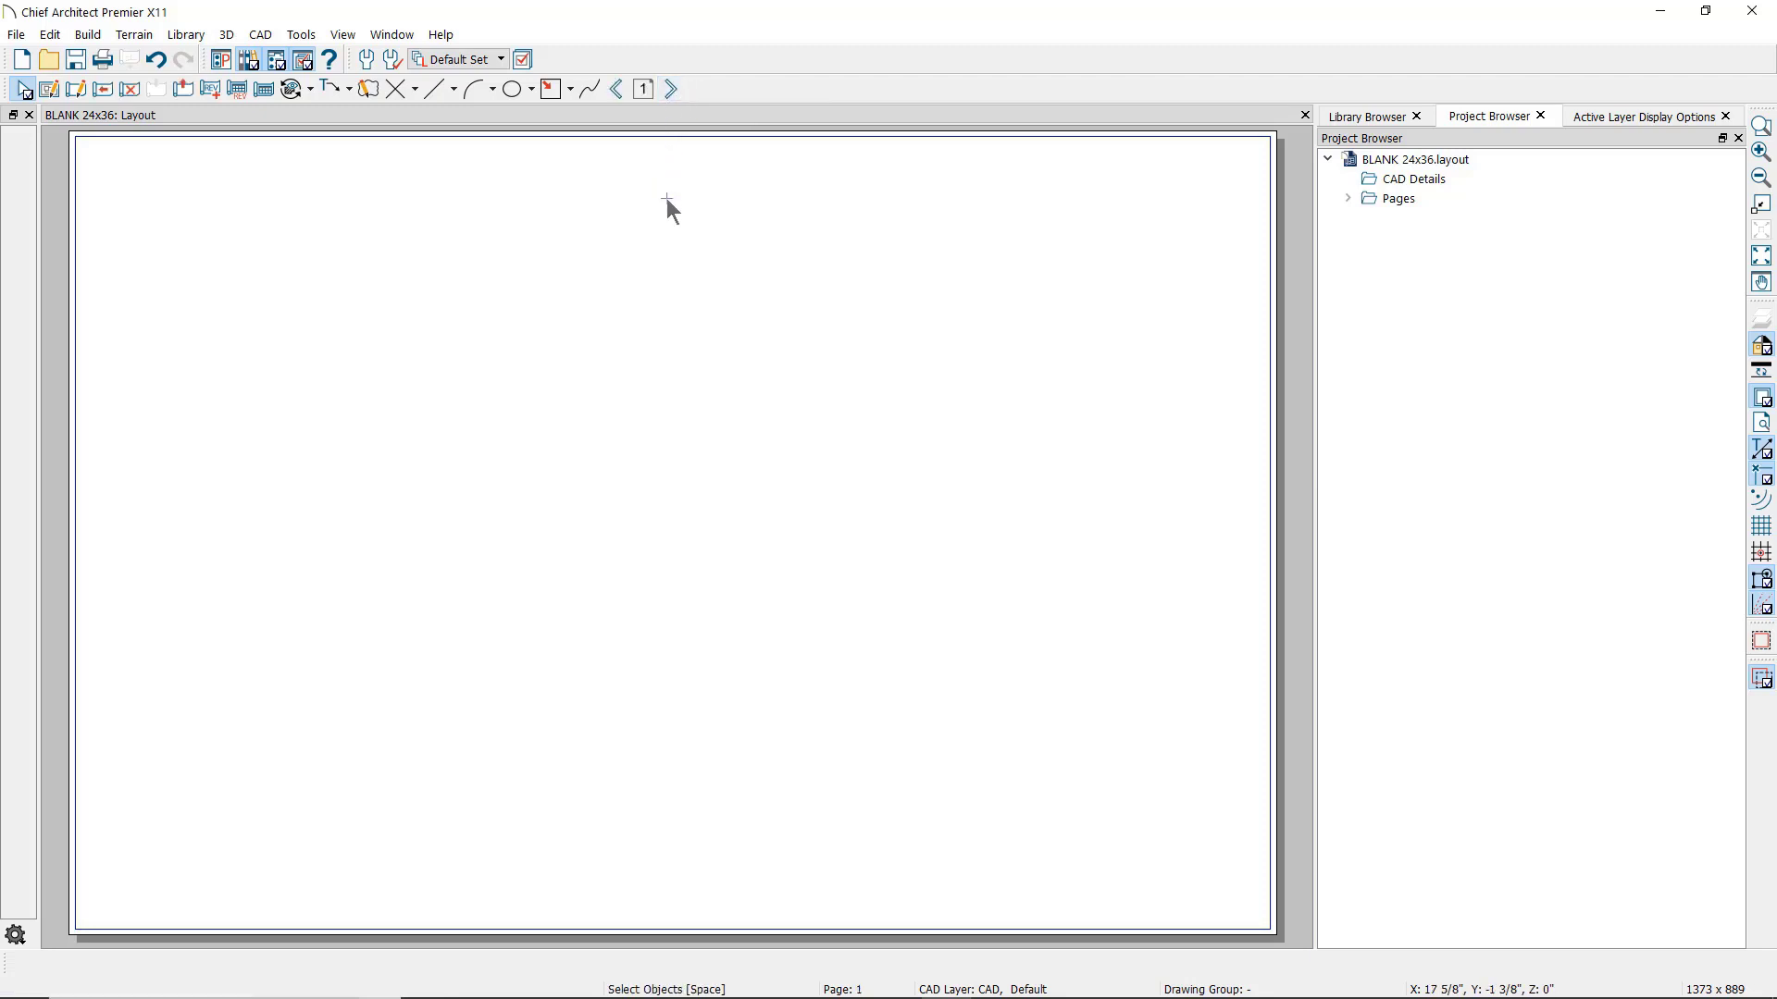
- Close the blank layout and reopen MY DREAM HOME.layout from the recent files
{"action": "left_click", "coordinate": [1303, 113]}
{"action": "left_click", "coordinate": [992, 542]}
{"action": "left_click", "coordinate": [16, 34]}
{"action": "mouse_move", "coordinate": [80, 146]}
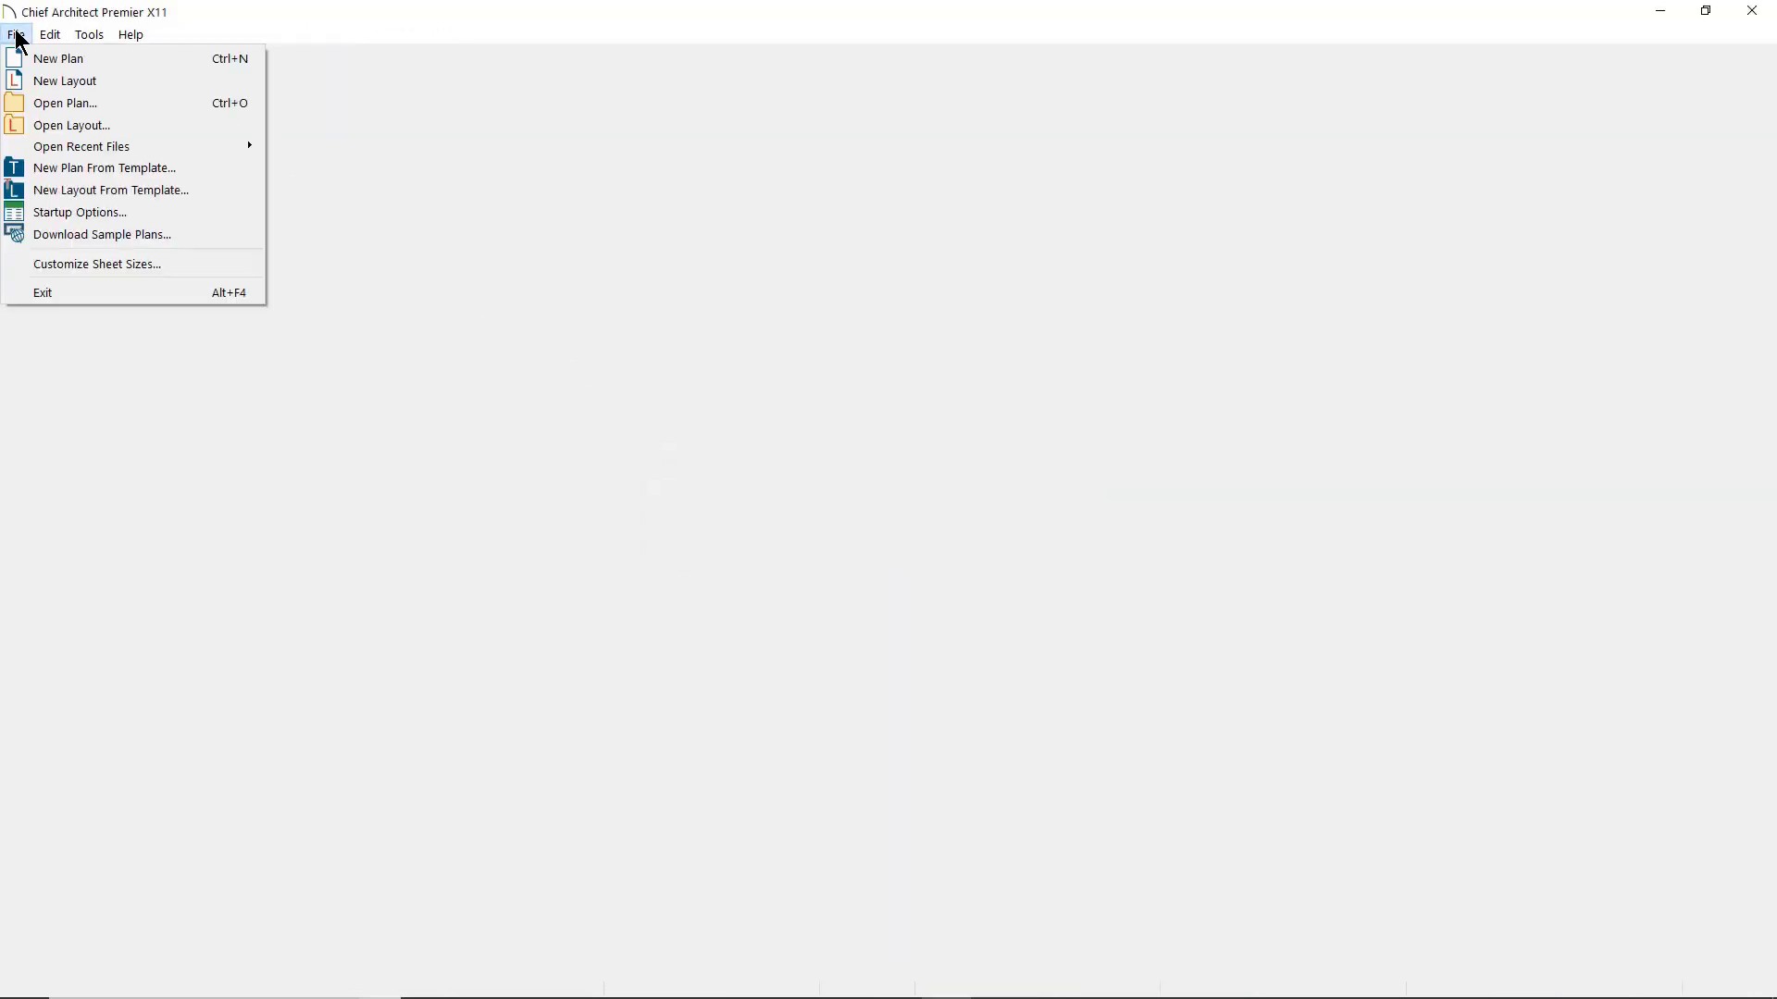
{"action": "left_click", "coordinate": [425, 169]}
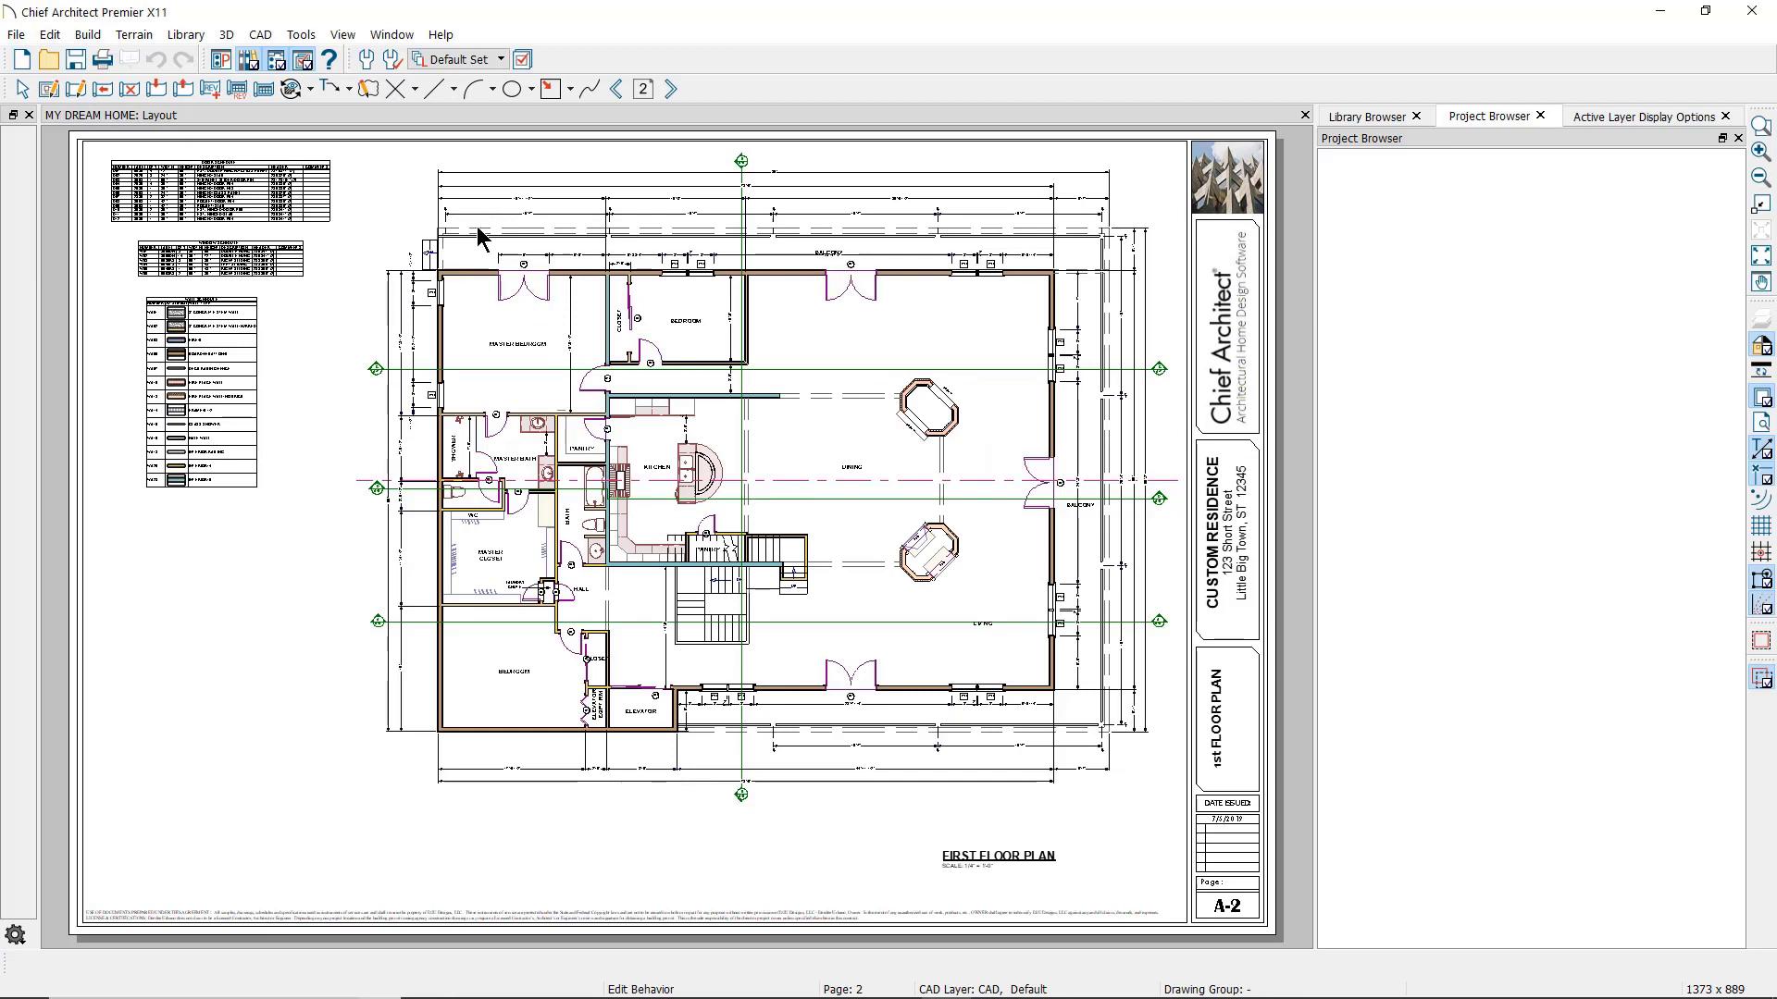
- Check the MY DREAM HOME sheet setup is ARCH D (24" x 36") landscape, without changes
{"action": "left_click", "coordinate": [15, 35]}
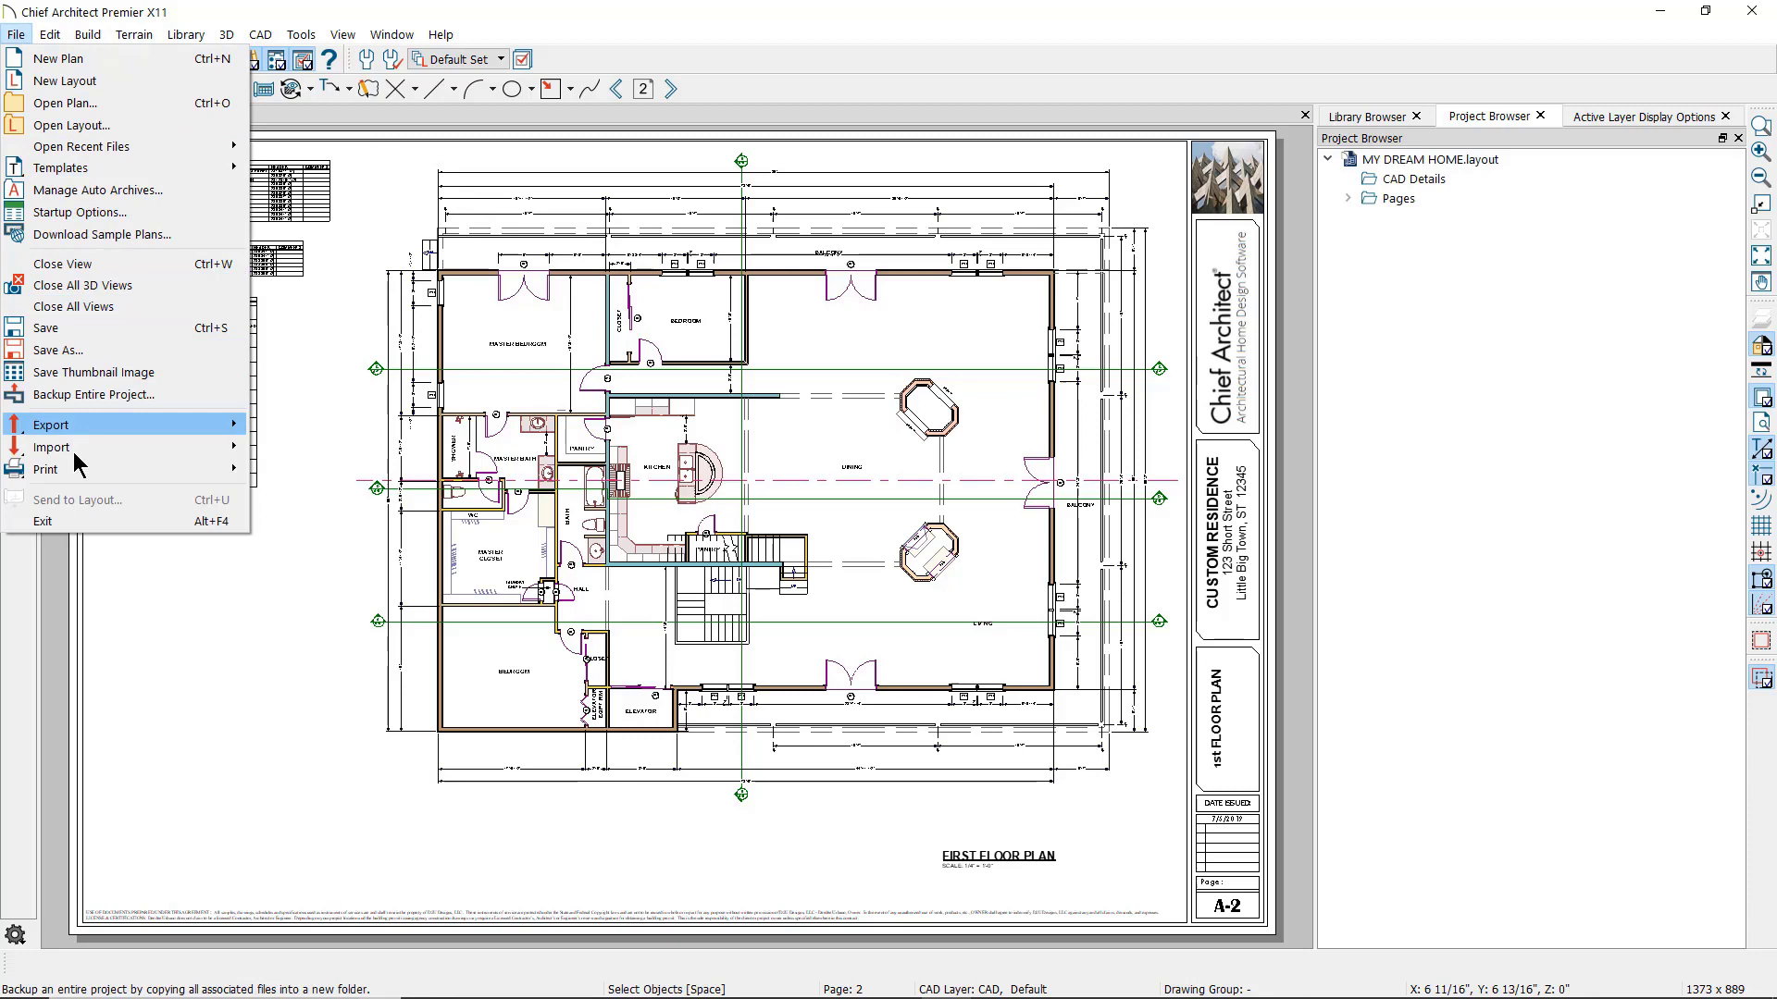
{"action": "left_click", "coordinate": [293, 470]}
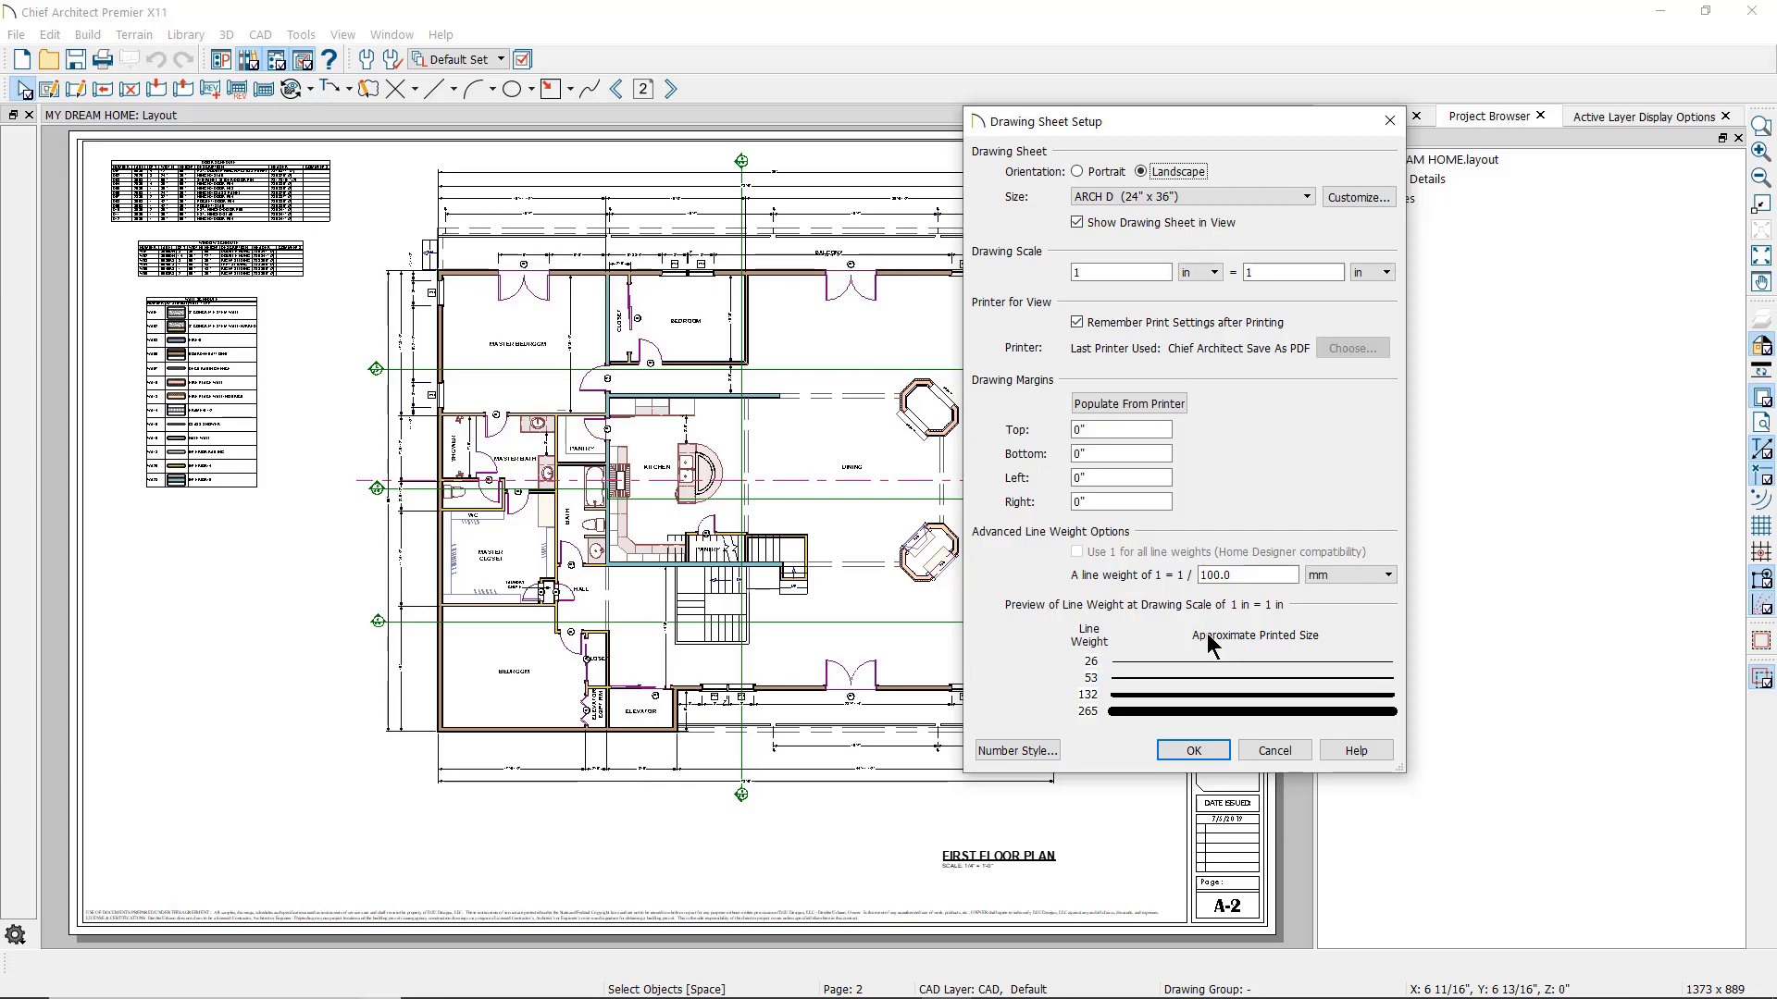
{"action": "left_click", "coordinate": [1274, 753]}
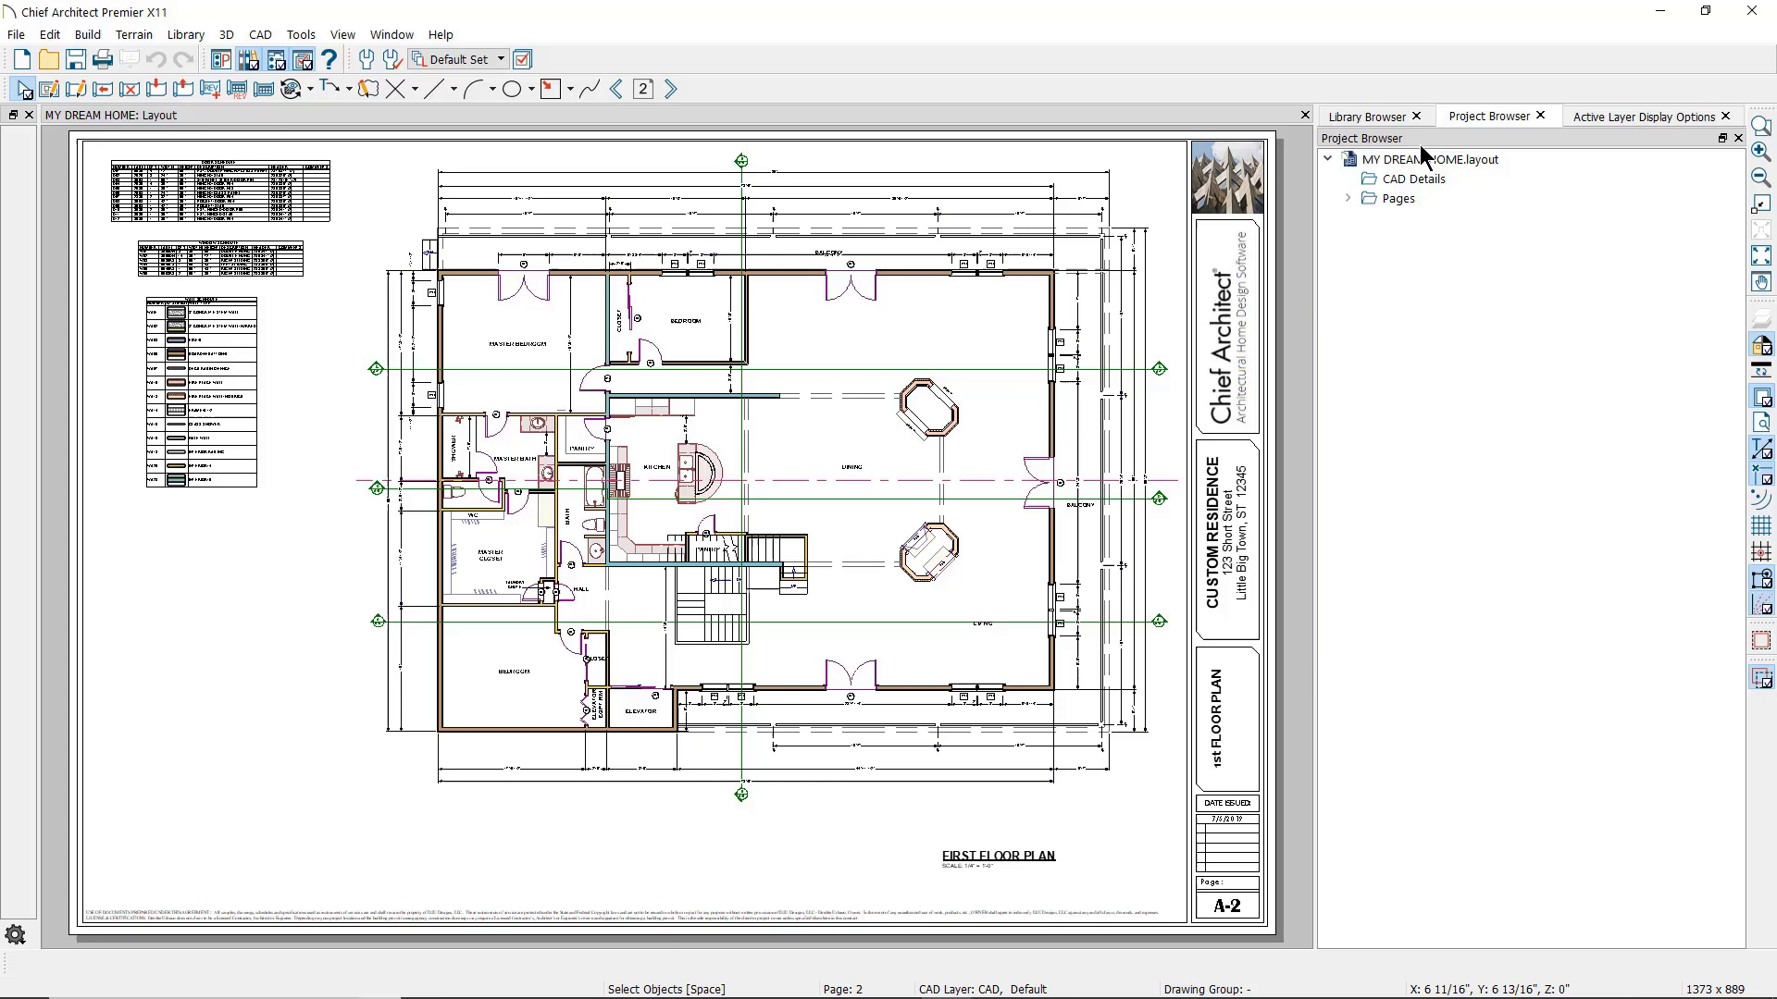
- Expand the Pages folder to list Default Page Template through A-14 Interior Elevations
{"action": "left_click", "coordinate": [1349, 199]}
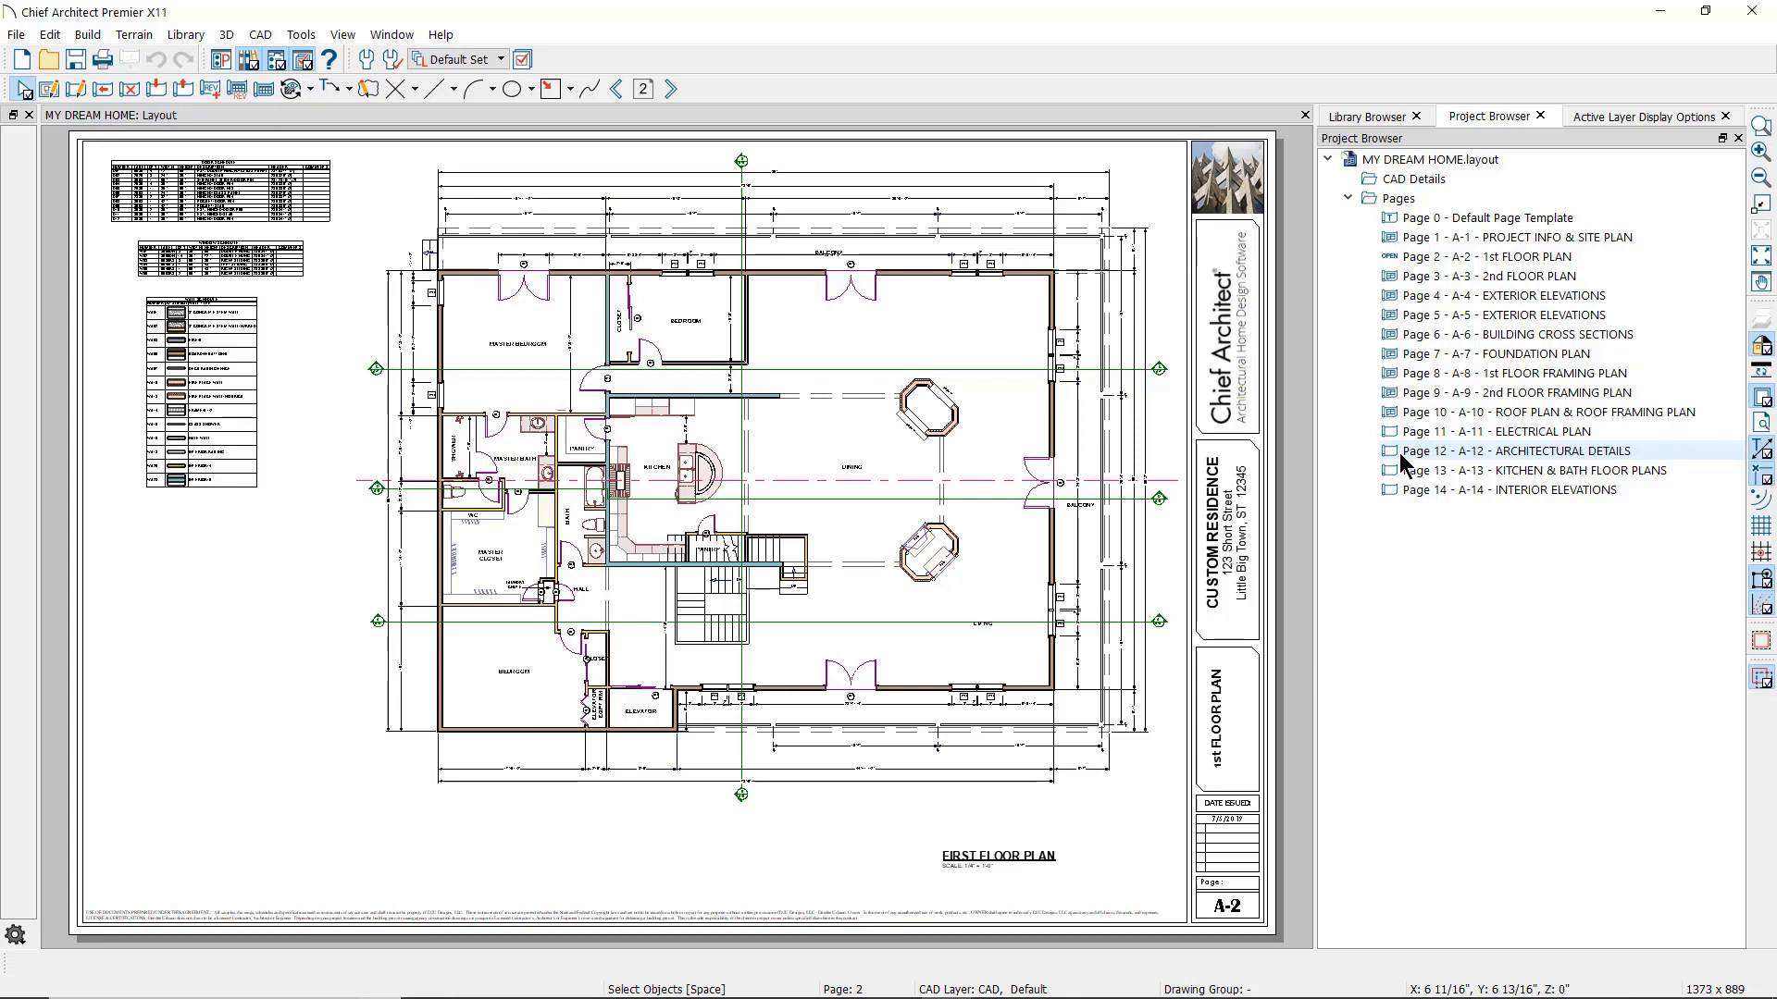
{"action": "left_click", "coordinate": [14, 36]}
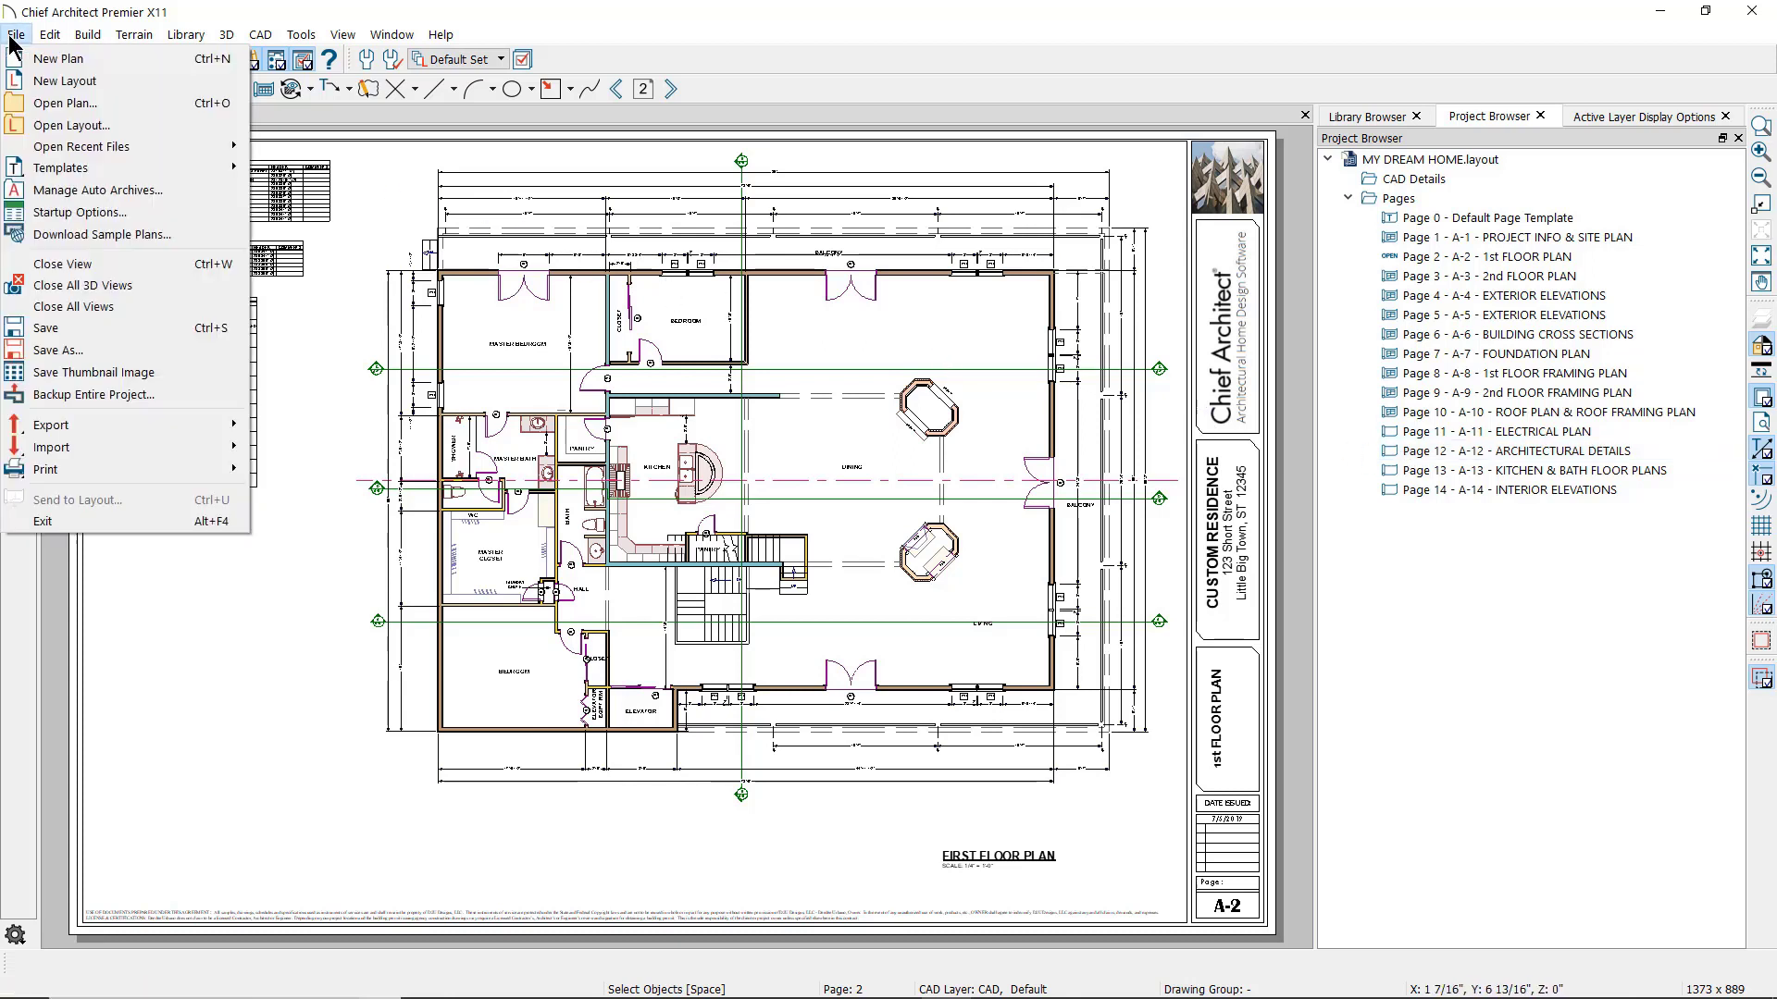
{"action": "mouse_move", "coordinate": [46, 469]}
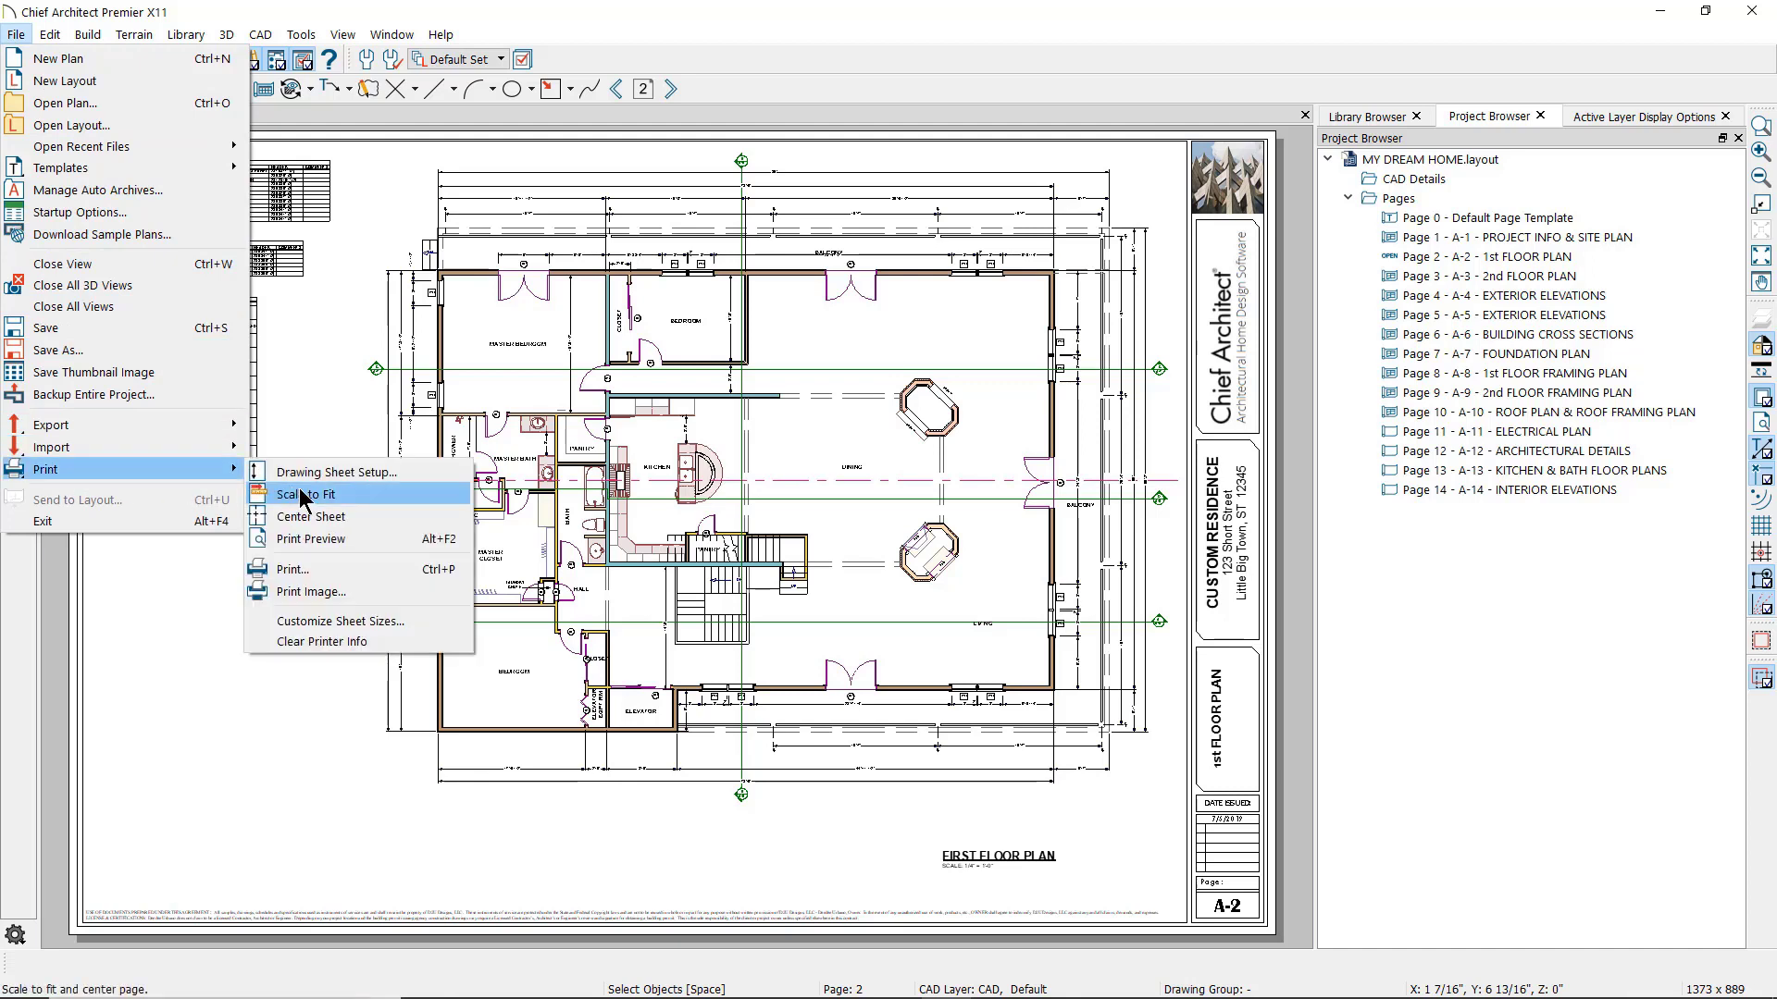
- Open Print Layout, keeping Chief Architect Save As PDF as printer at 600 DPI
{"action": "left_click", "coordinate": [278, 370]}
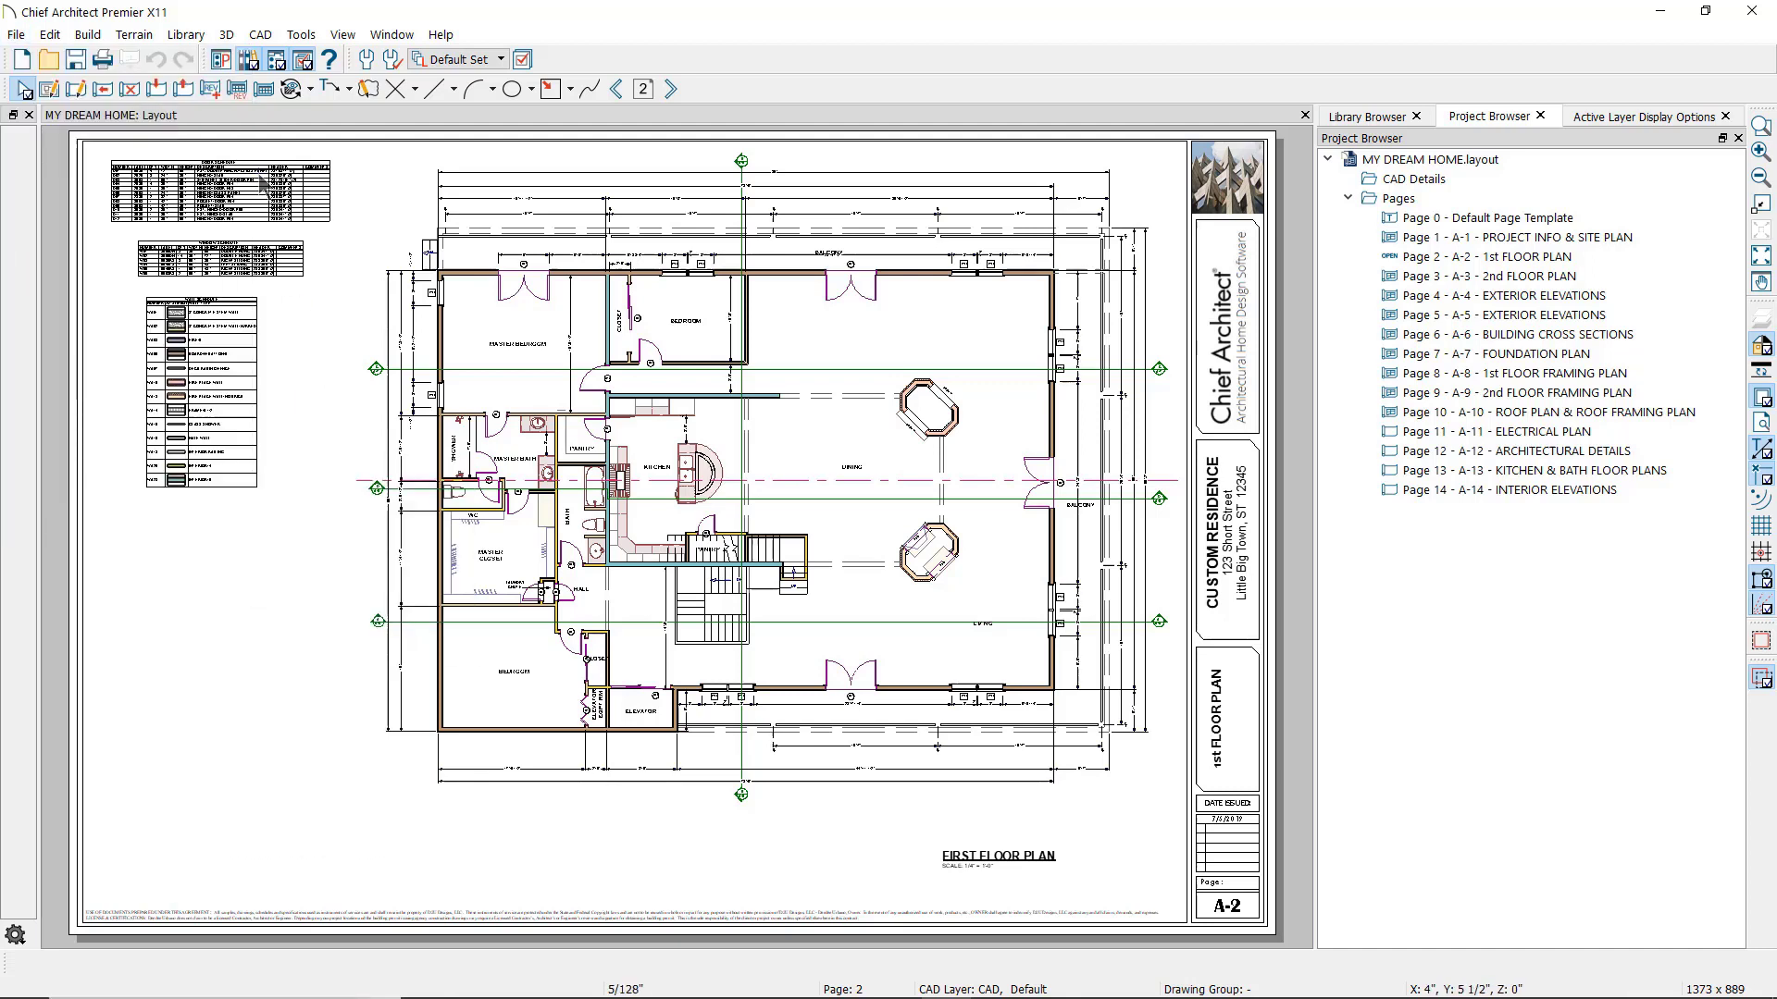
{"action": "left_click", "coordinate": [104, 65]}
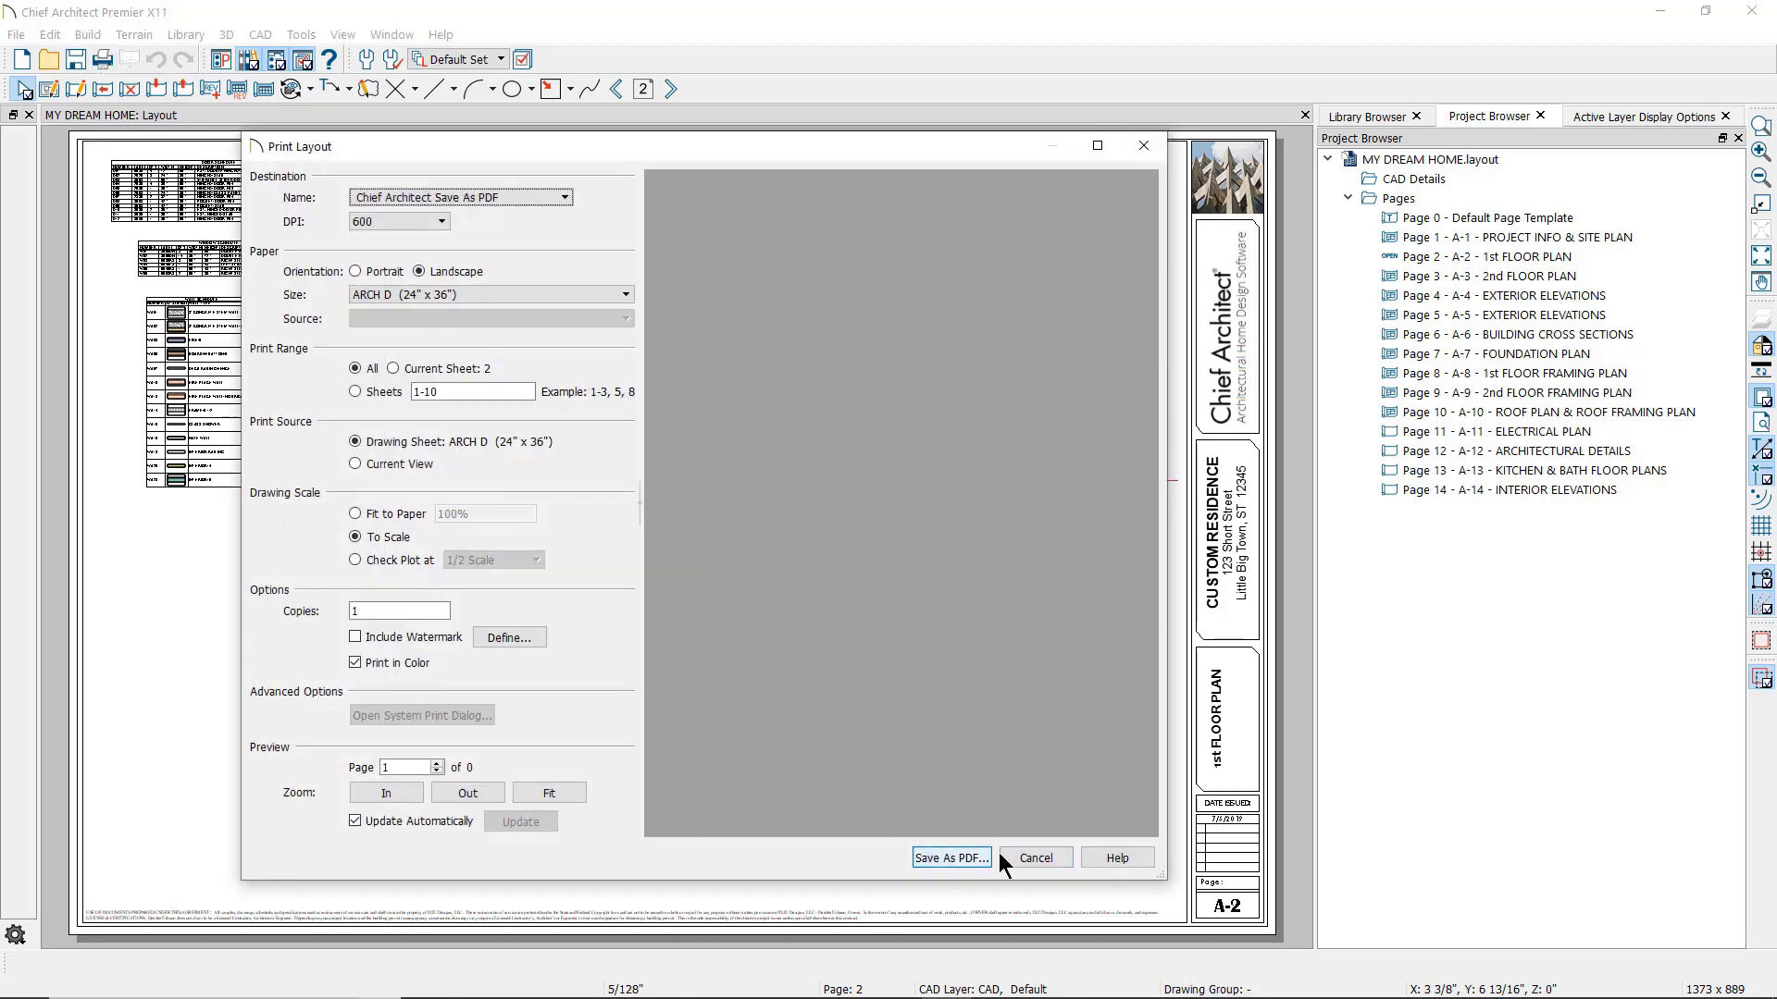
{"action": "left_click", "coordinate": [553, 197]}
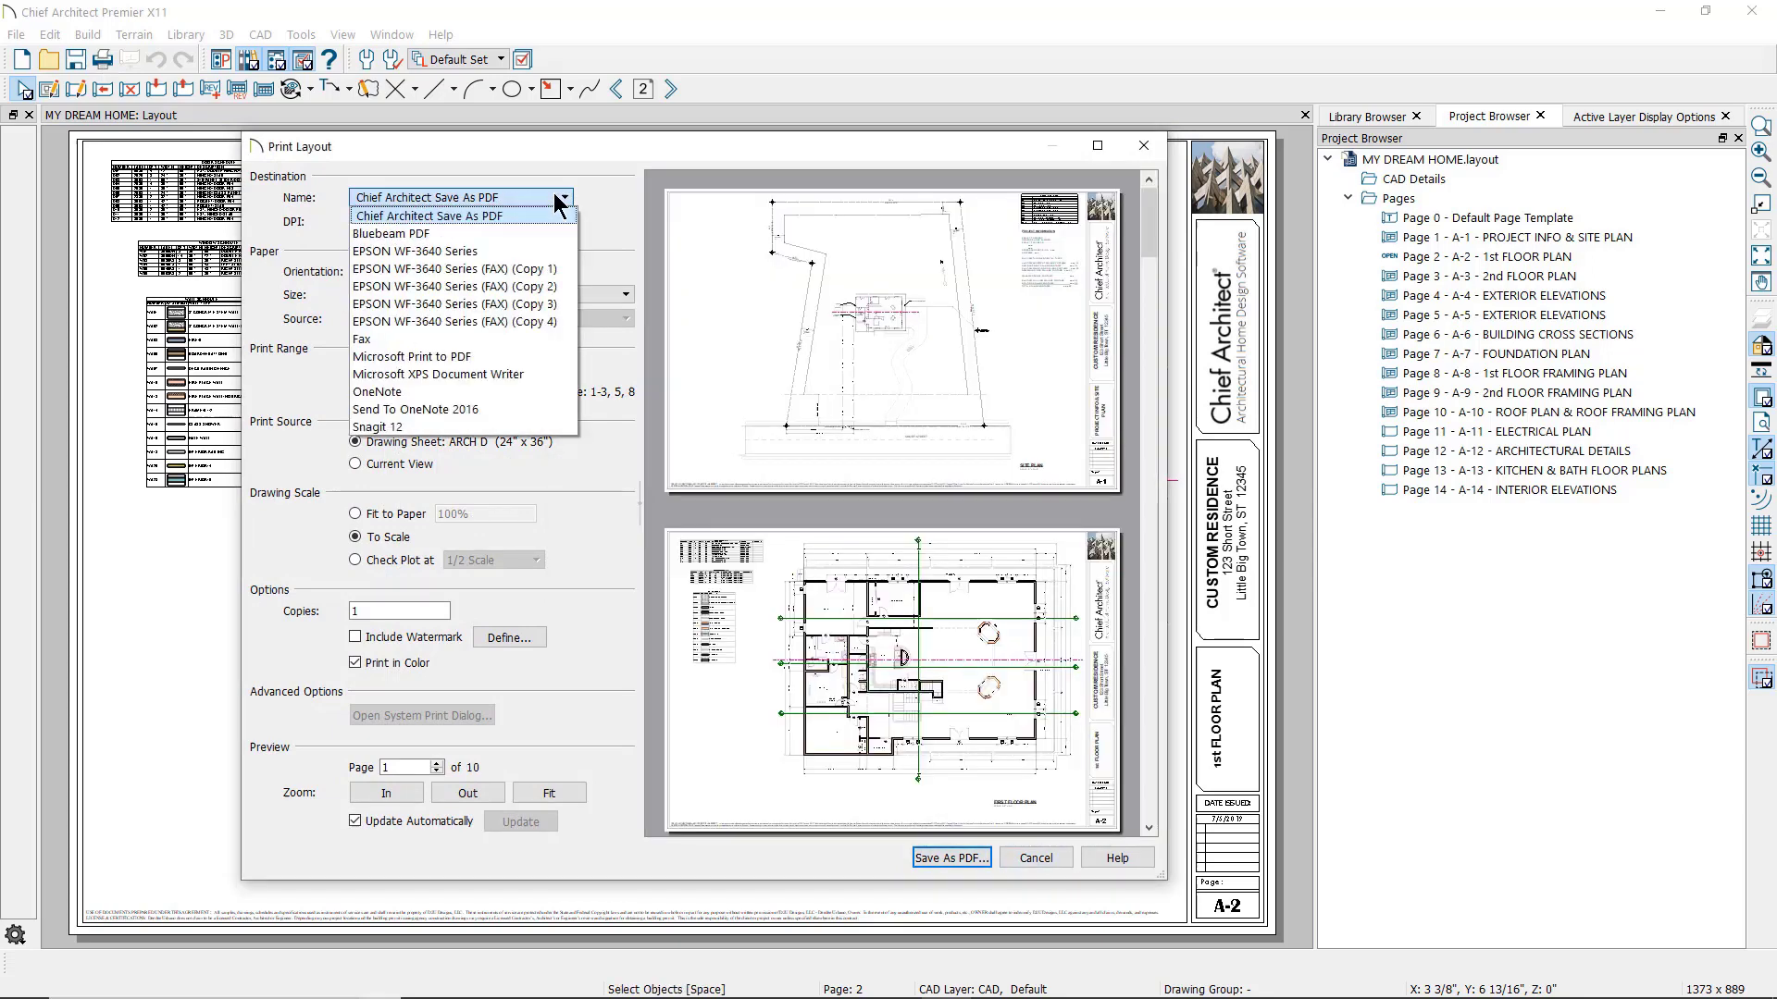
{"action": "left_click", "coordinate": [555, 195]}
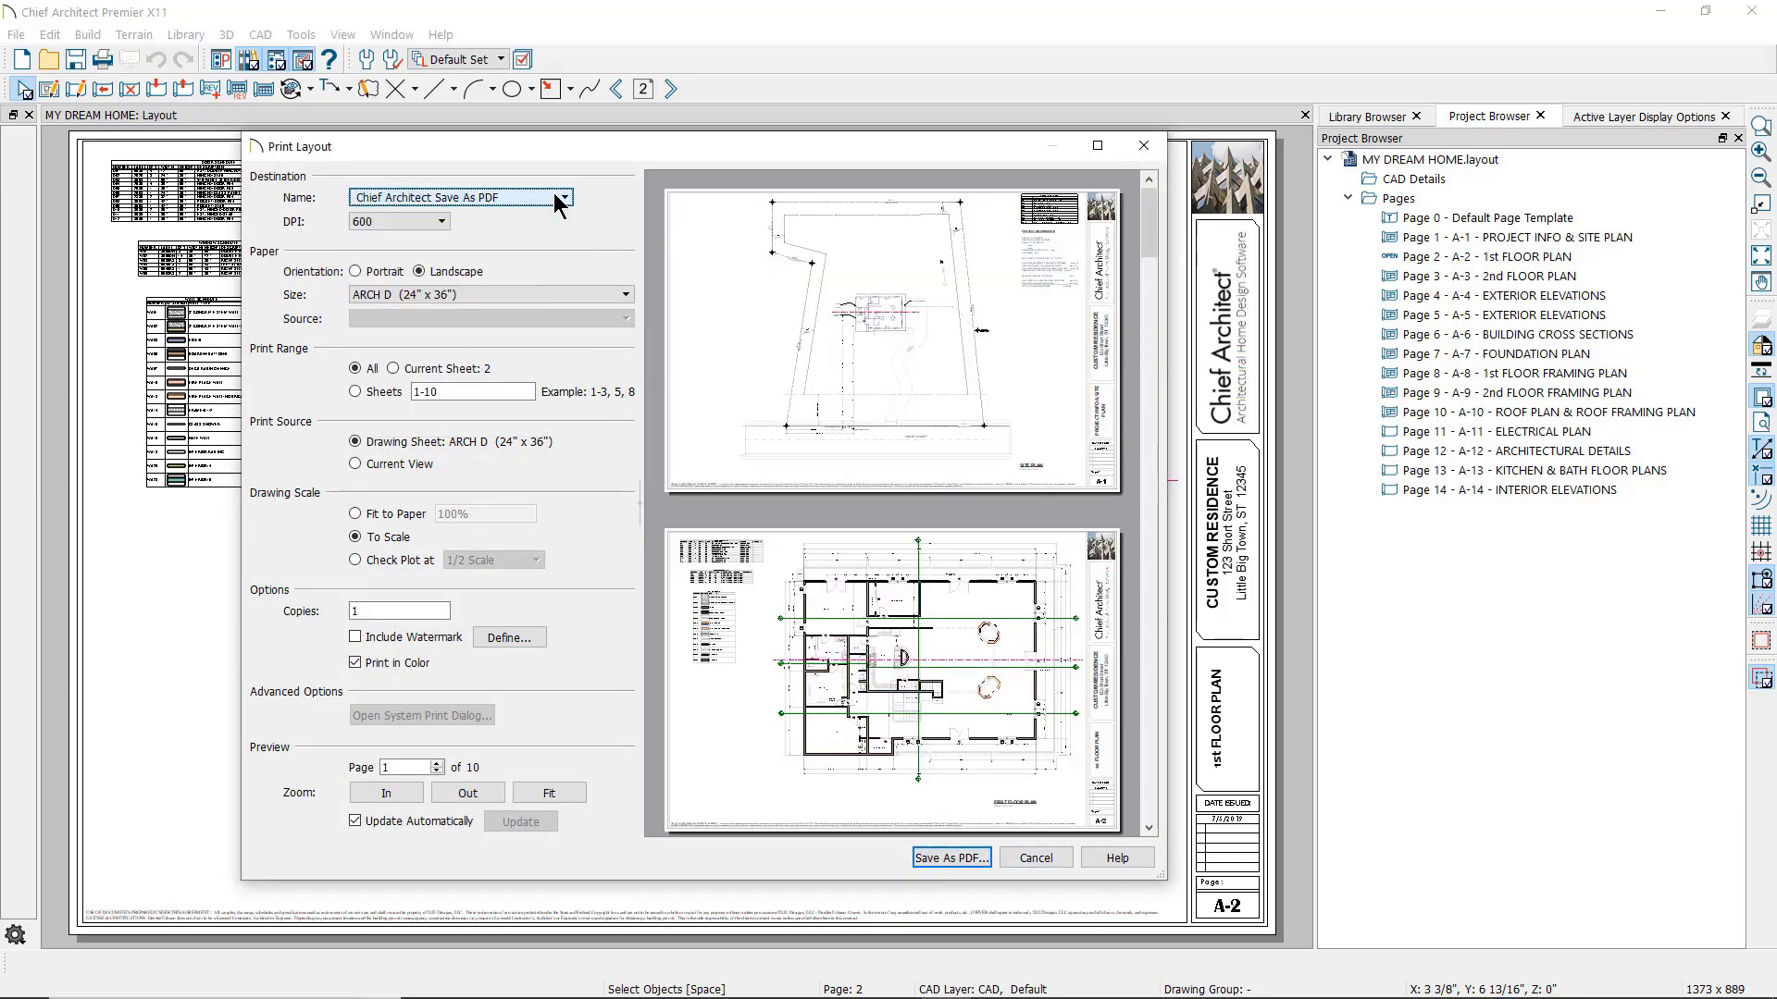
{"action": "left_click", "coordinate": [438, 224]}
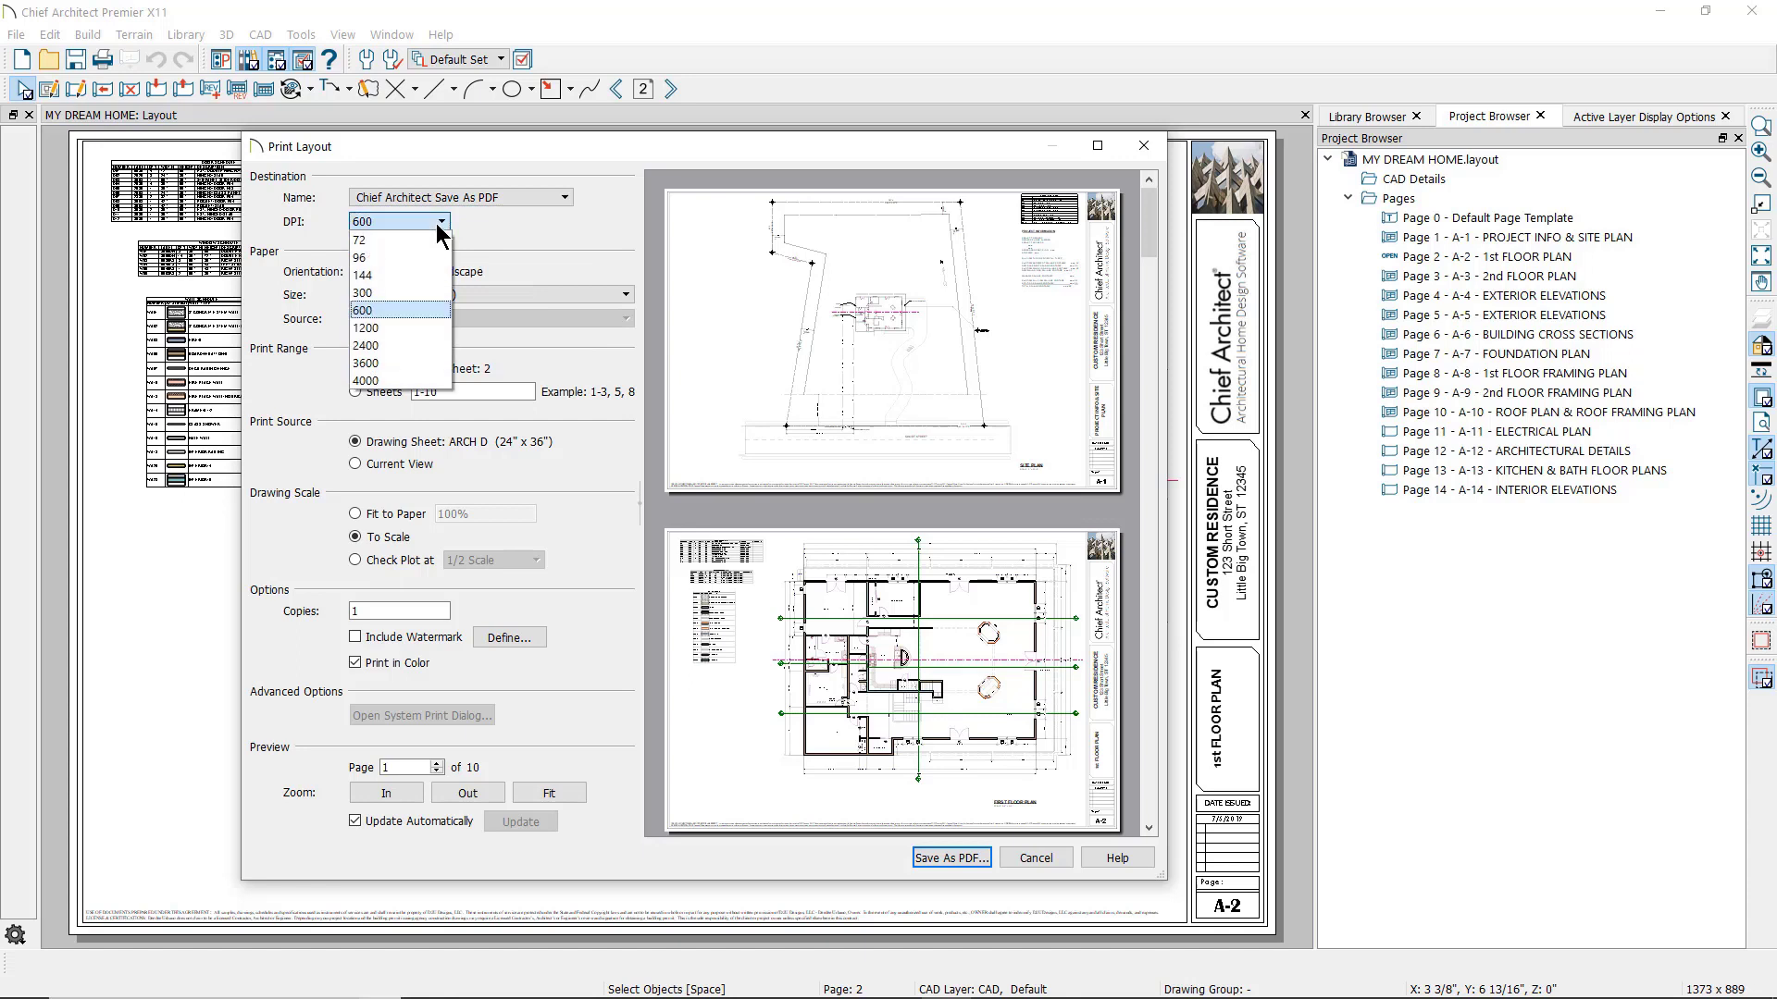
{"action": "left_click", "coordinate": [439, 227]}
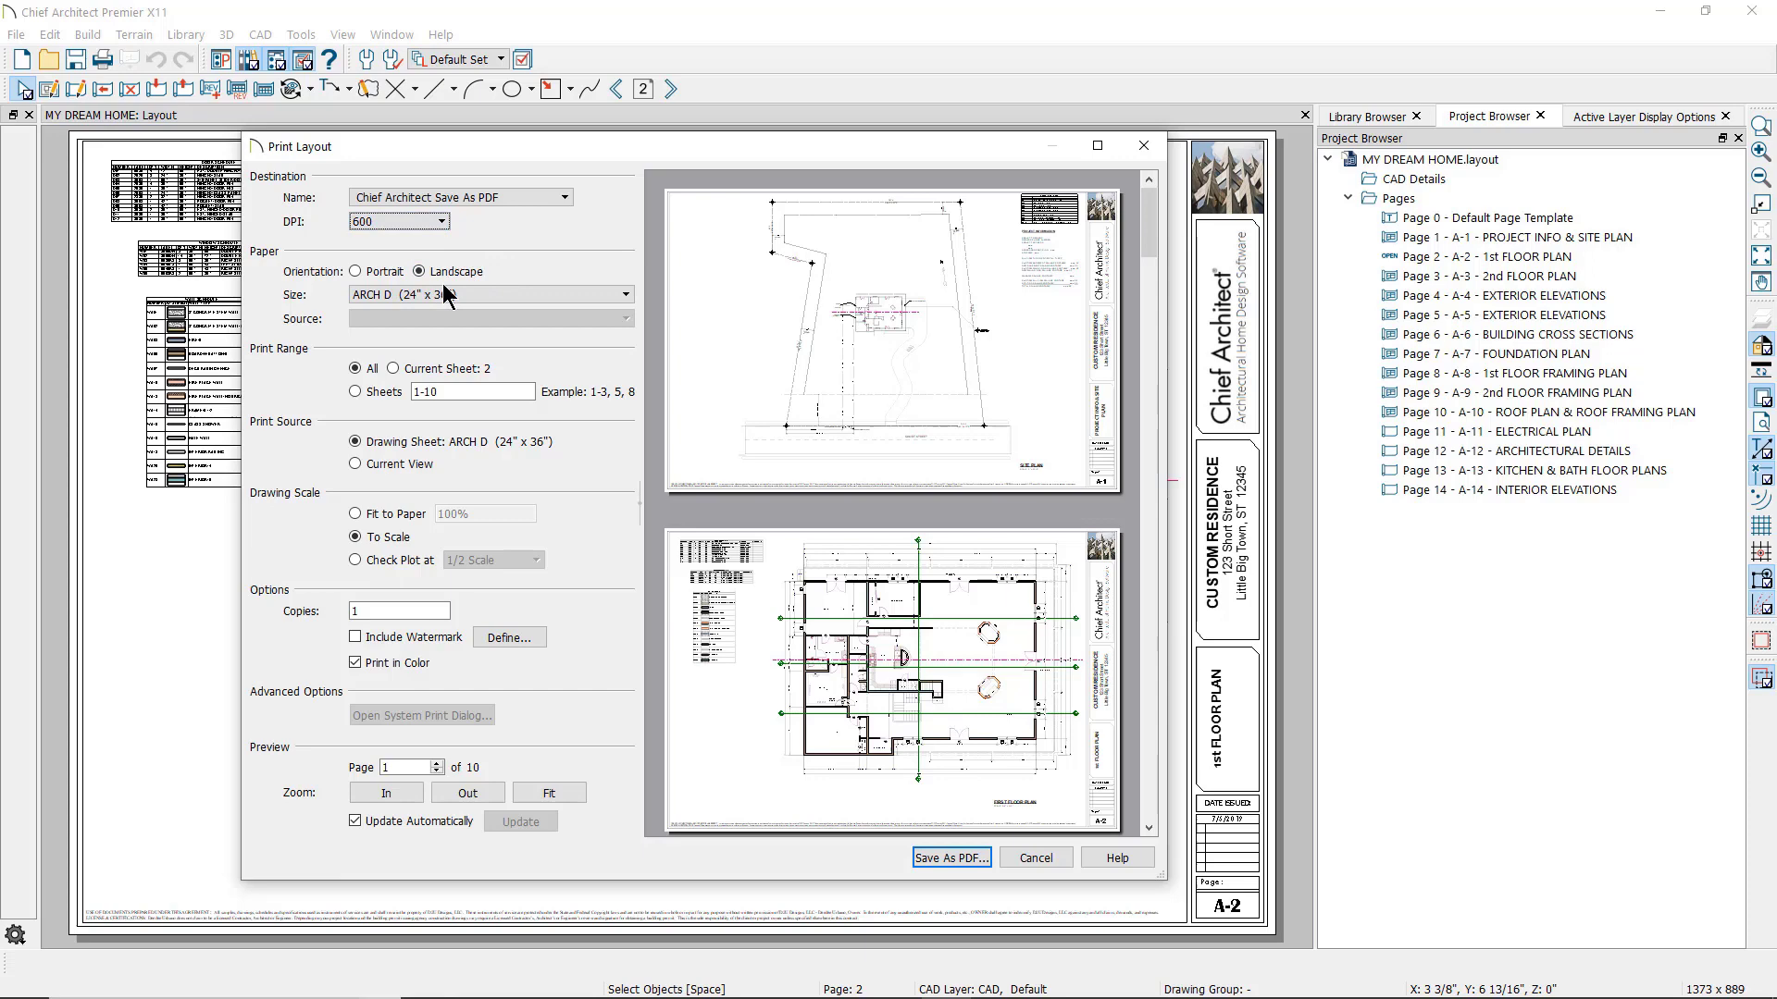
- Choose ANSI C (17" x 22") paper and scroll through the resulting 40-page preview
{"action": "left_click", "coordinate": [485, 287]}
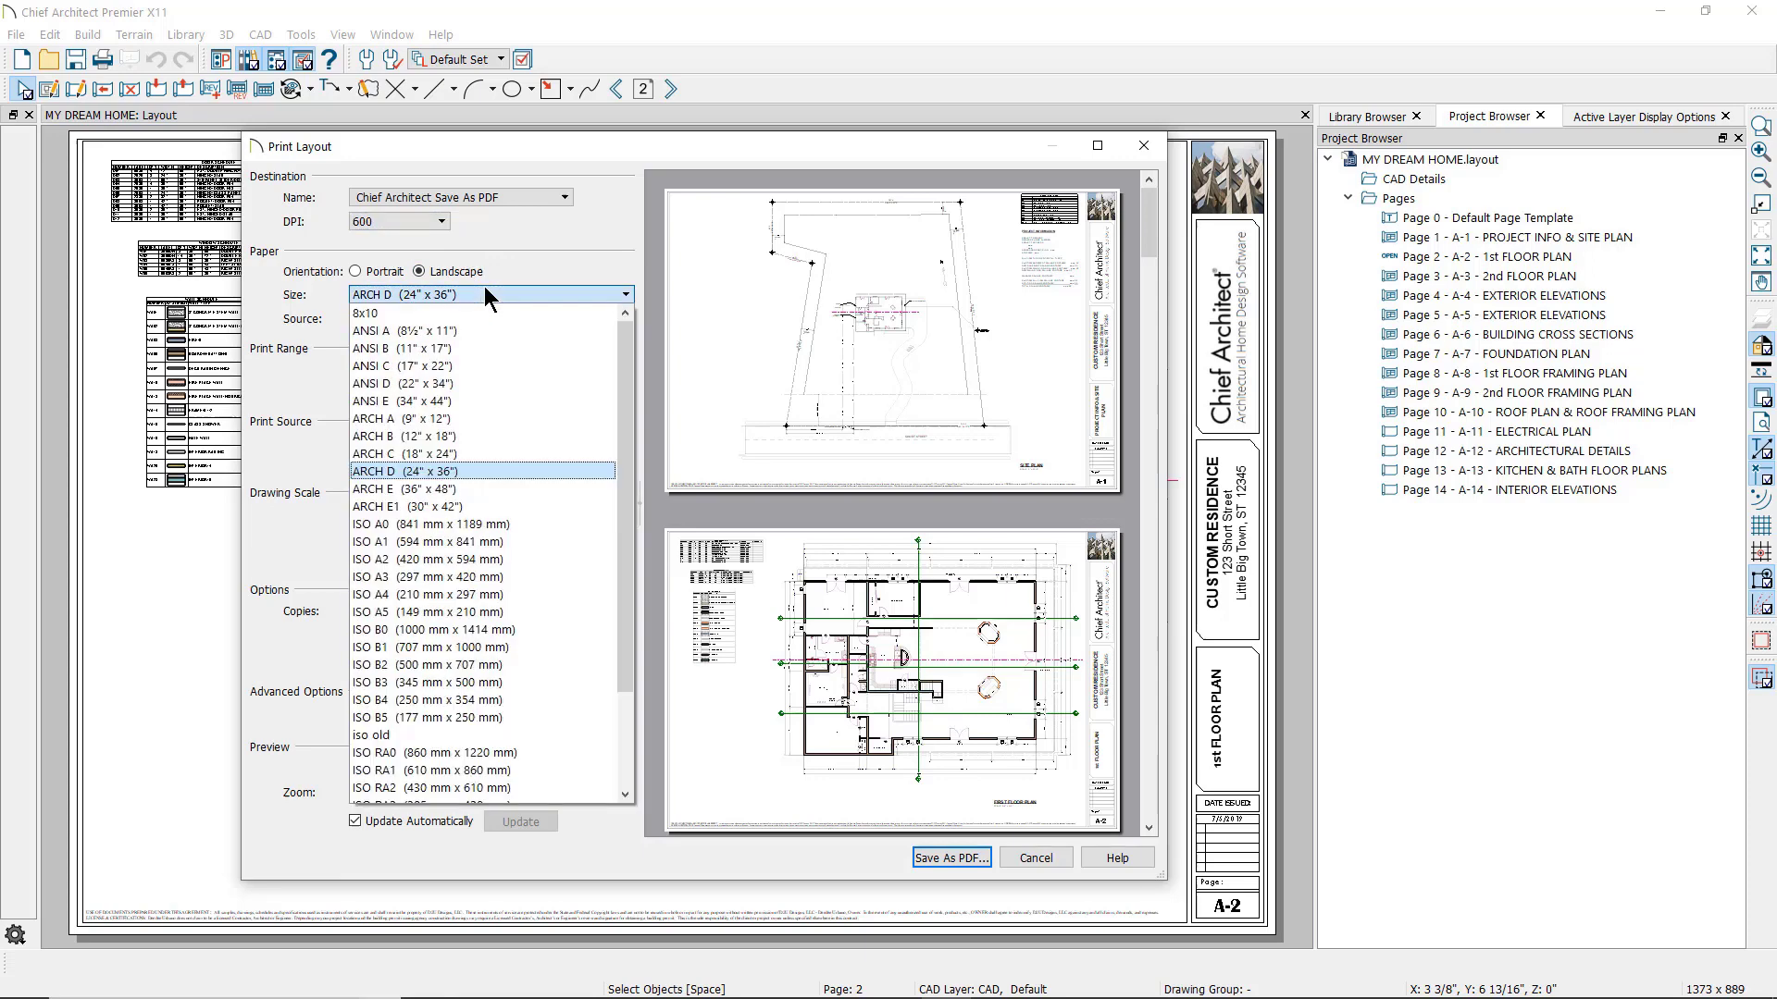
{"action": "left_click", "coordinate": [485, 287]}
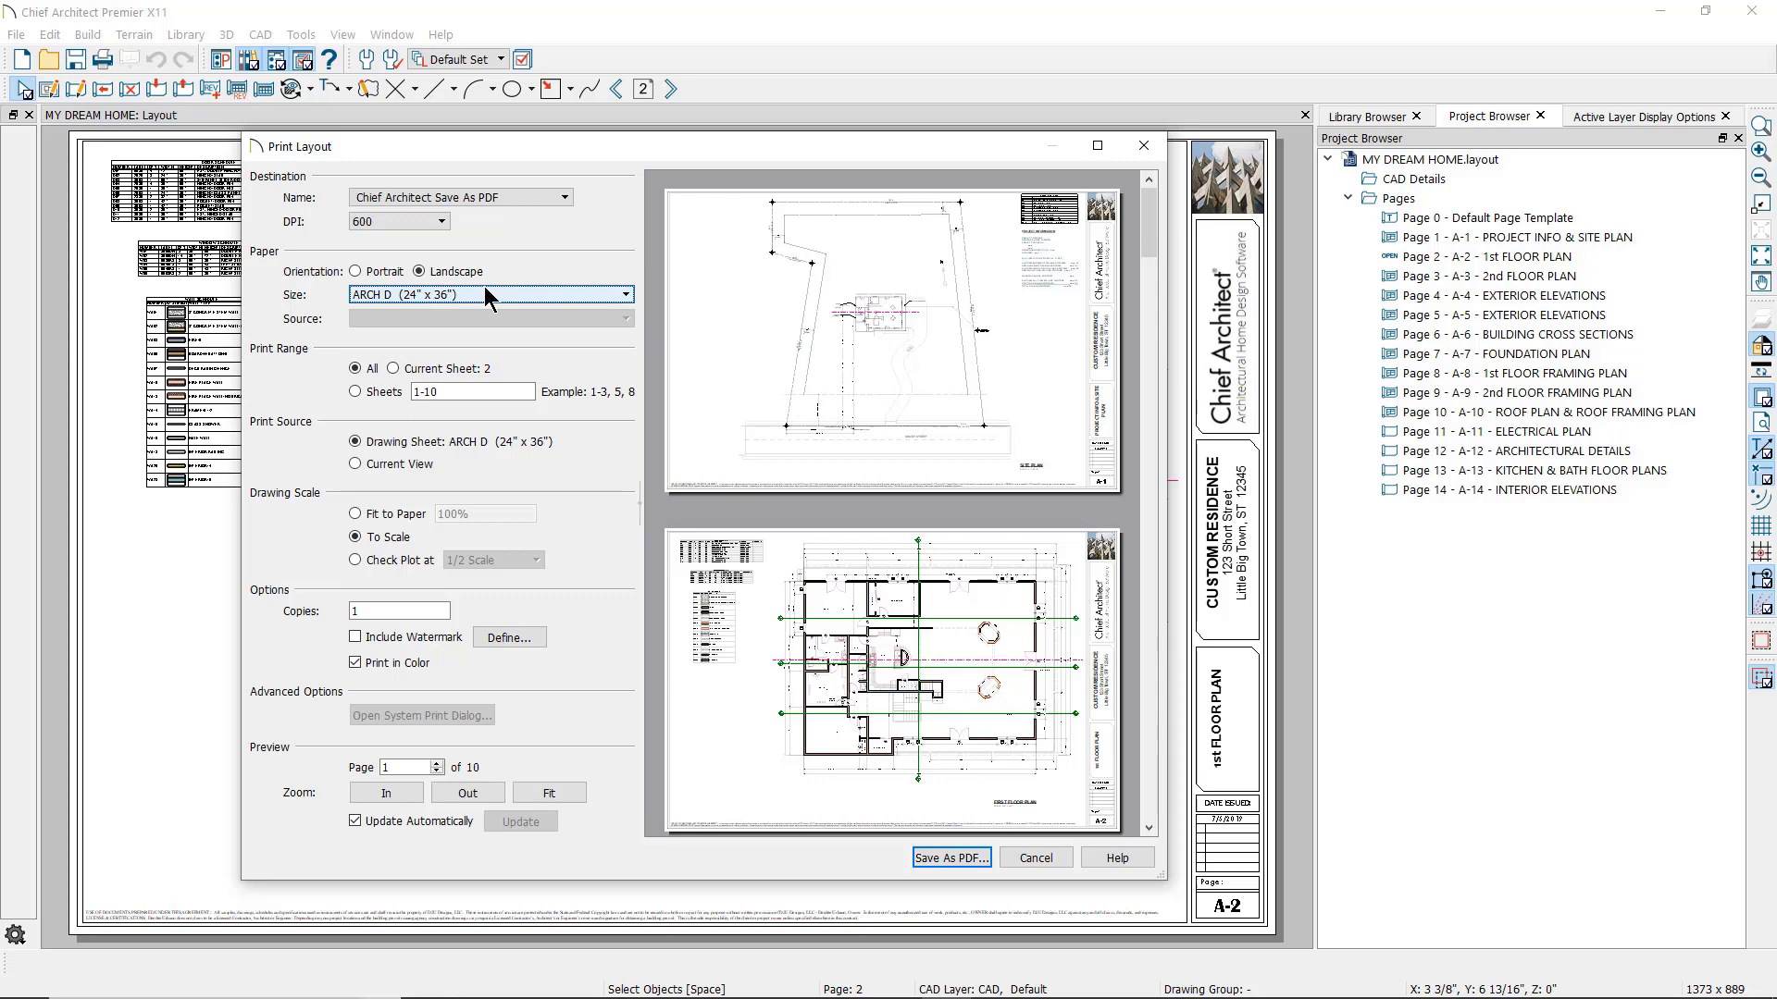
{"action": "left_click", "coordinate": [491, 290]}
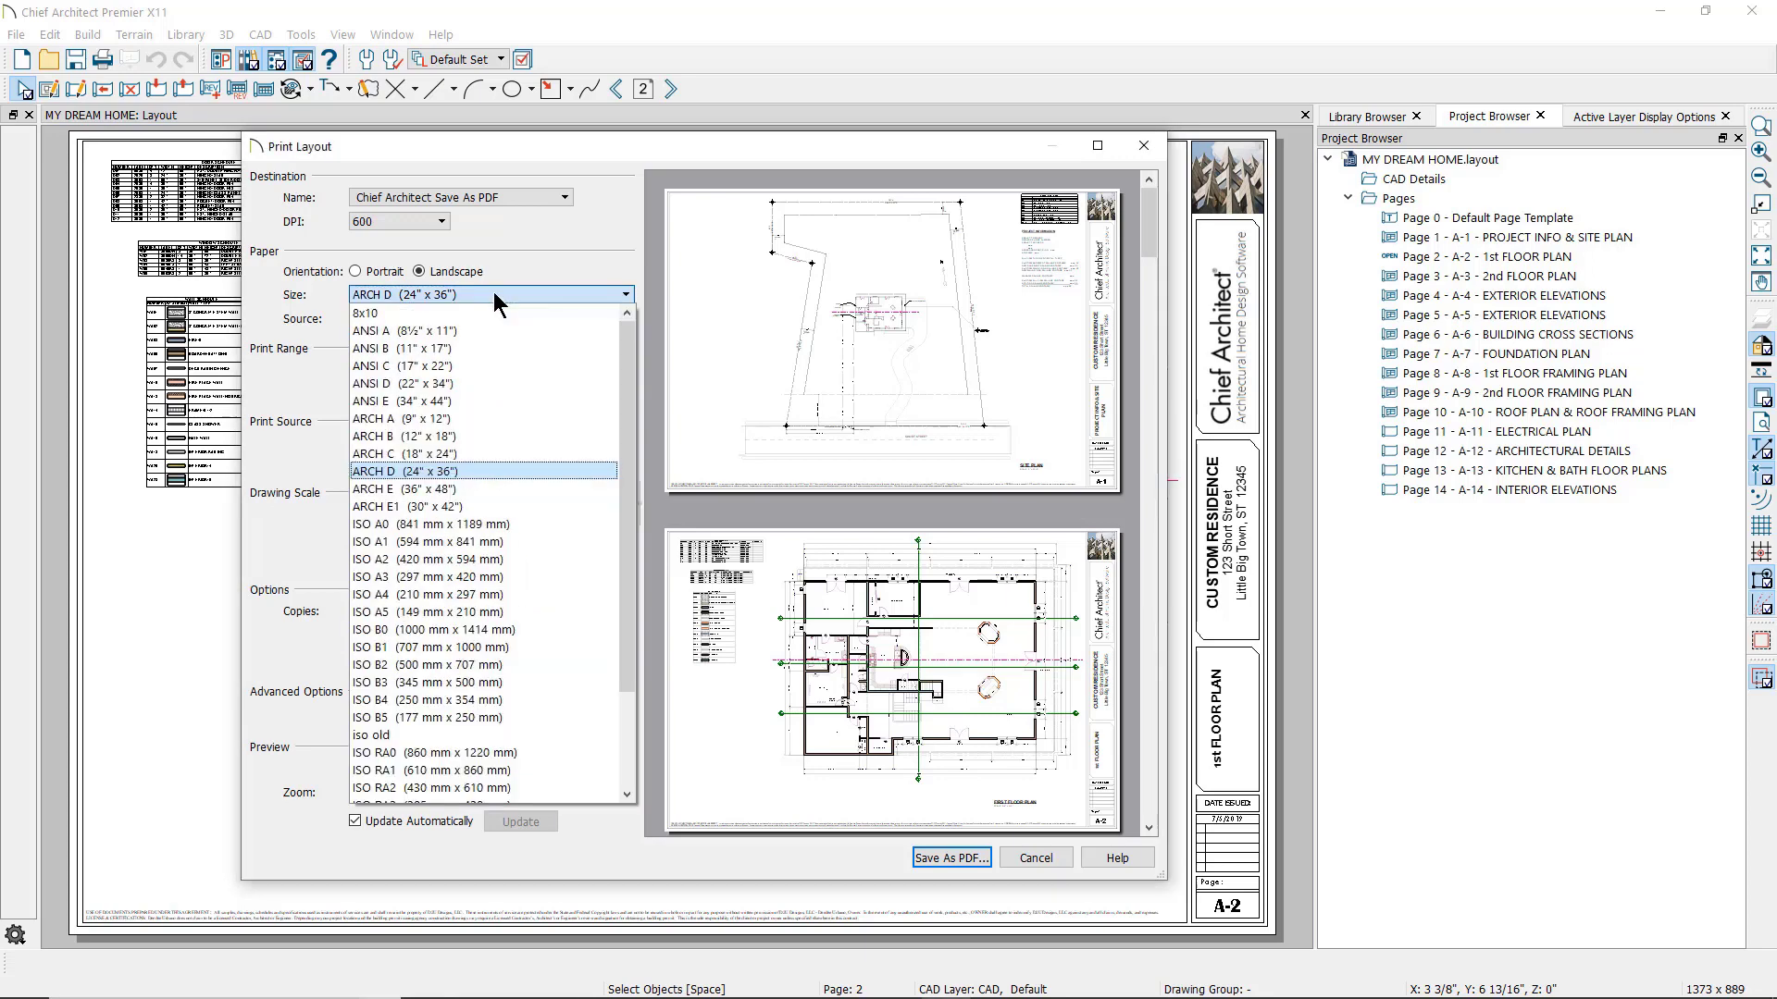
{"action": "left_click", "coordinate": [449, 367]}
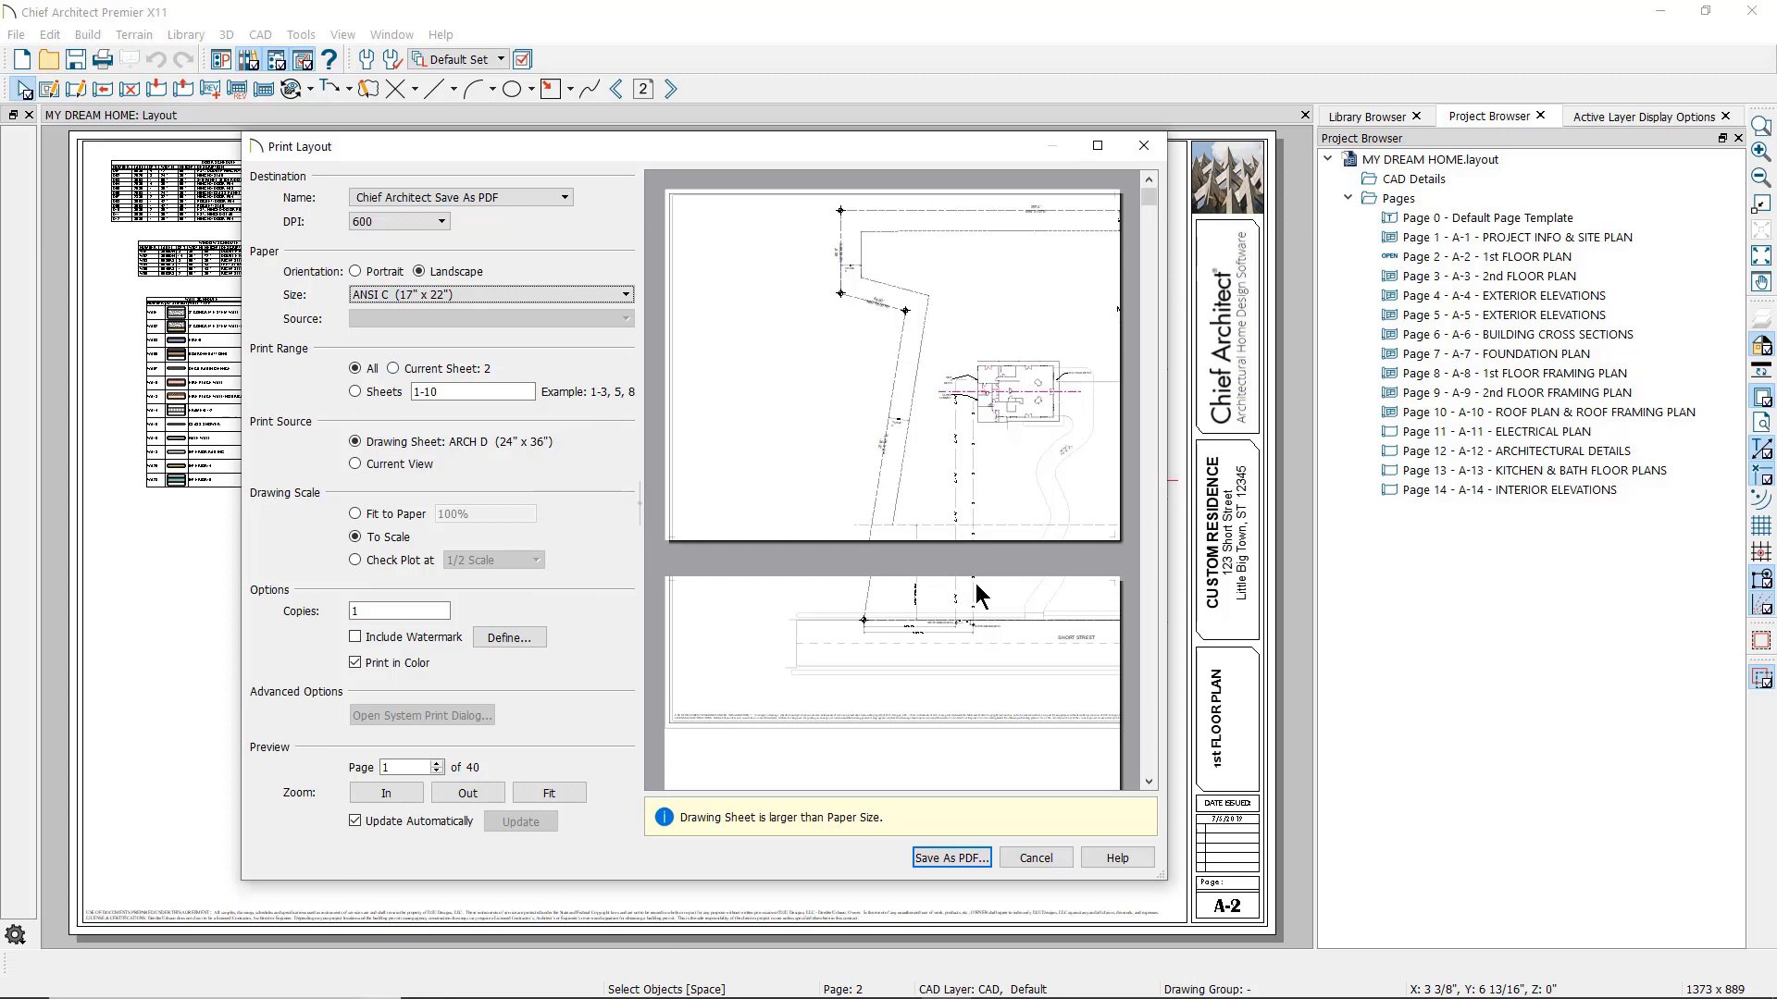
{"action": "scroll", "coordinate": [979, 595], "scroll_direction": "down", "scroll_amount": 1}
{"action": "scroll", "coordinate": [974, 585], "scroll_direction": "down", "scroll_amount": 1}
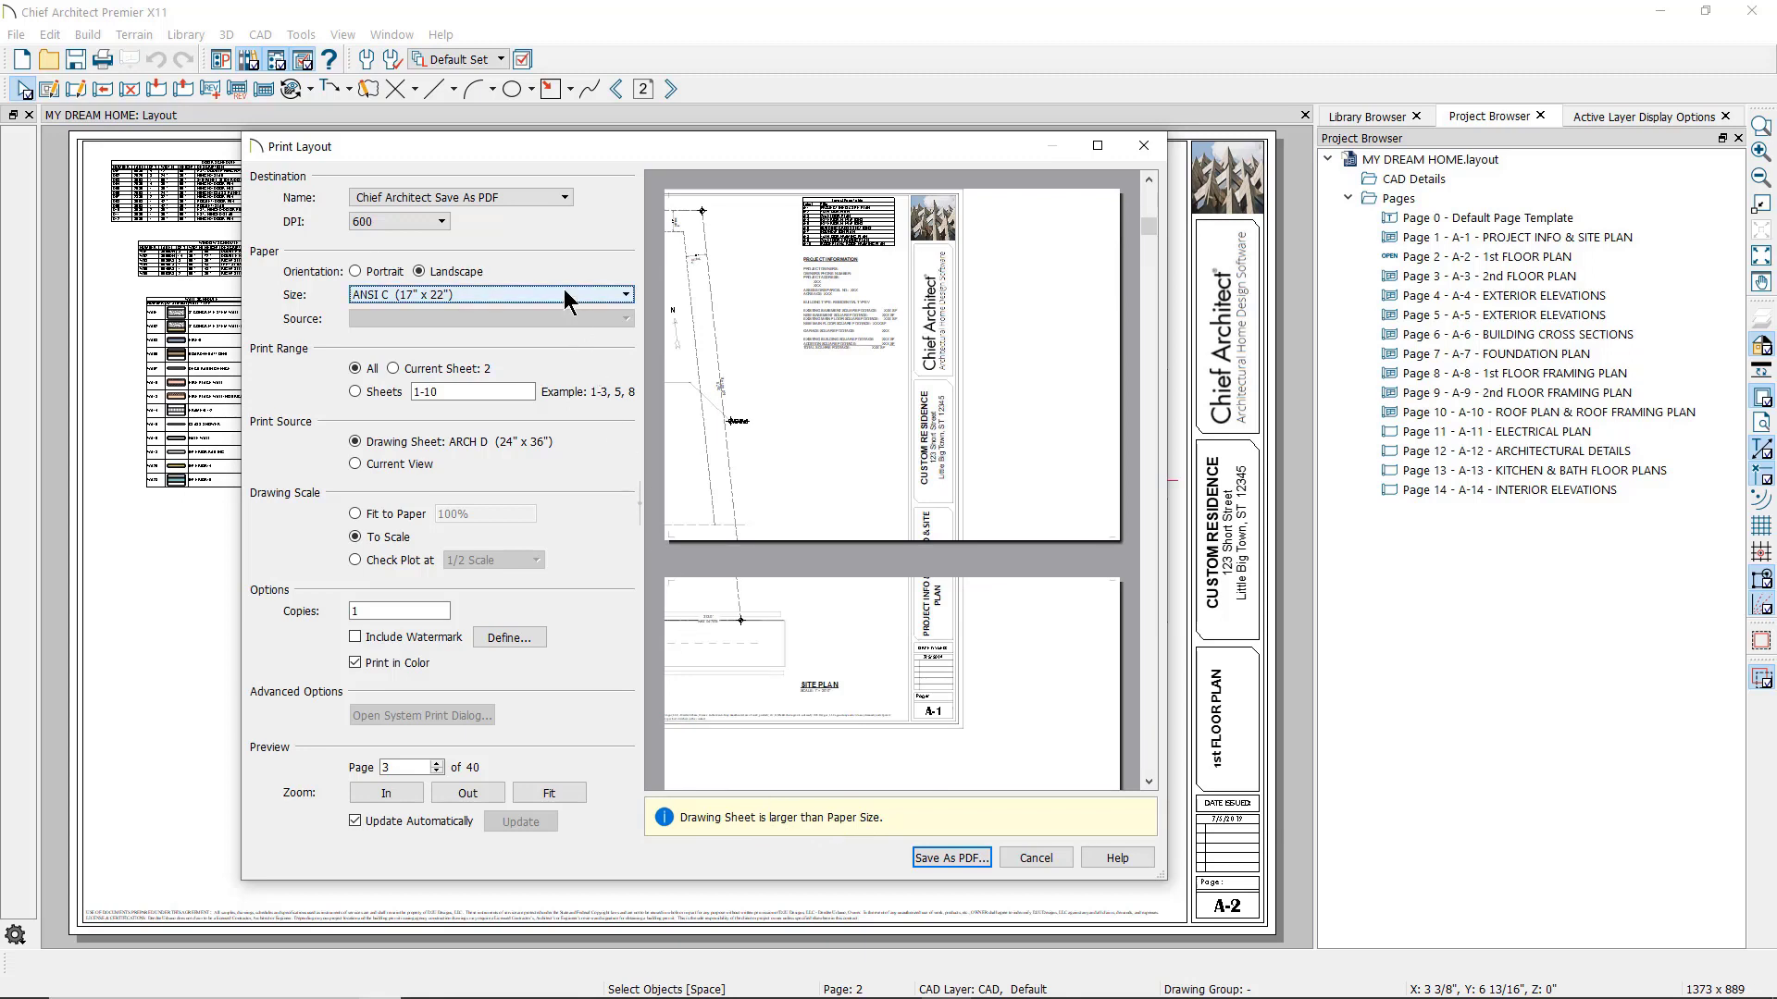
- Fit the sheets to the paper at 98%, bringing the preview back to 10 pages
{"action": "left_click", "coordinate": [354, 513]}
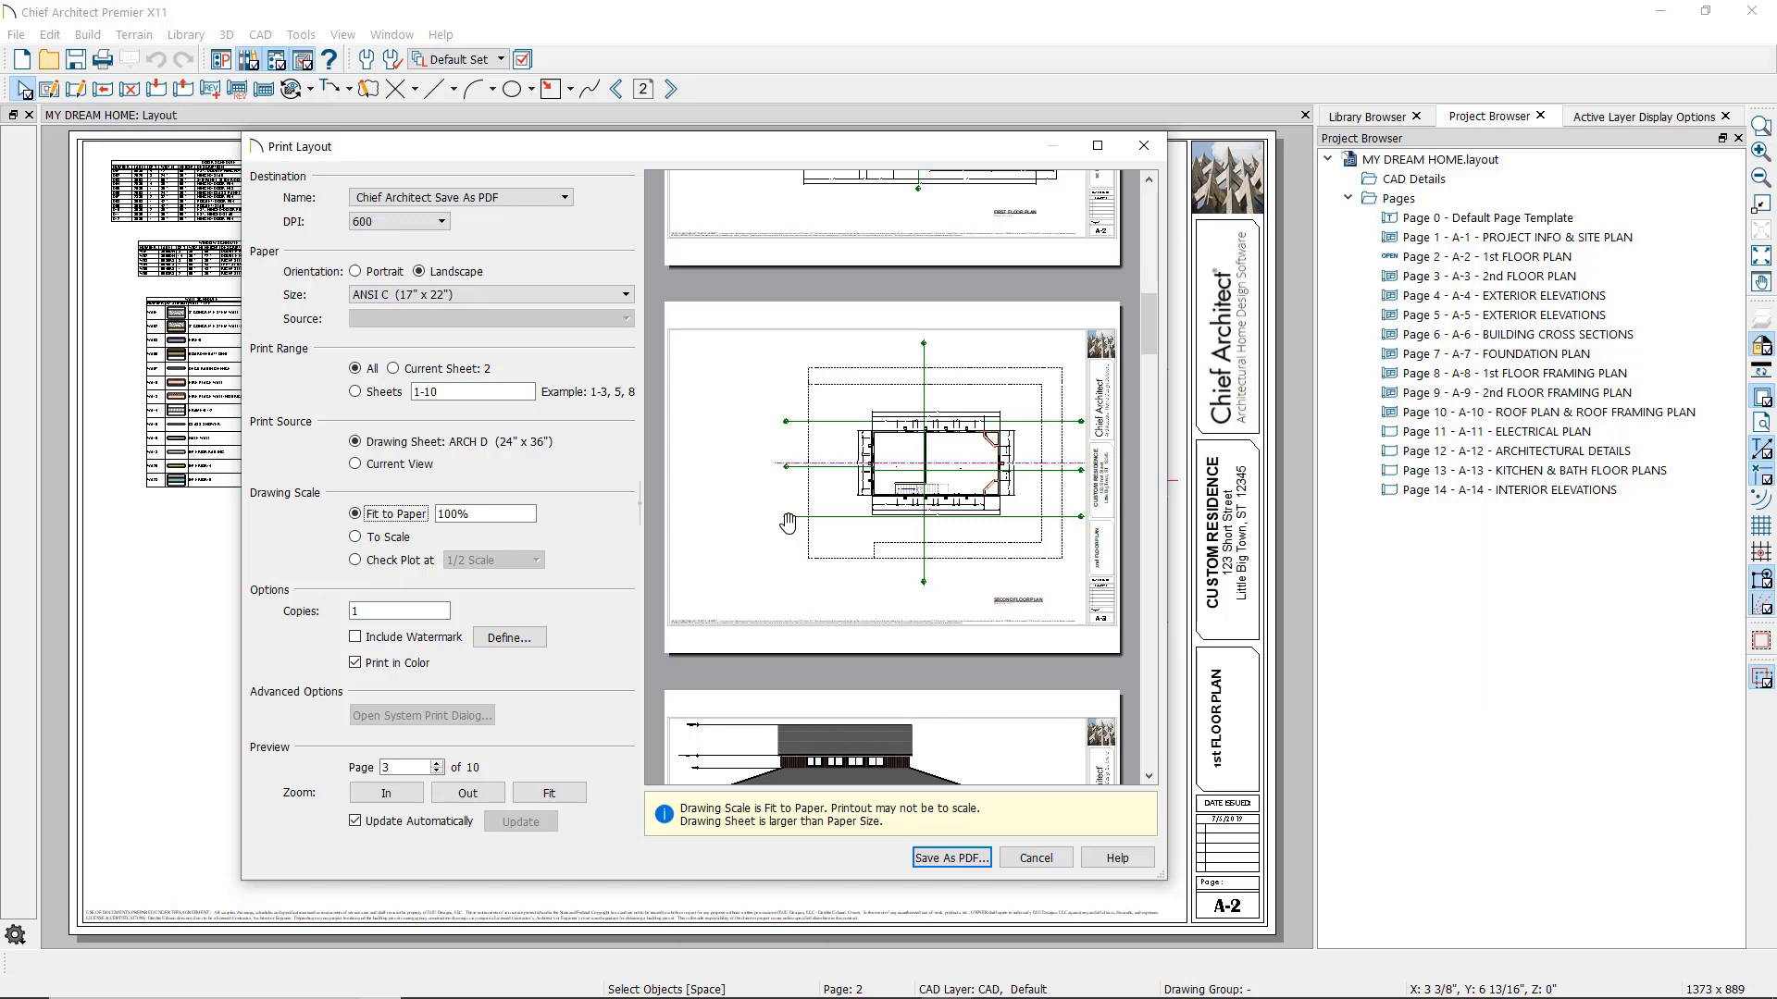
{"action": "left_click_drag", "start_coordinate": [791, 425], "coordinate": [780, 694]}
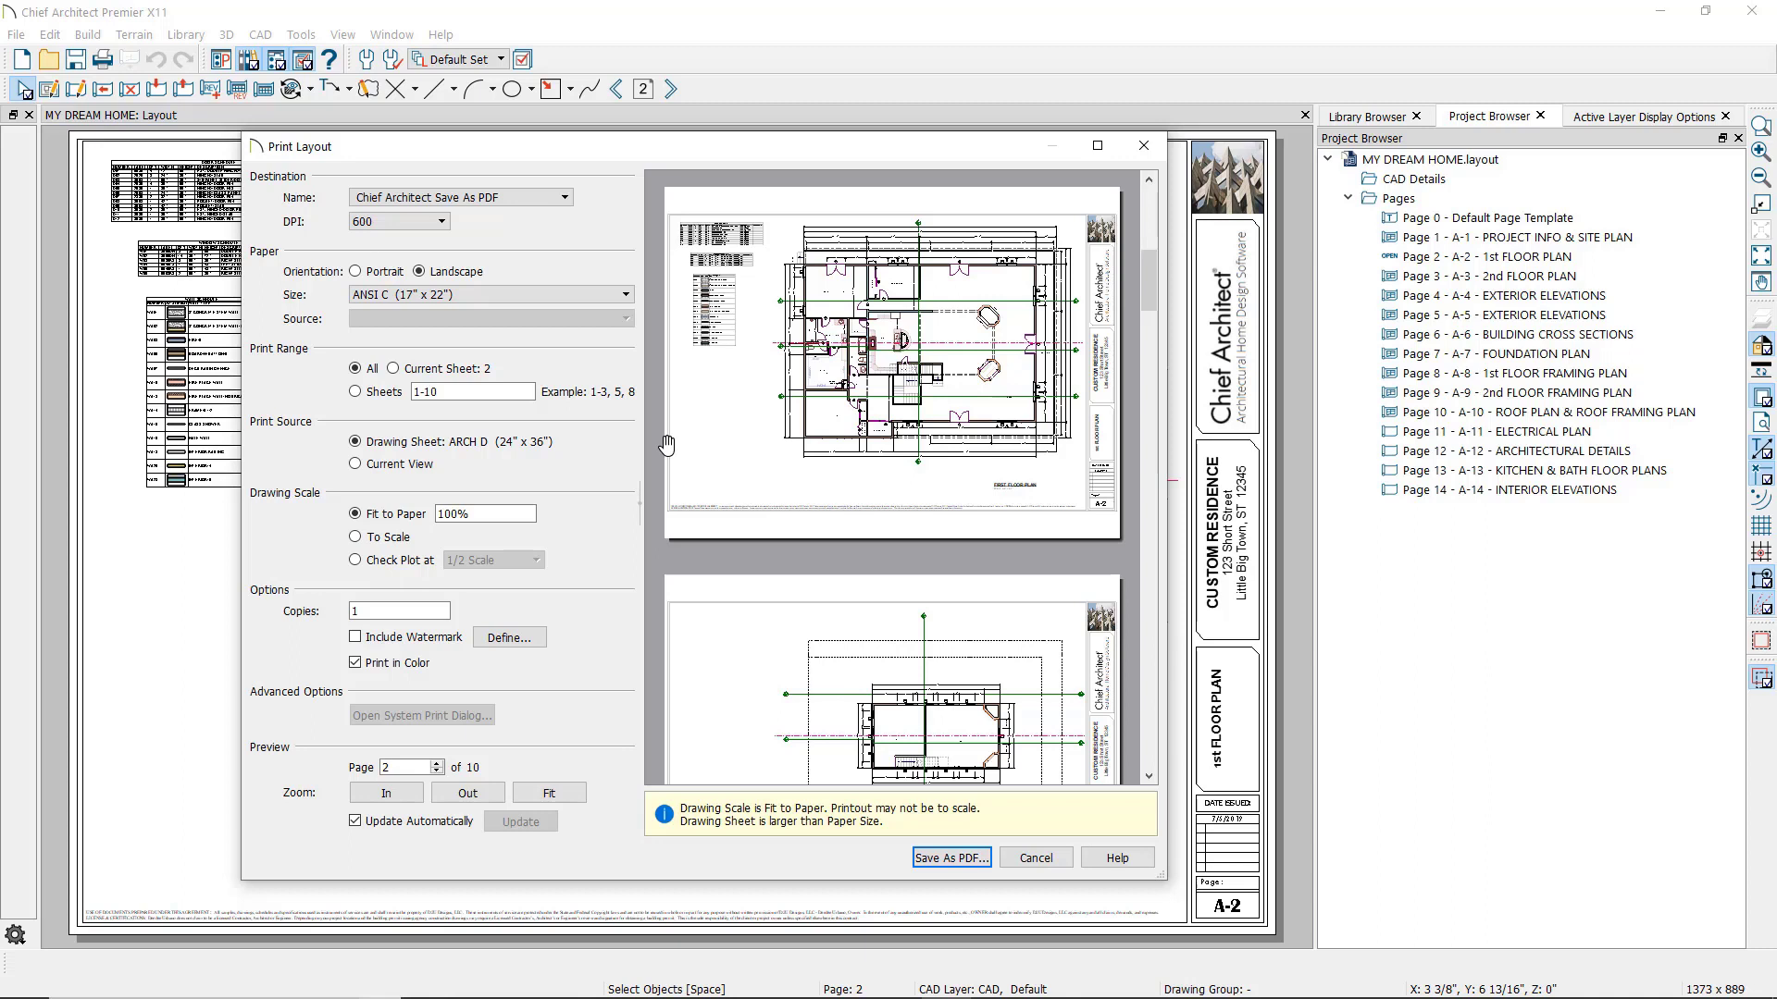
{"action": "left_click_drag", "start_coordinate": [504, 514], "coordinate": [386, 514]}
{"action": "type", "text": "98"}
{"action": "key", "text": "Tab"}
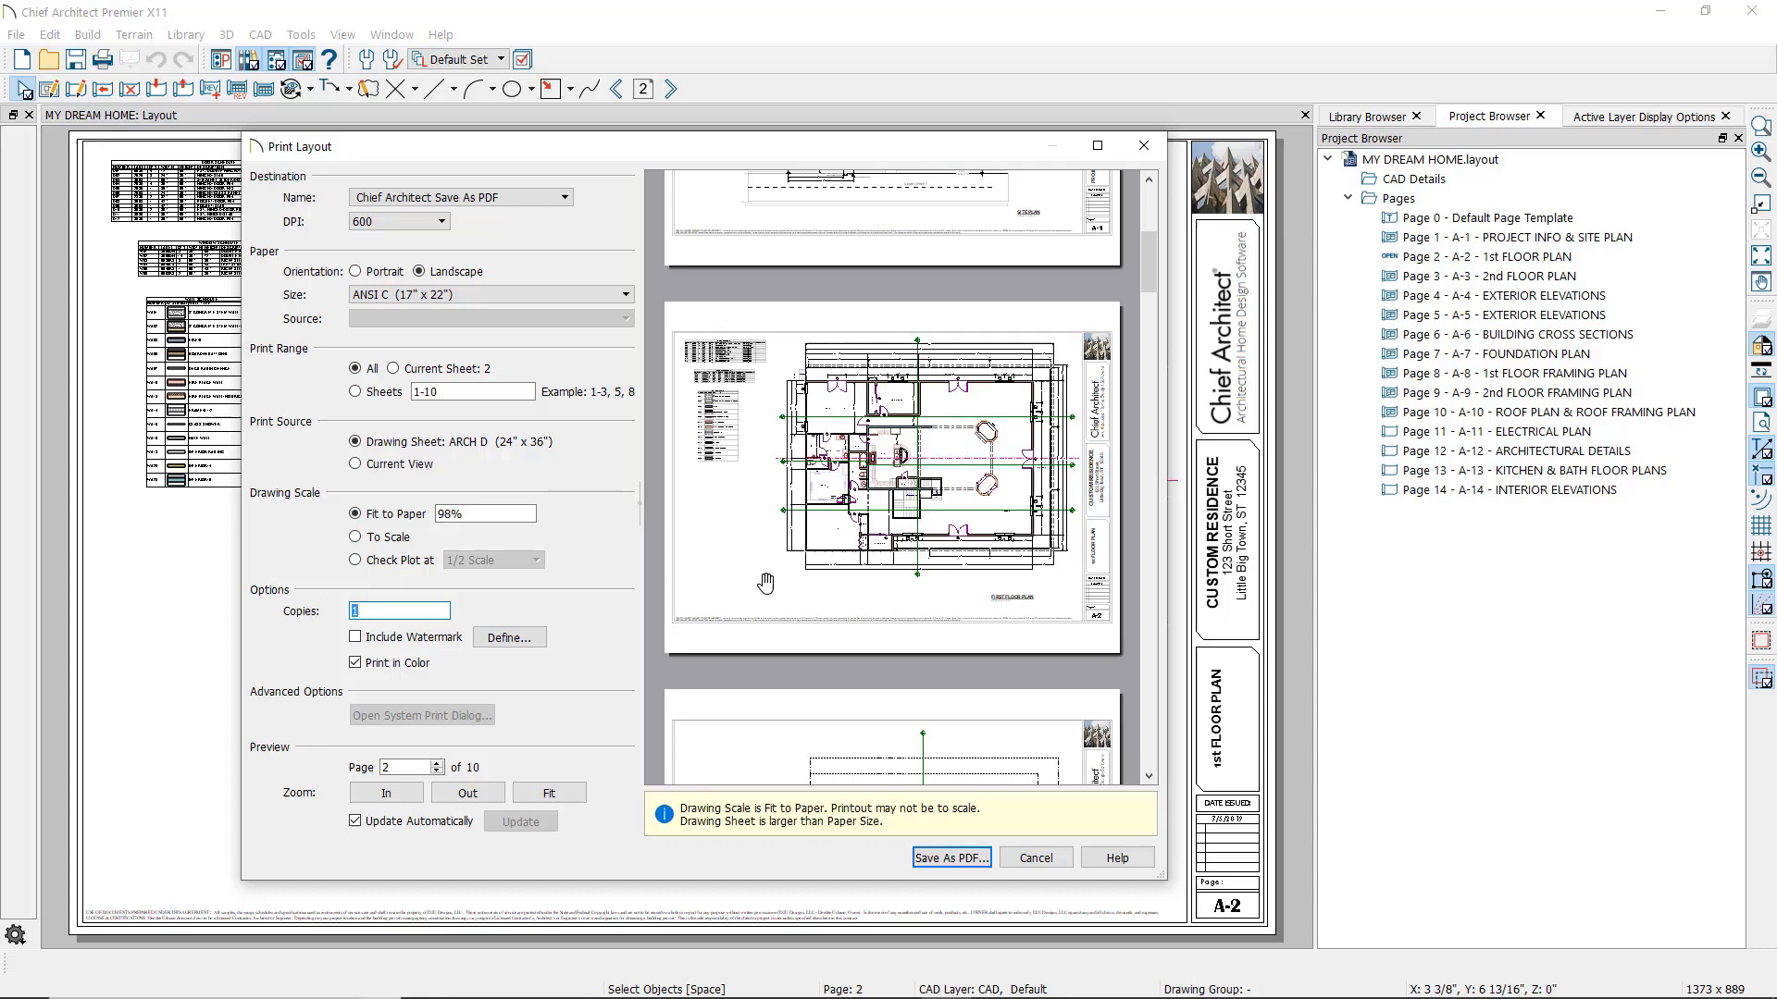
- Switch the preview to manual updating, set fit-to-paper to 96%, and regenerate the preview
{"action": "left_click", "coordinate": [355, 822]}
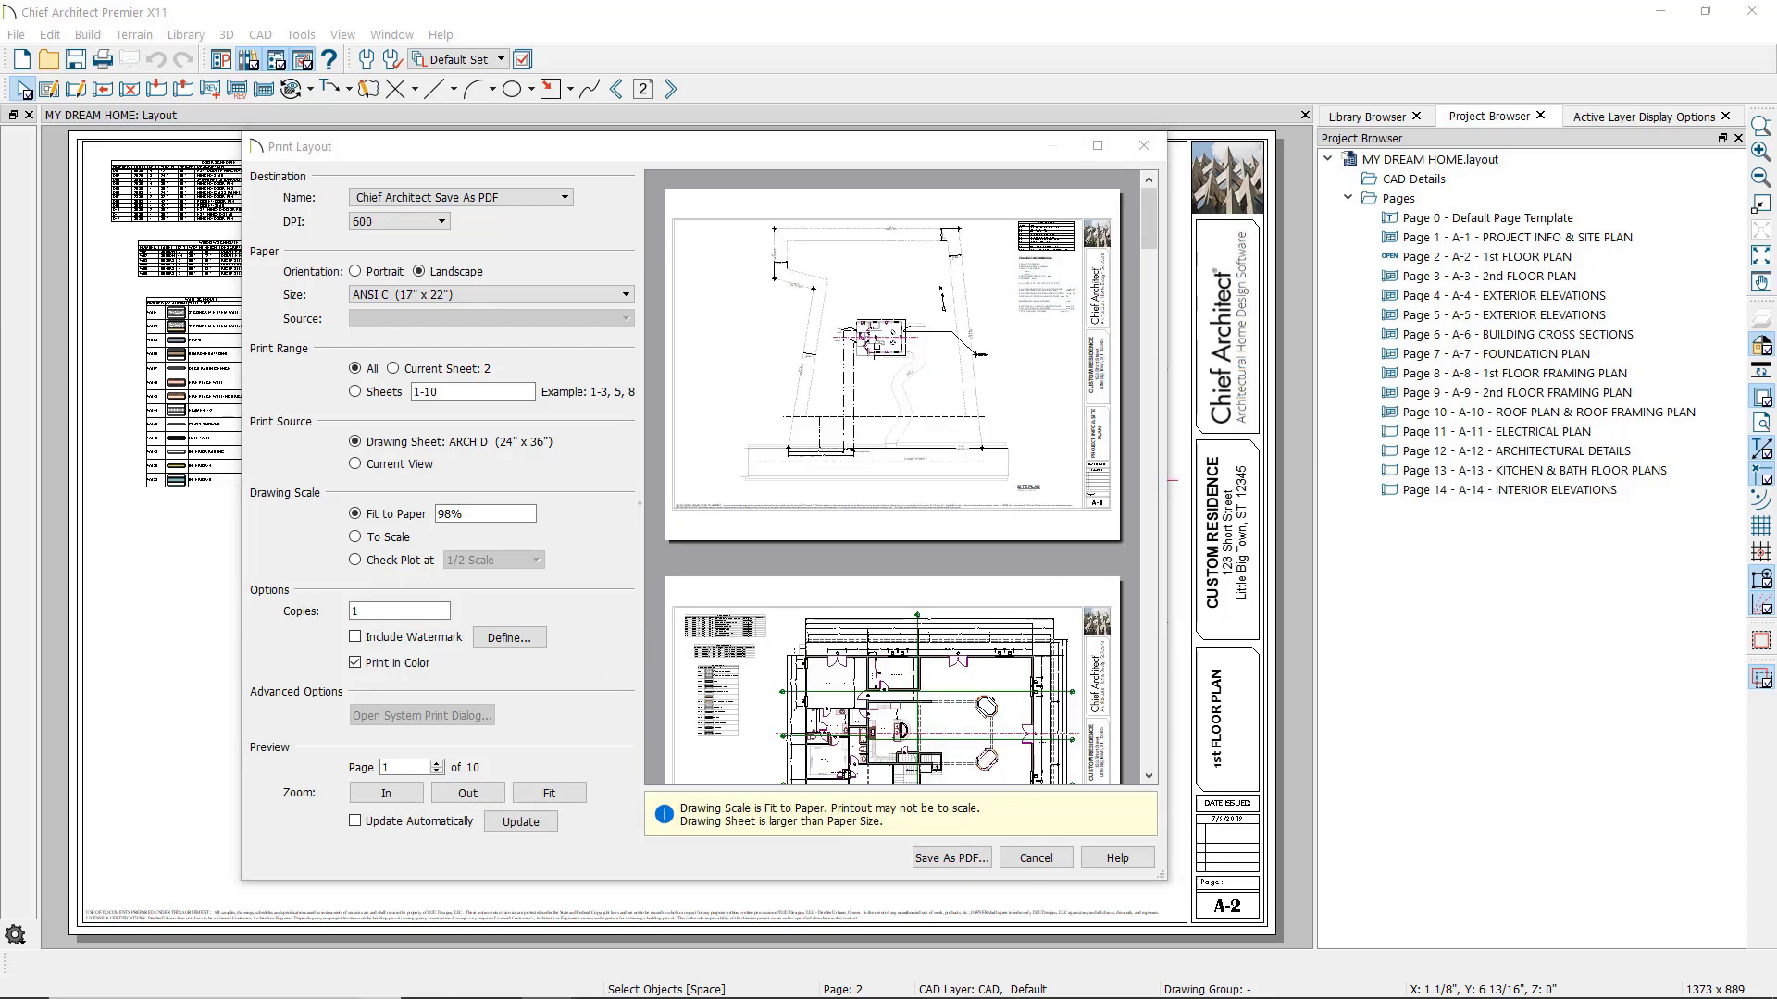
{"action": "left_click", "coordinate": [357, 821]}
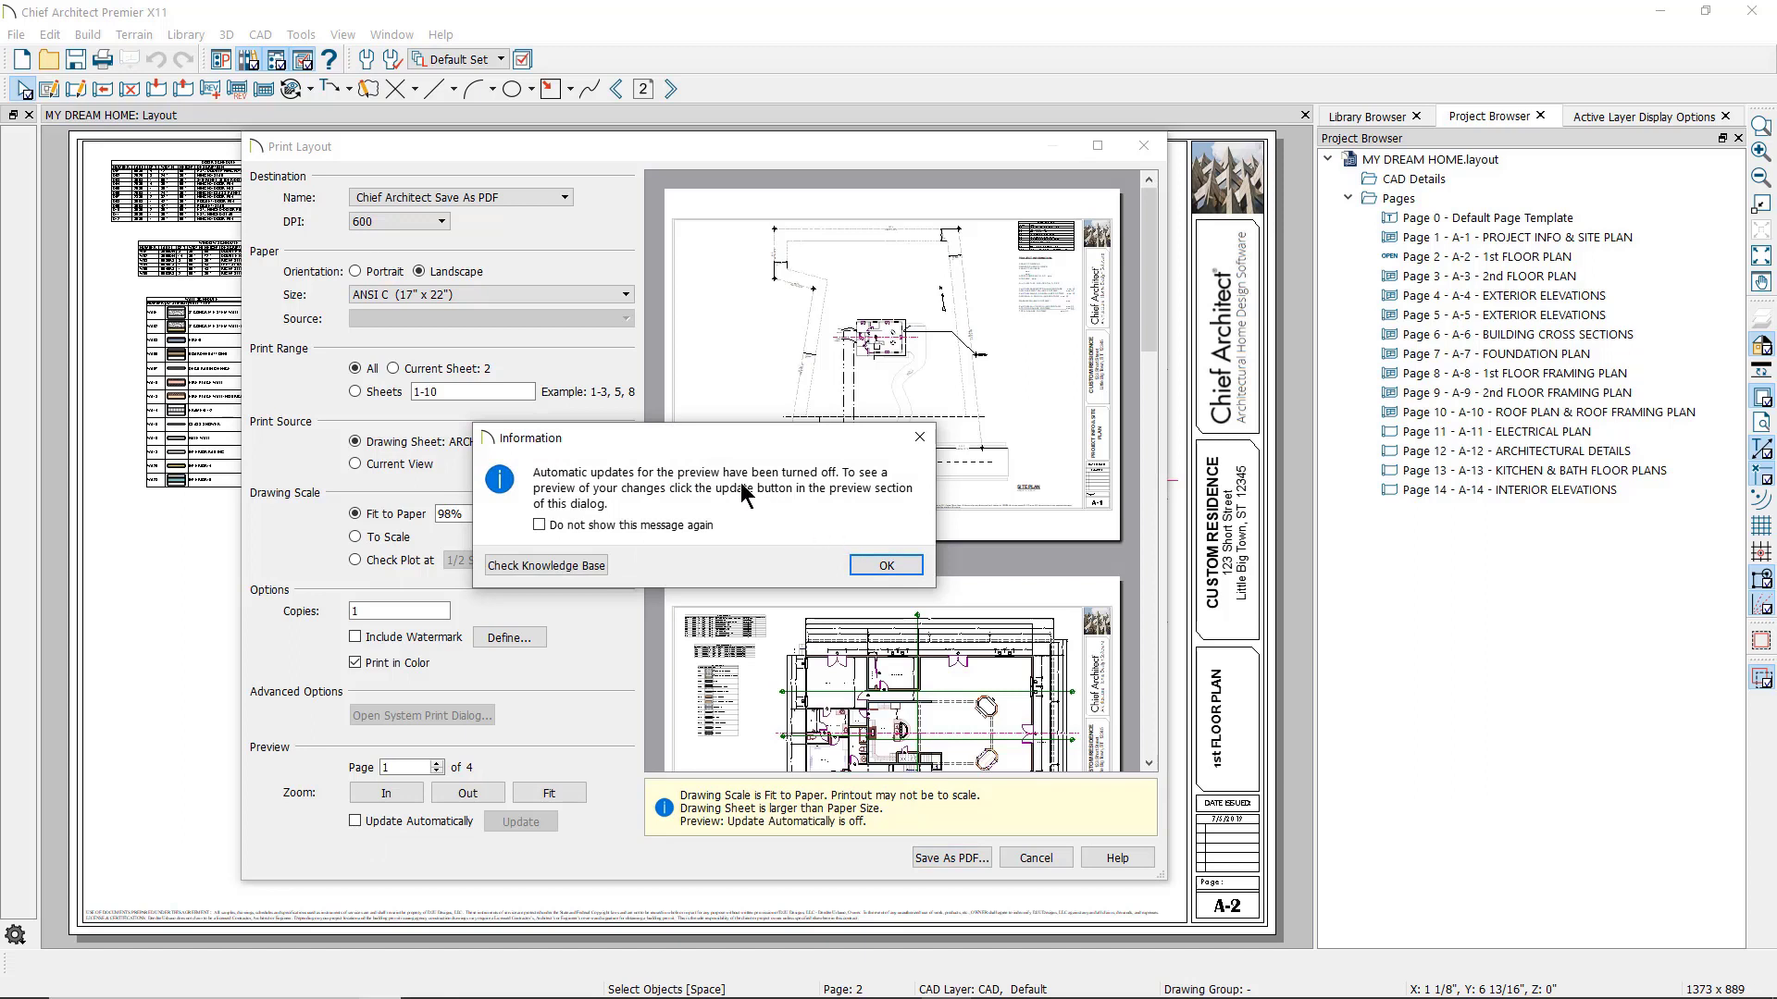
{"action": "left_click", "coordinate": [886, 566]}
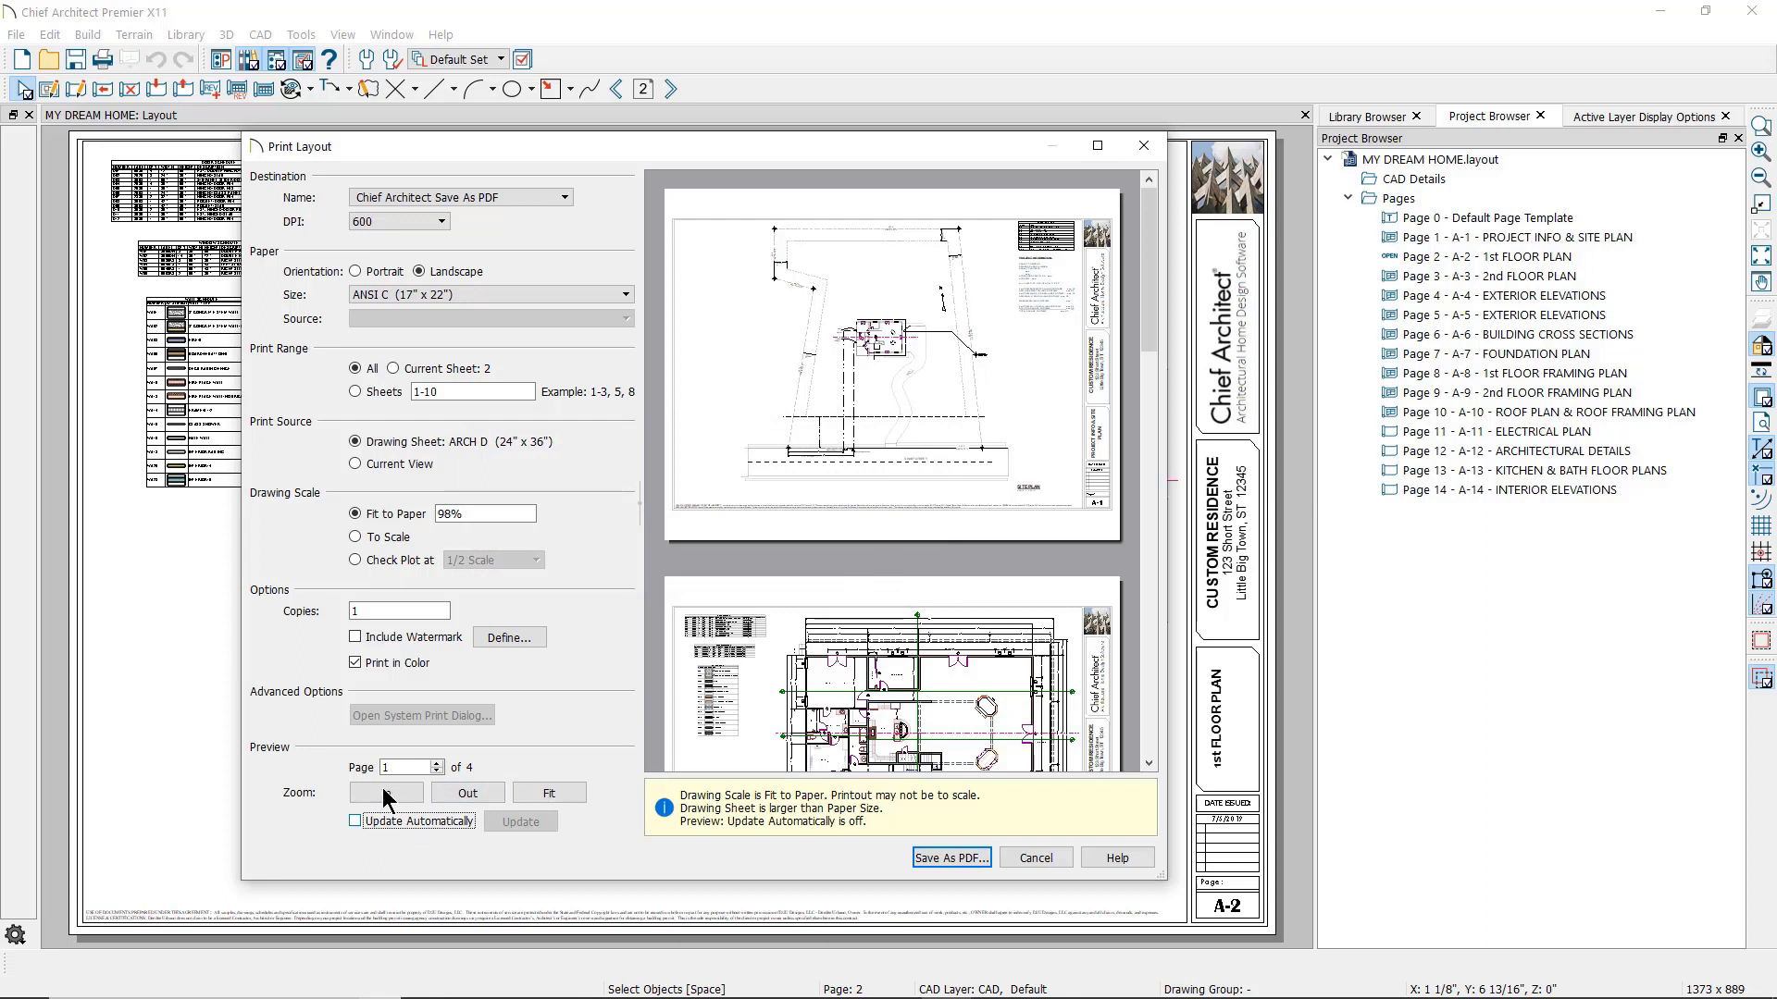
{"action": "left_click_drag", "start_coordinate": [518, 514], "coordinate": [401, 516]}
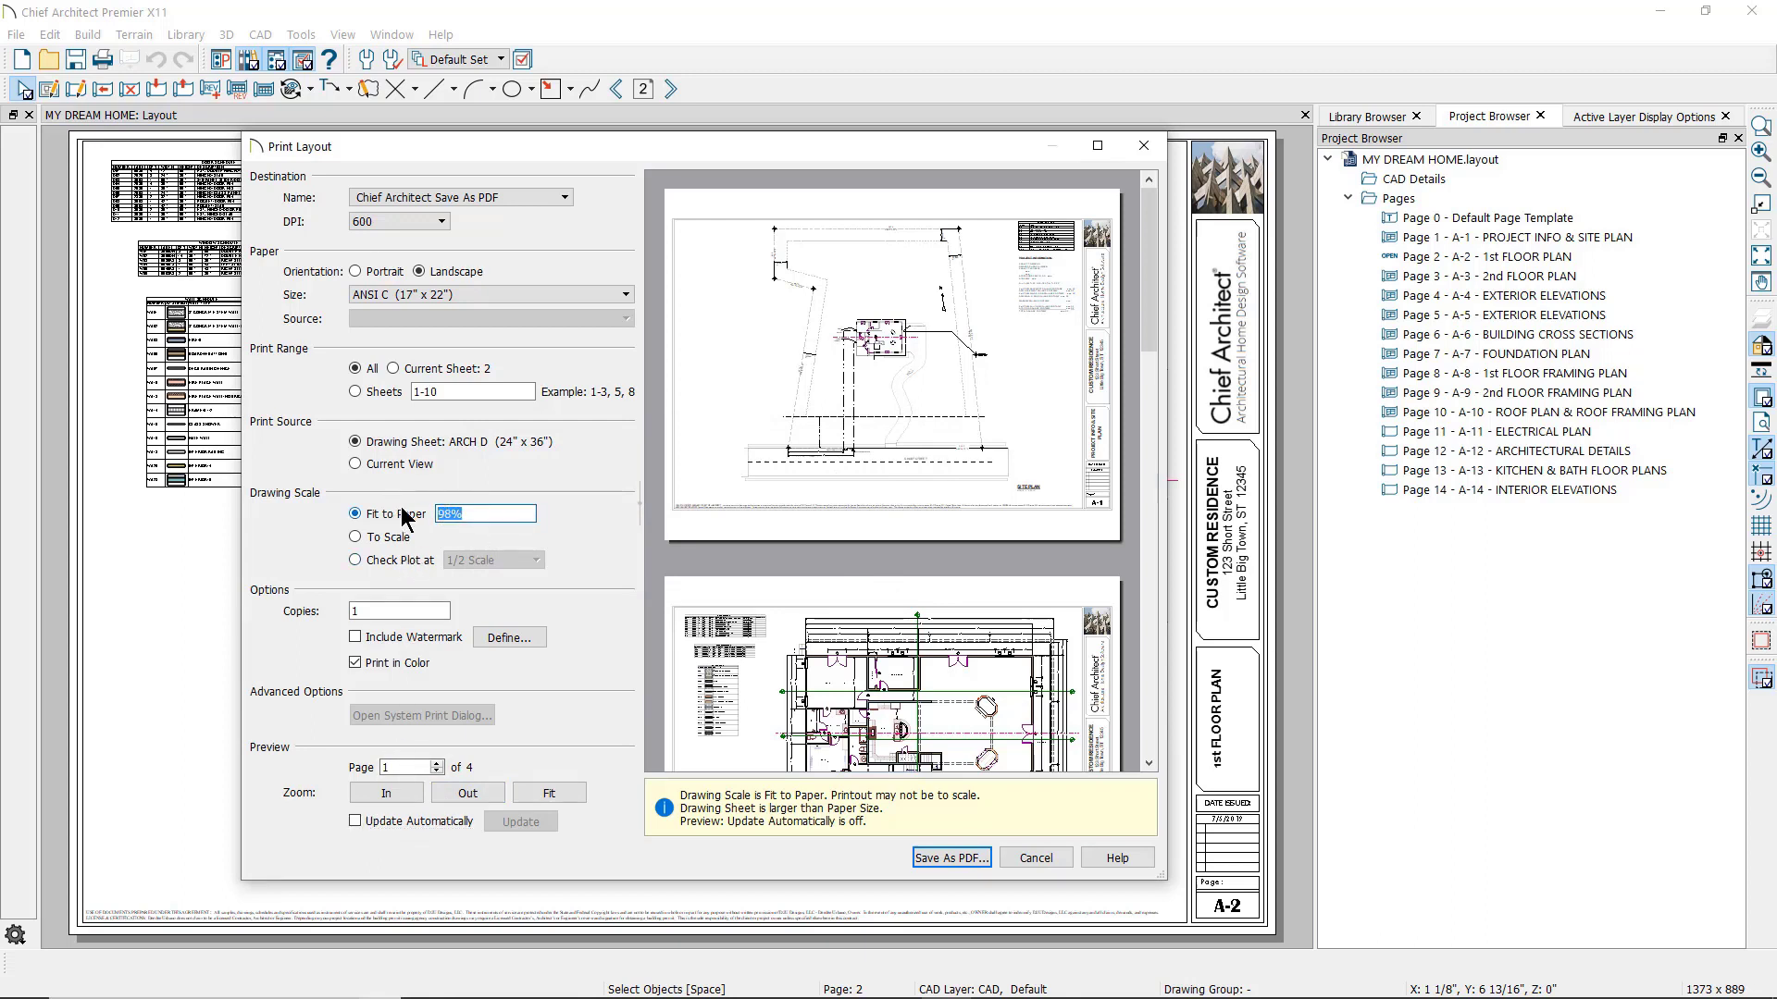
{"action": "type", "text": "96"}
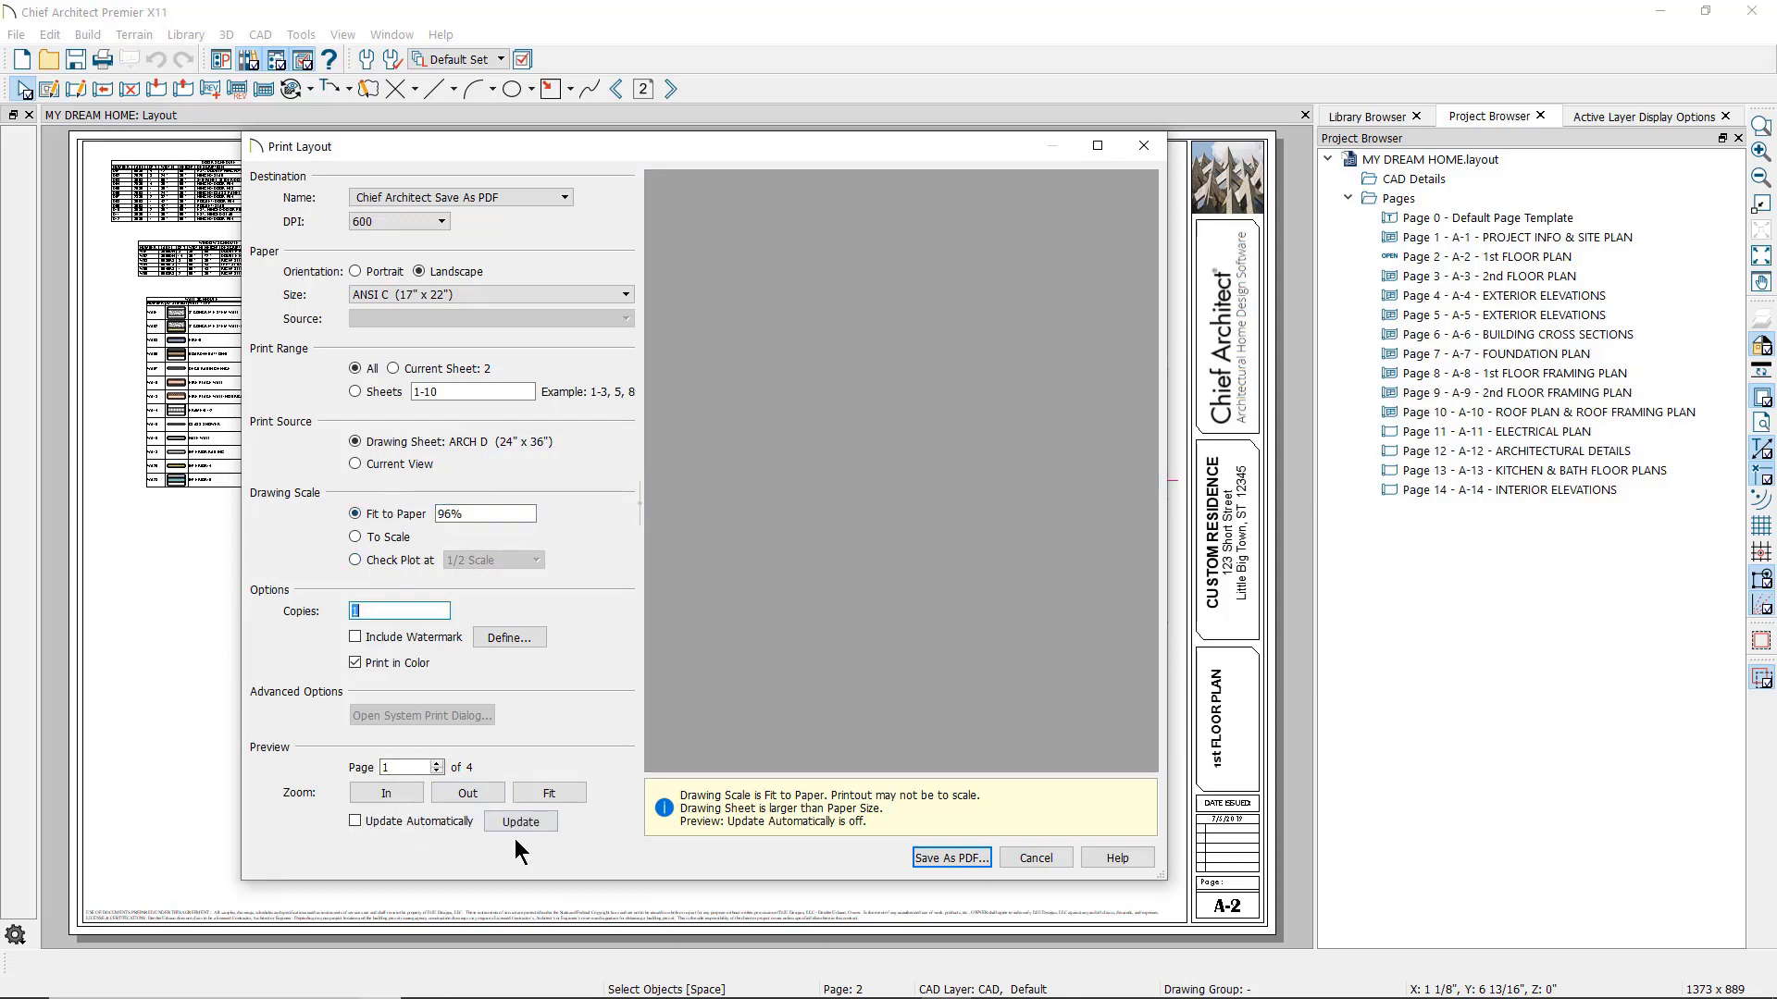
{"action": "left_click", "coordinate": [519, 819]}
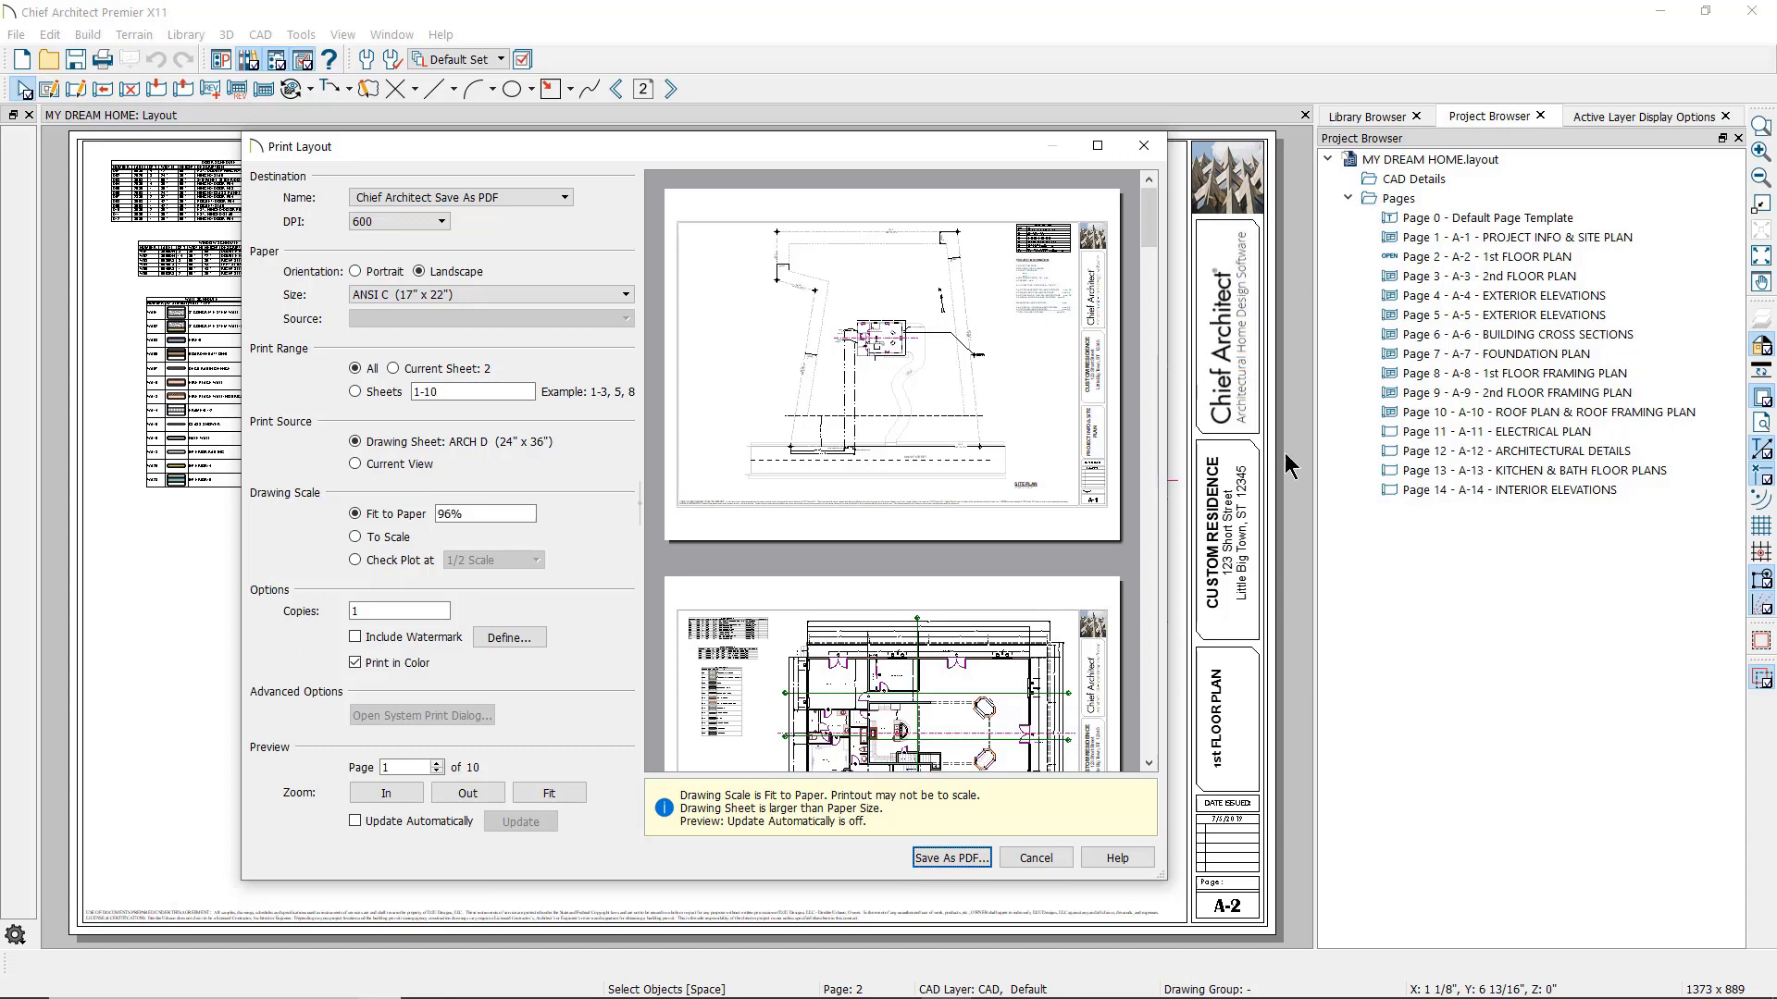
- Change the sheet range to 1-10 and set the print range back to All sheets
{"action": "left_click_drag", "start_coordinate": [457, 392], "coordinate": [405, 395]}
{"action": "type", "text": "0"}
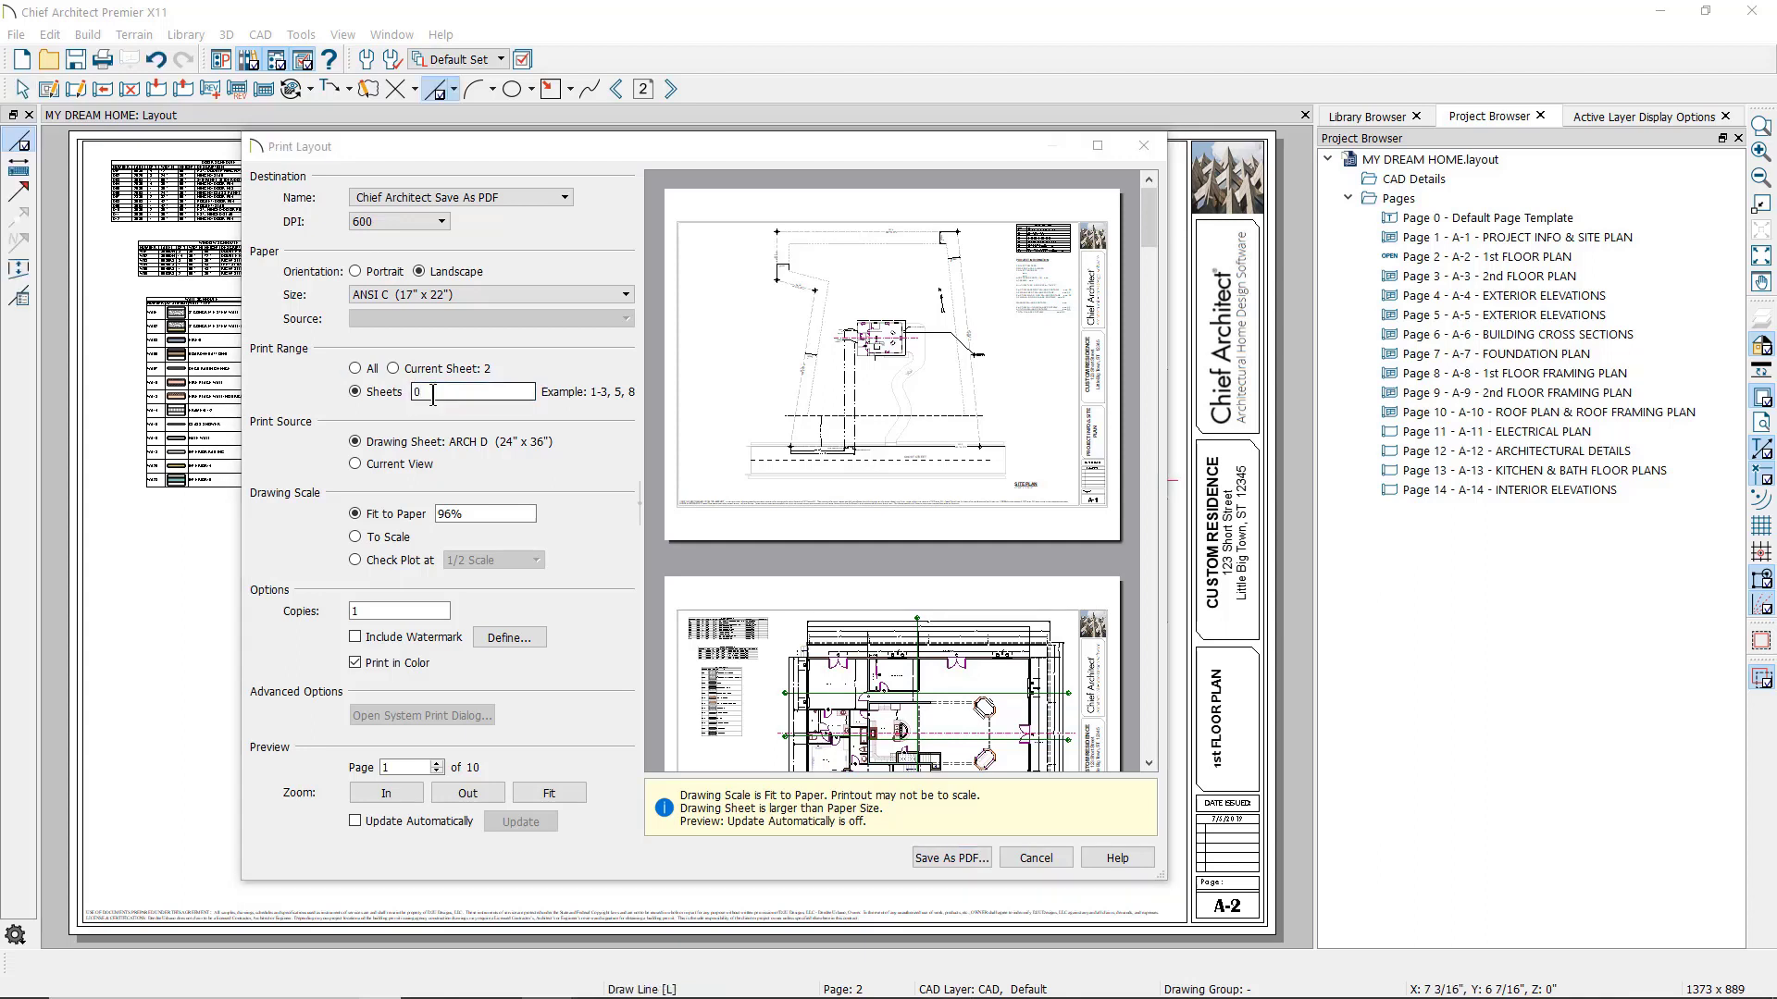
{"action": "left_click", "coordinate": [356, 368]}
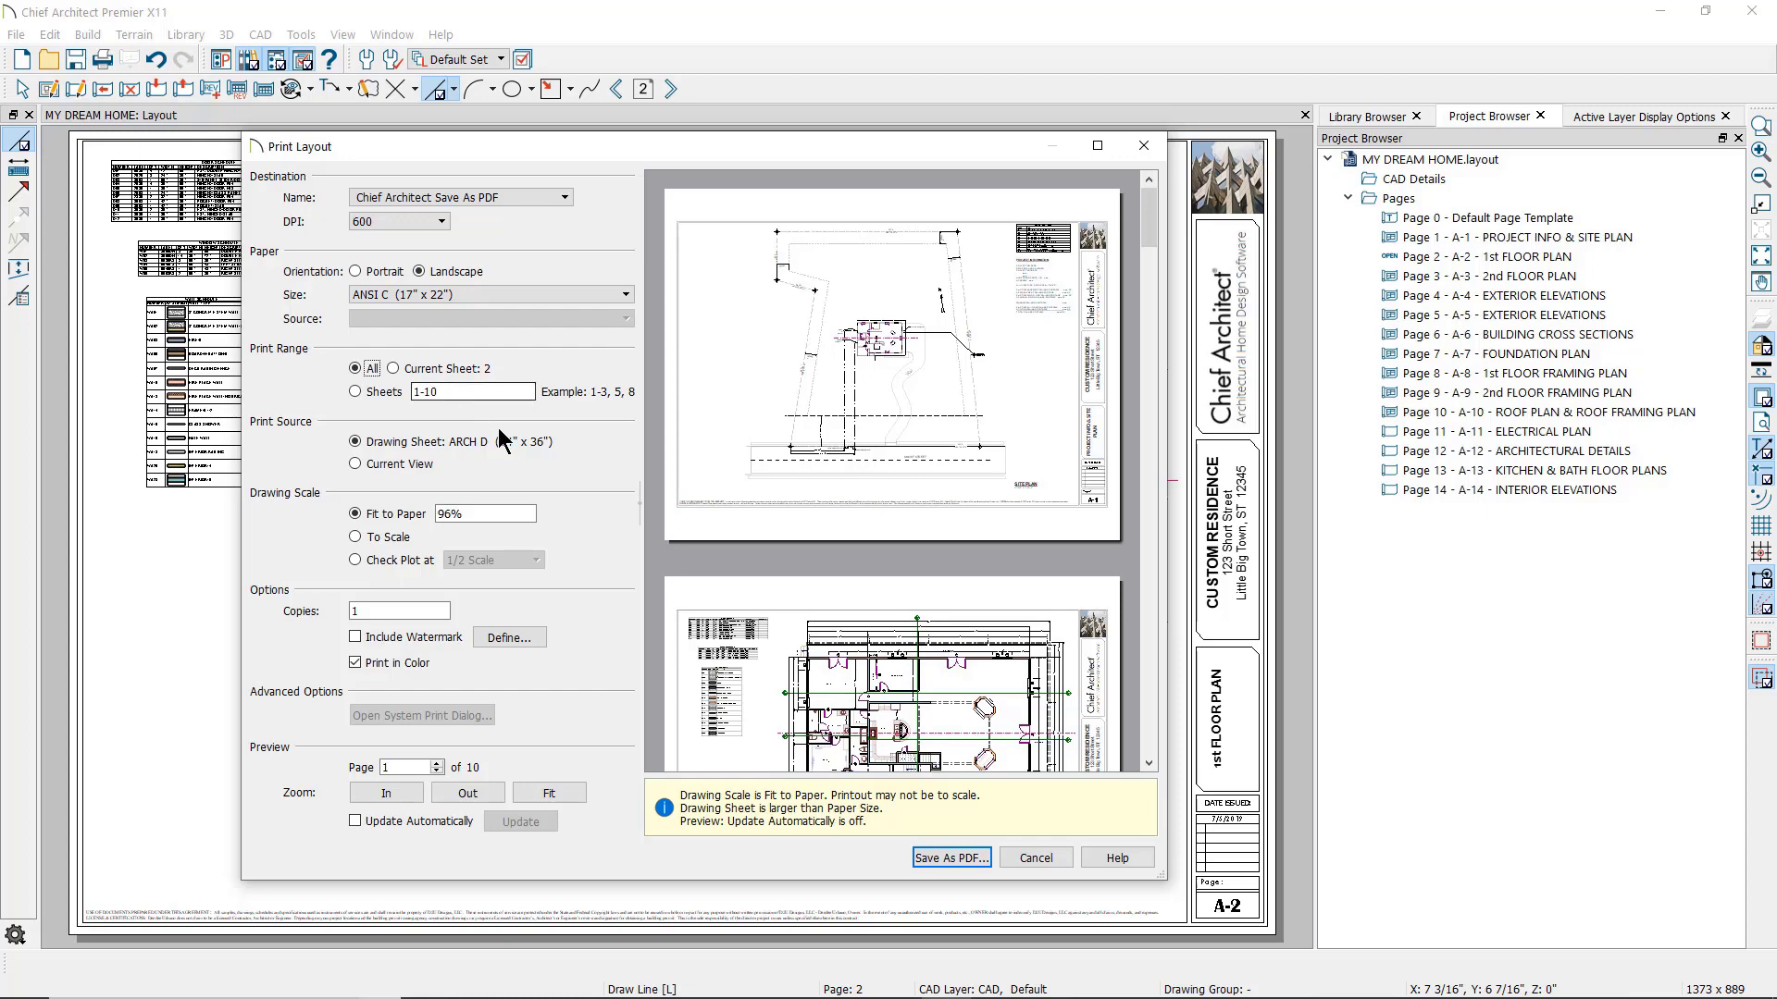
- Close print settings, jump to layout page 12, draw a diagonal line, and reopen Print Layout
{"action": "left_click", "coordinate": [1032, 860]}
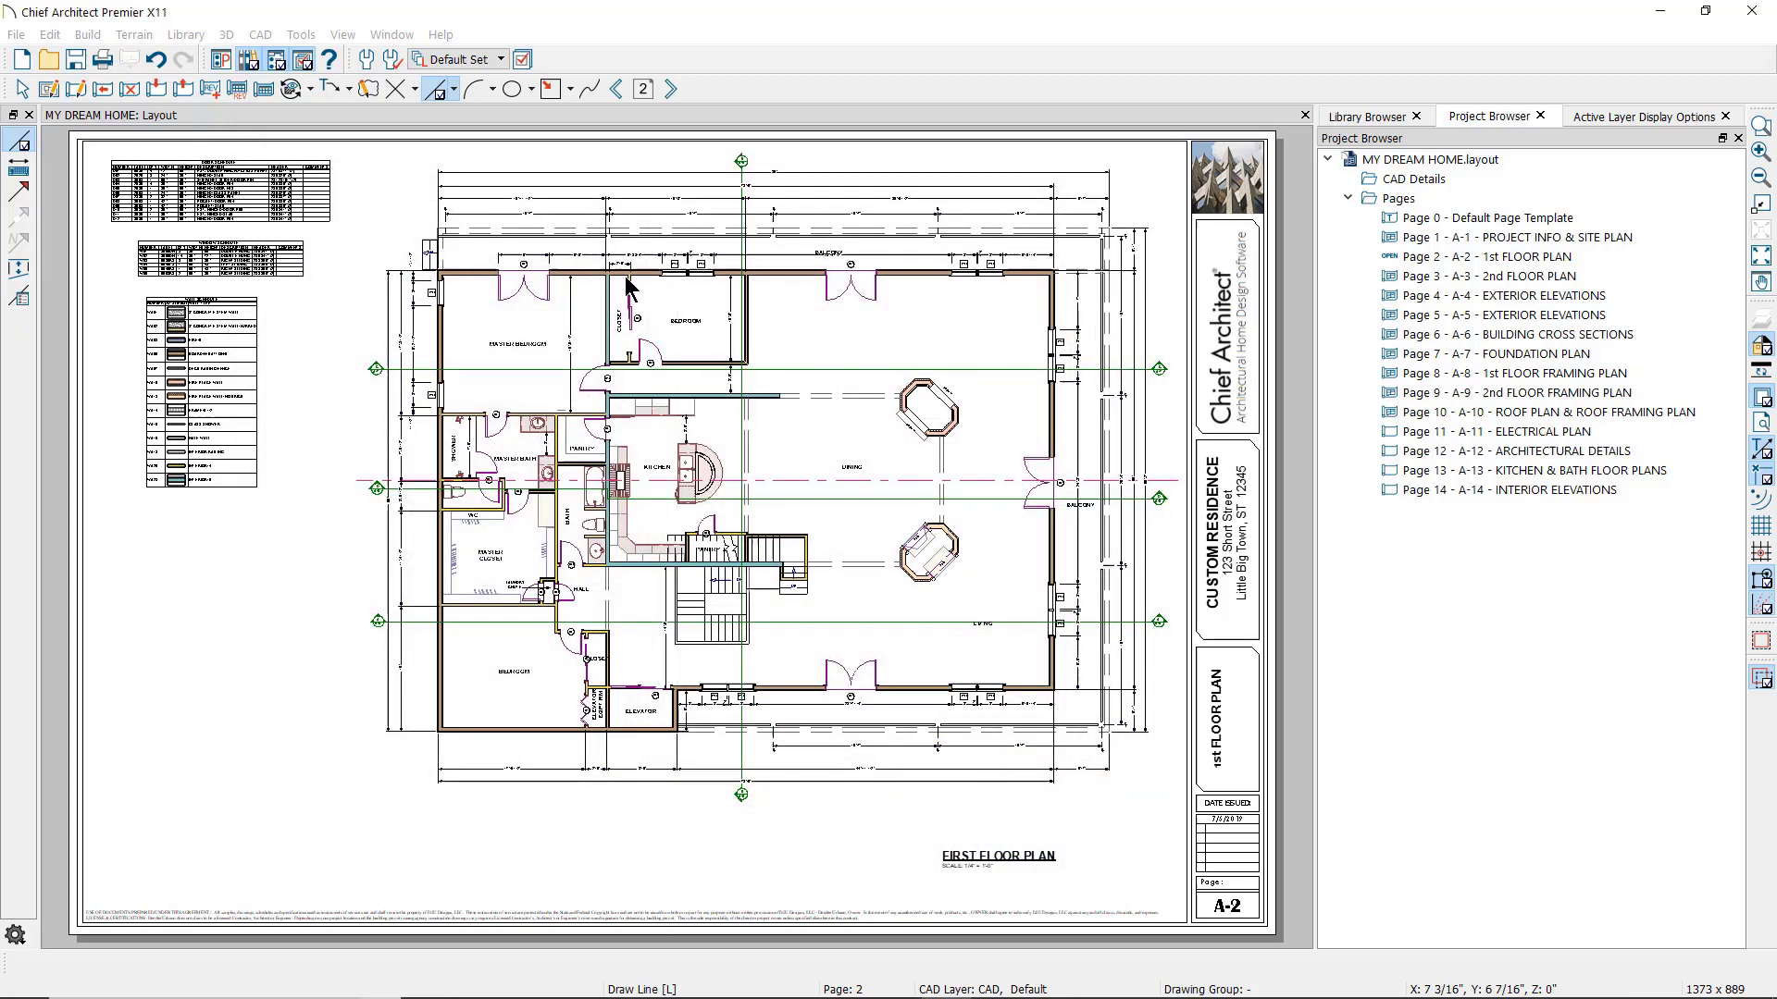
{"action": "left_click", "coordinate": [643, 89]}
{"action": "type", "text": "1"}
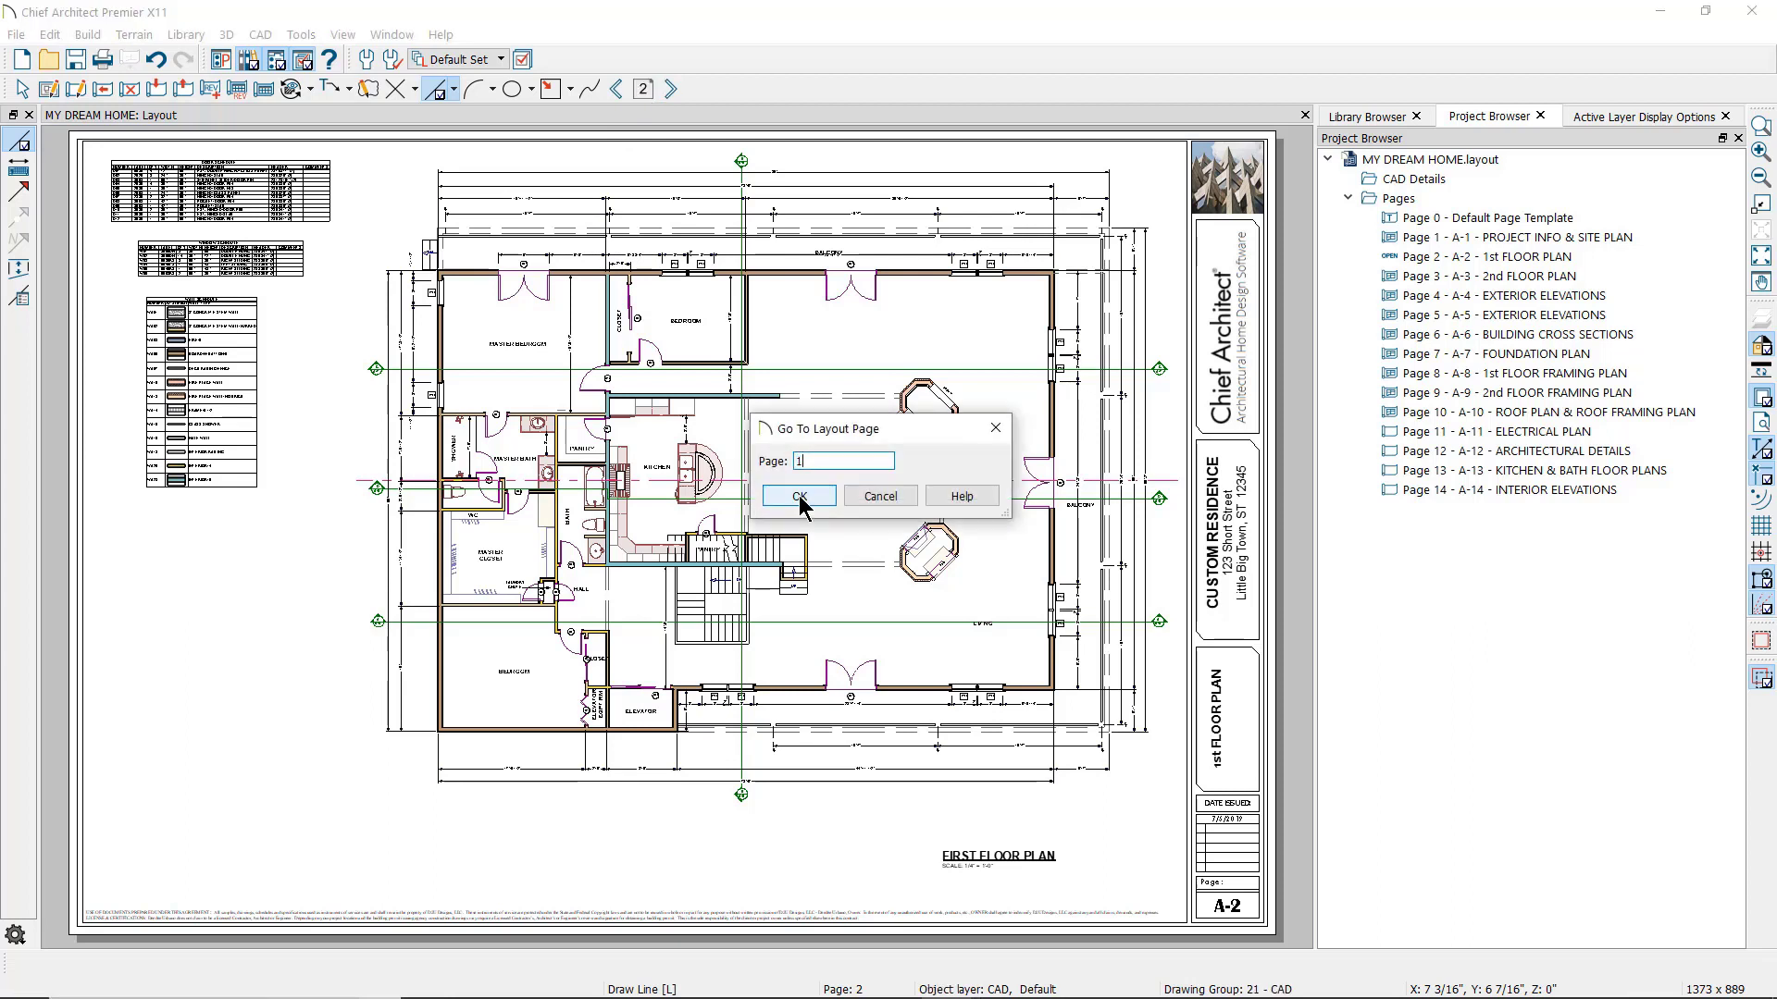
{"action": "type", "text": "2"}
{"action": "left_click", "coordinate": [799, 497]}
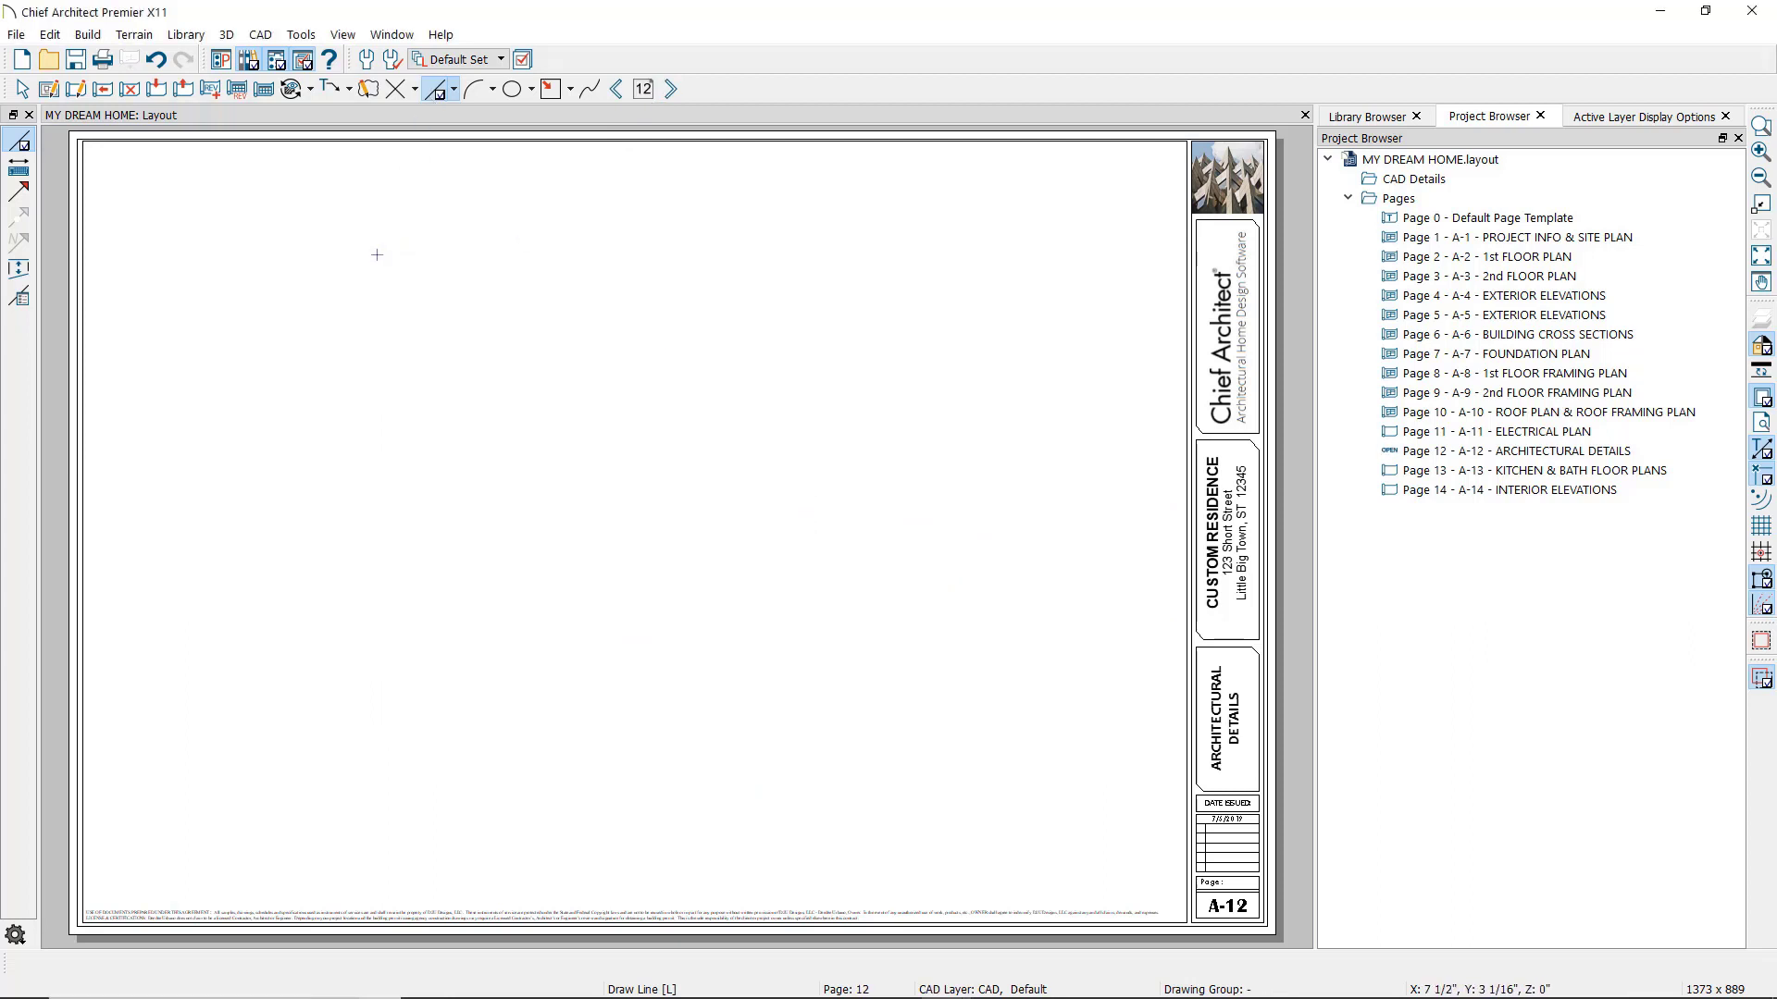
{"action": "left_click_drag", "start_coordinate": [376, 254], "coordinate": [627, 469]}
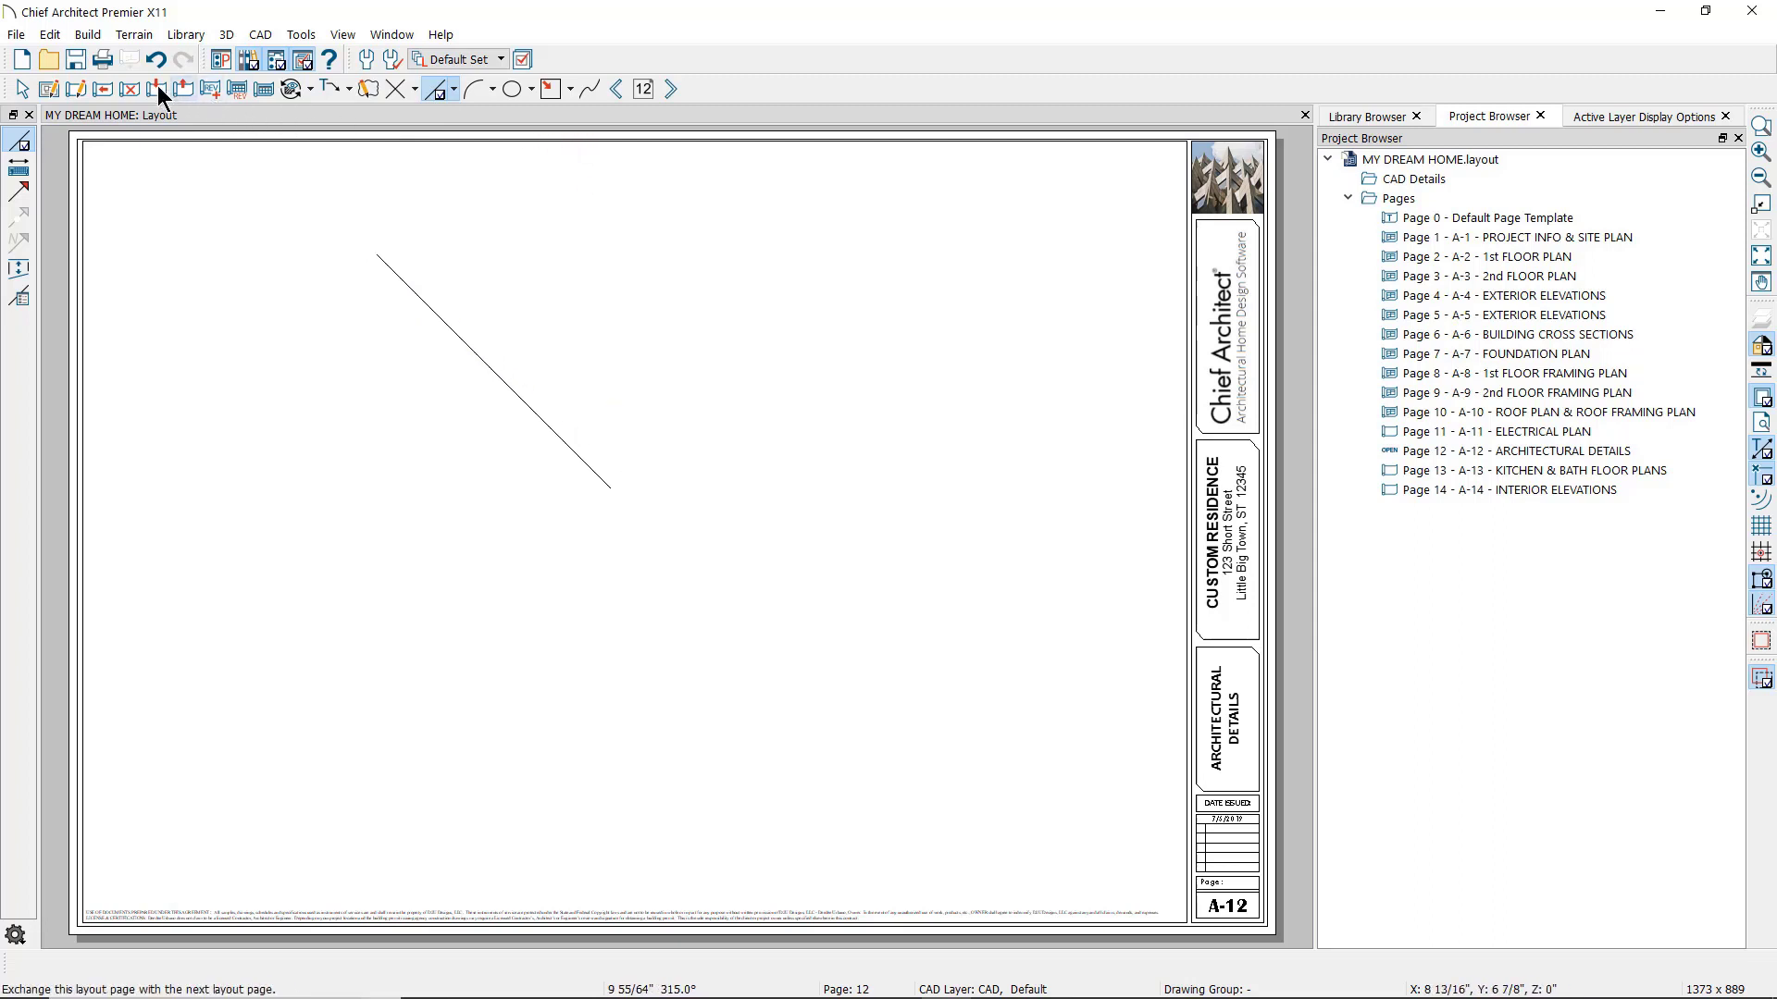
{"action": "left_click", "coordinate": [102, 59]}
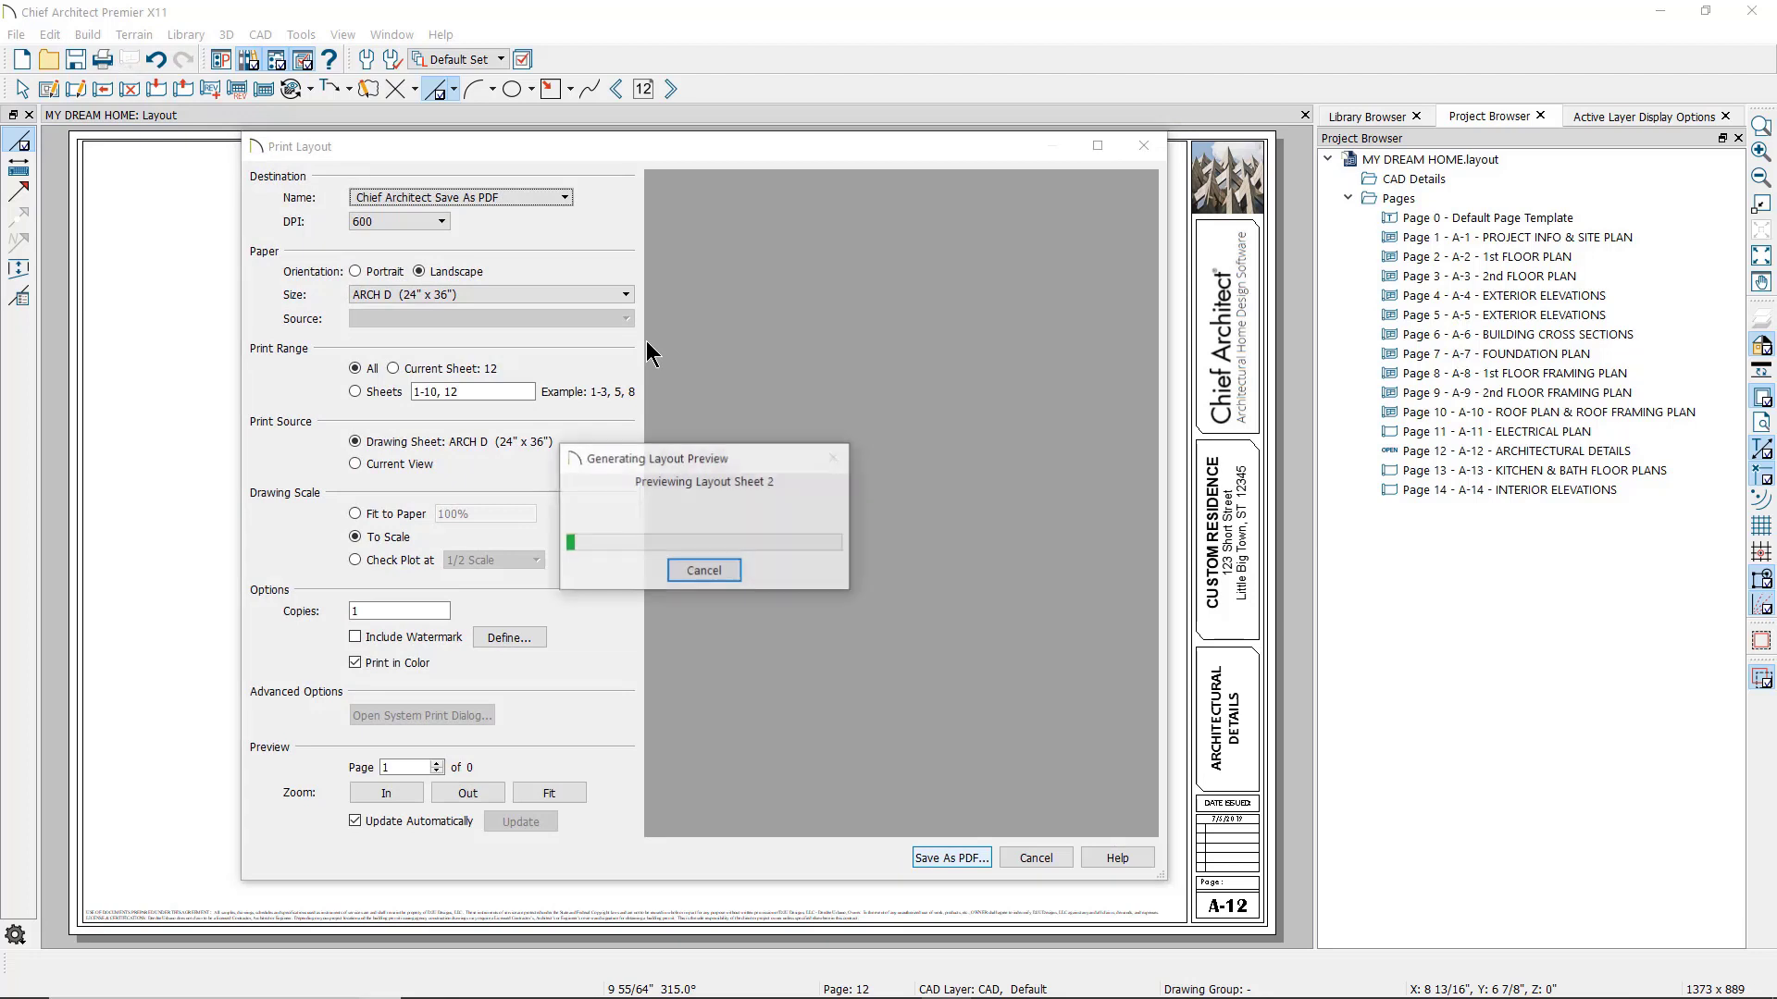
- Set the sheet range to print only sheets 1-4
{"action": "left_click", "coordinate": [512, 392]}
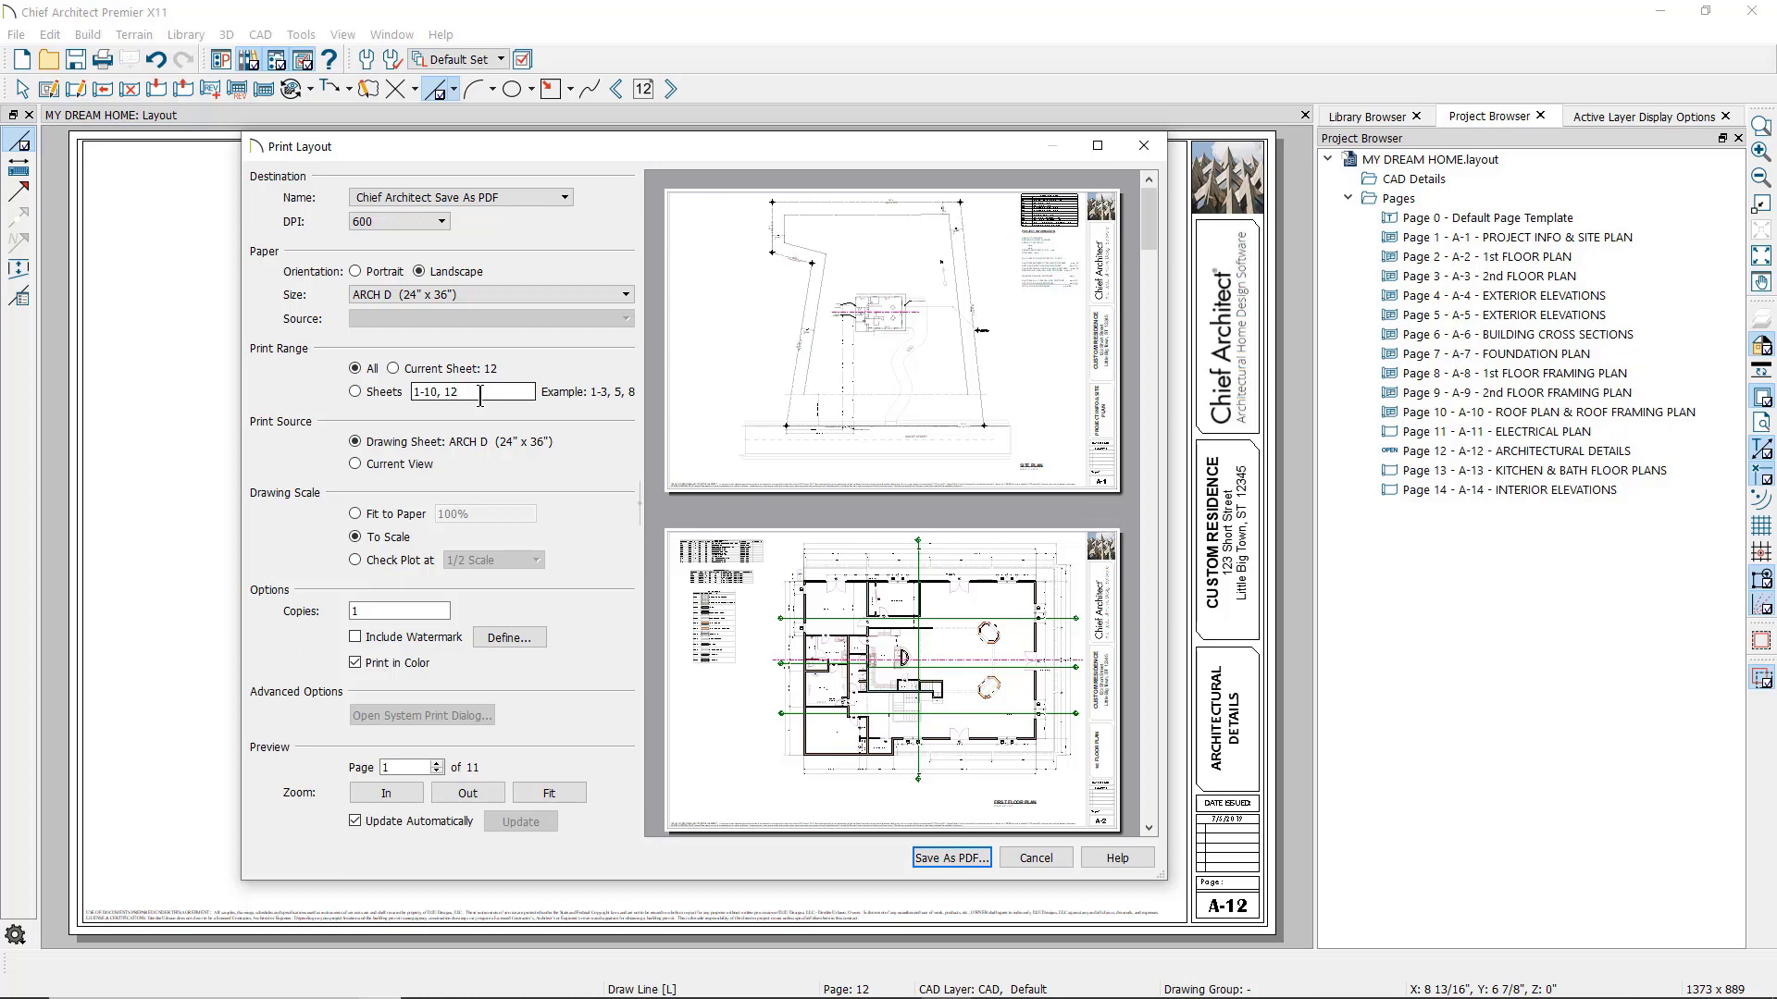
{"action": "left_click_drag", "start_coordinate": [482, 395], "coordinate": [412, 394]}
{"action": "type", "text": "2"}
{"action": "type", "text": ",4,7"}
{"action": "left_click", "coordinate": [376, 391]}
{"action": "type", "text": "1-4"}
- Set copies to 2, scroll through the 8-page preview, and turn off automatic updating
{"action": "double_click", "coordinate": [415, 611]}
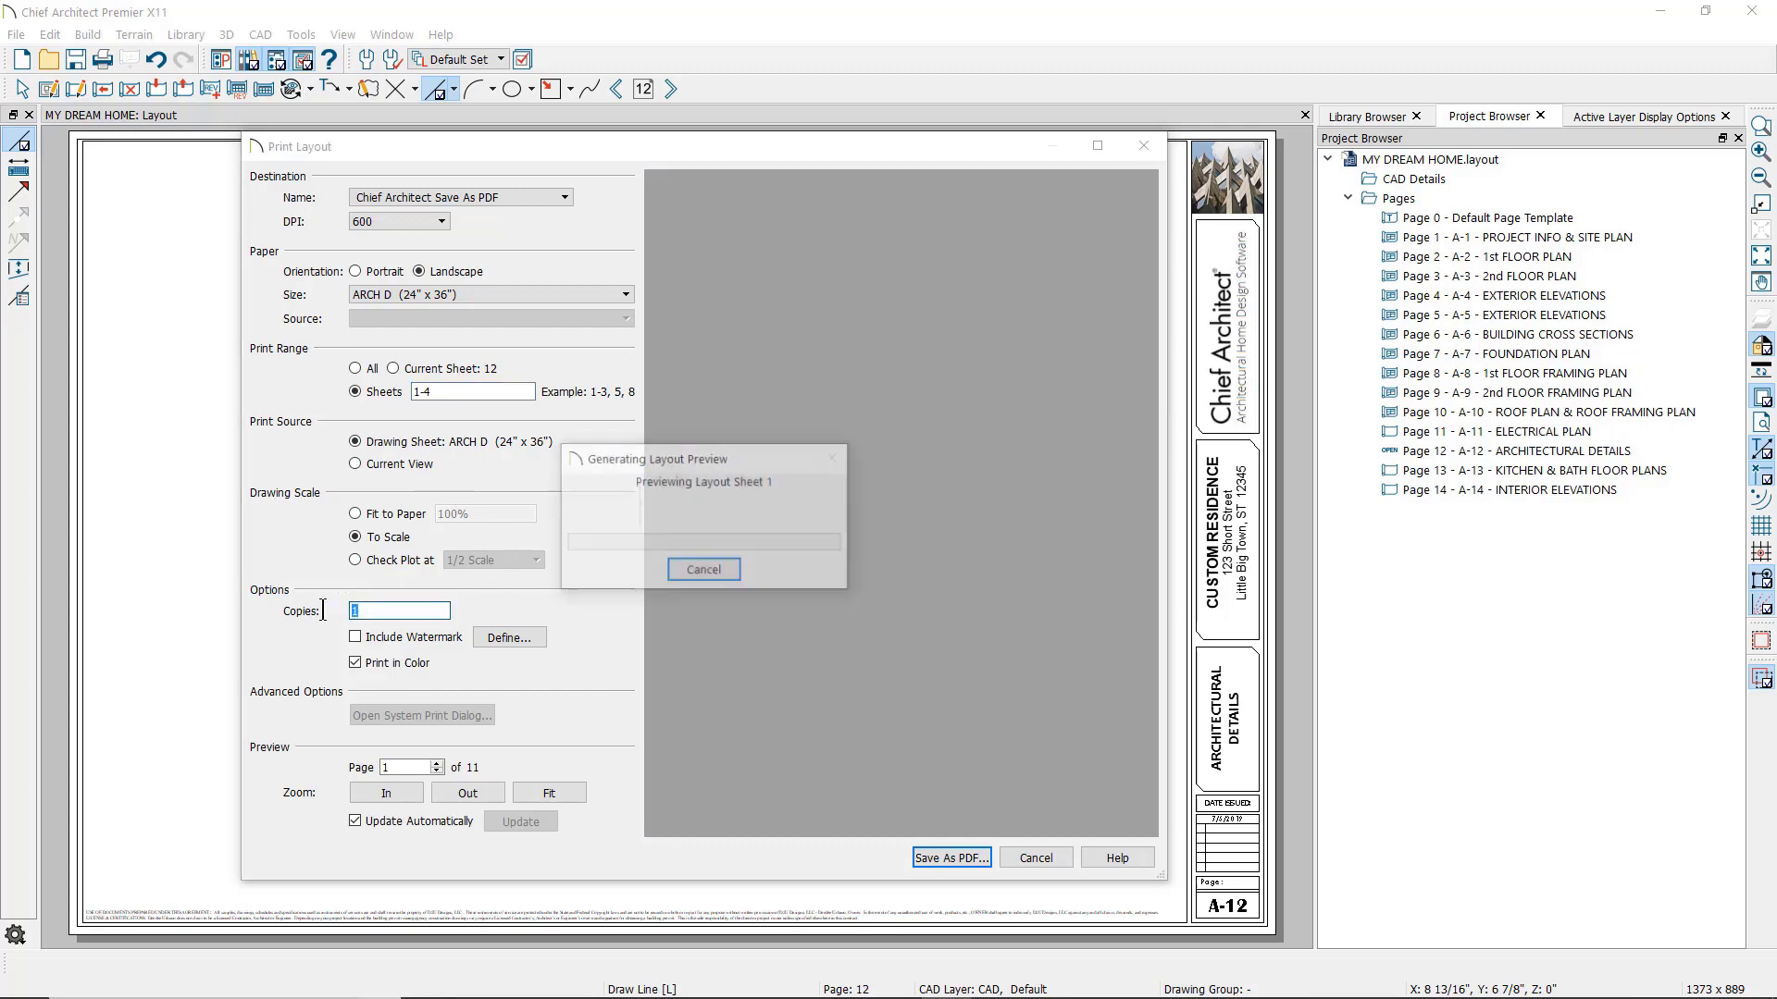
{"action": "type", "text": "2"}
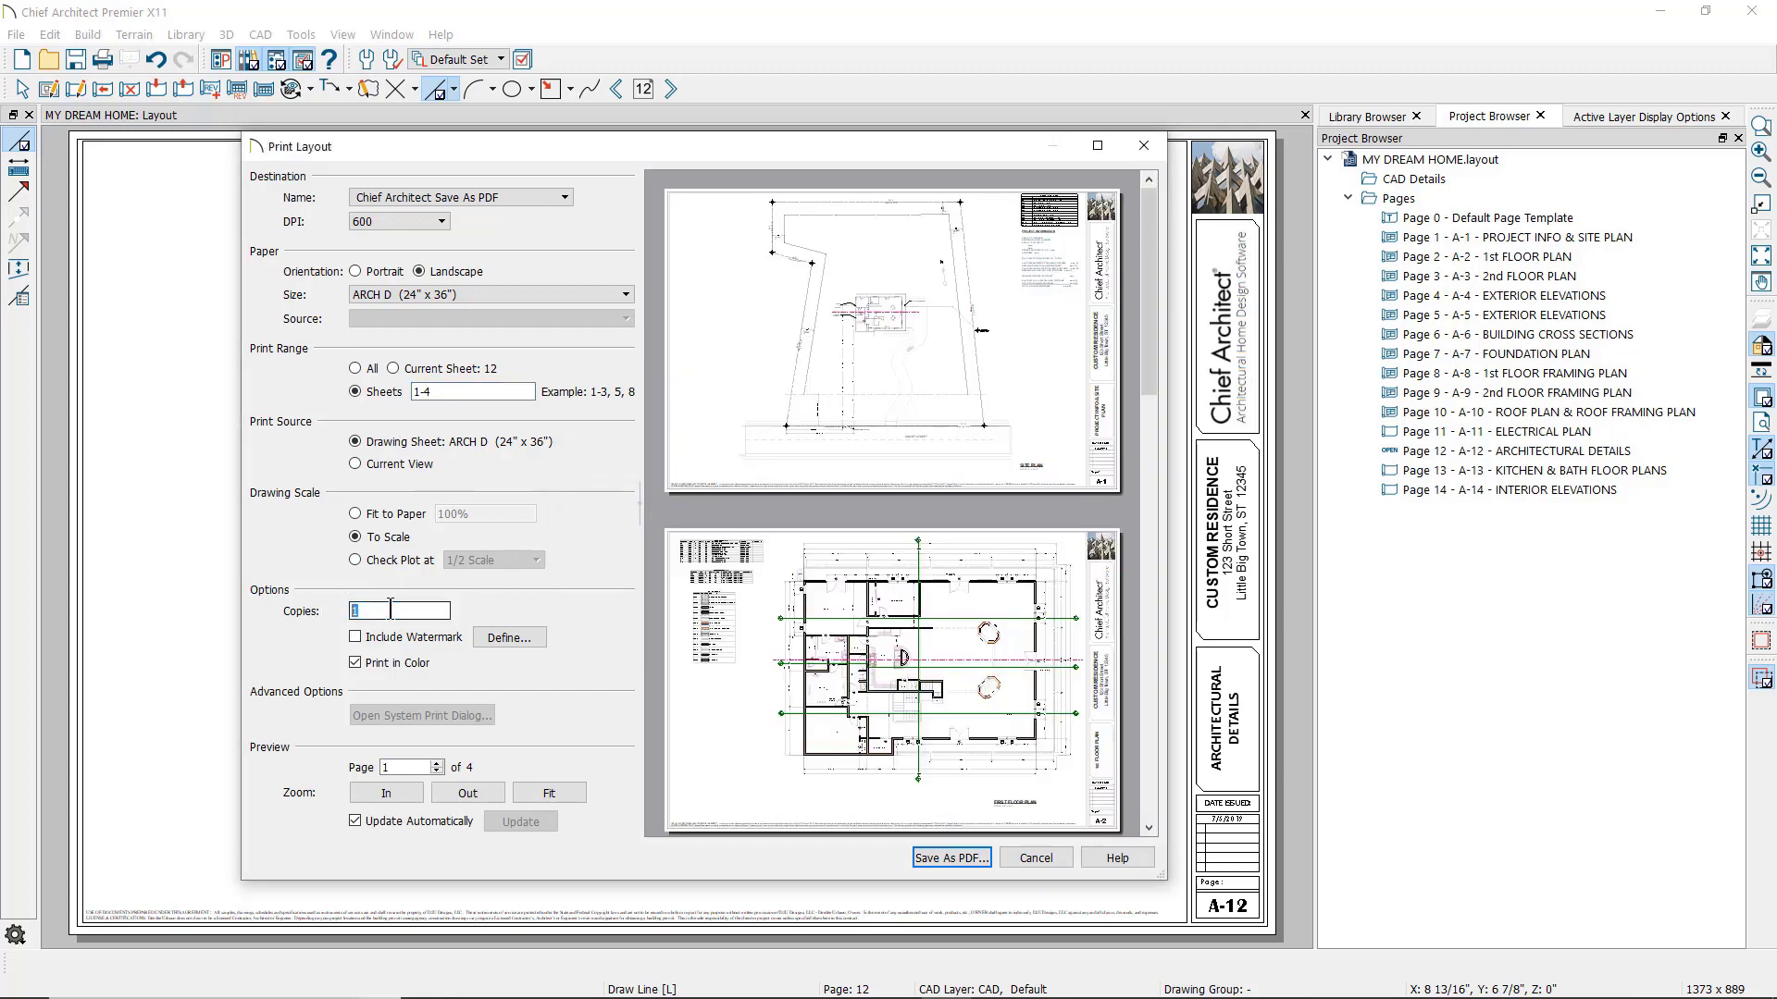
{"action": "key", "text": "Tab"}
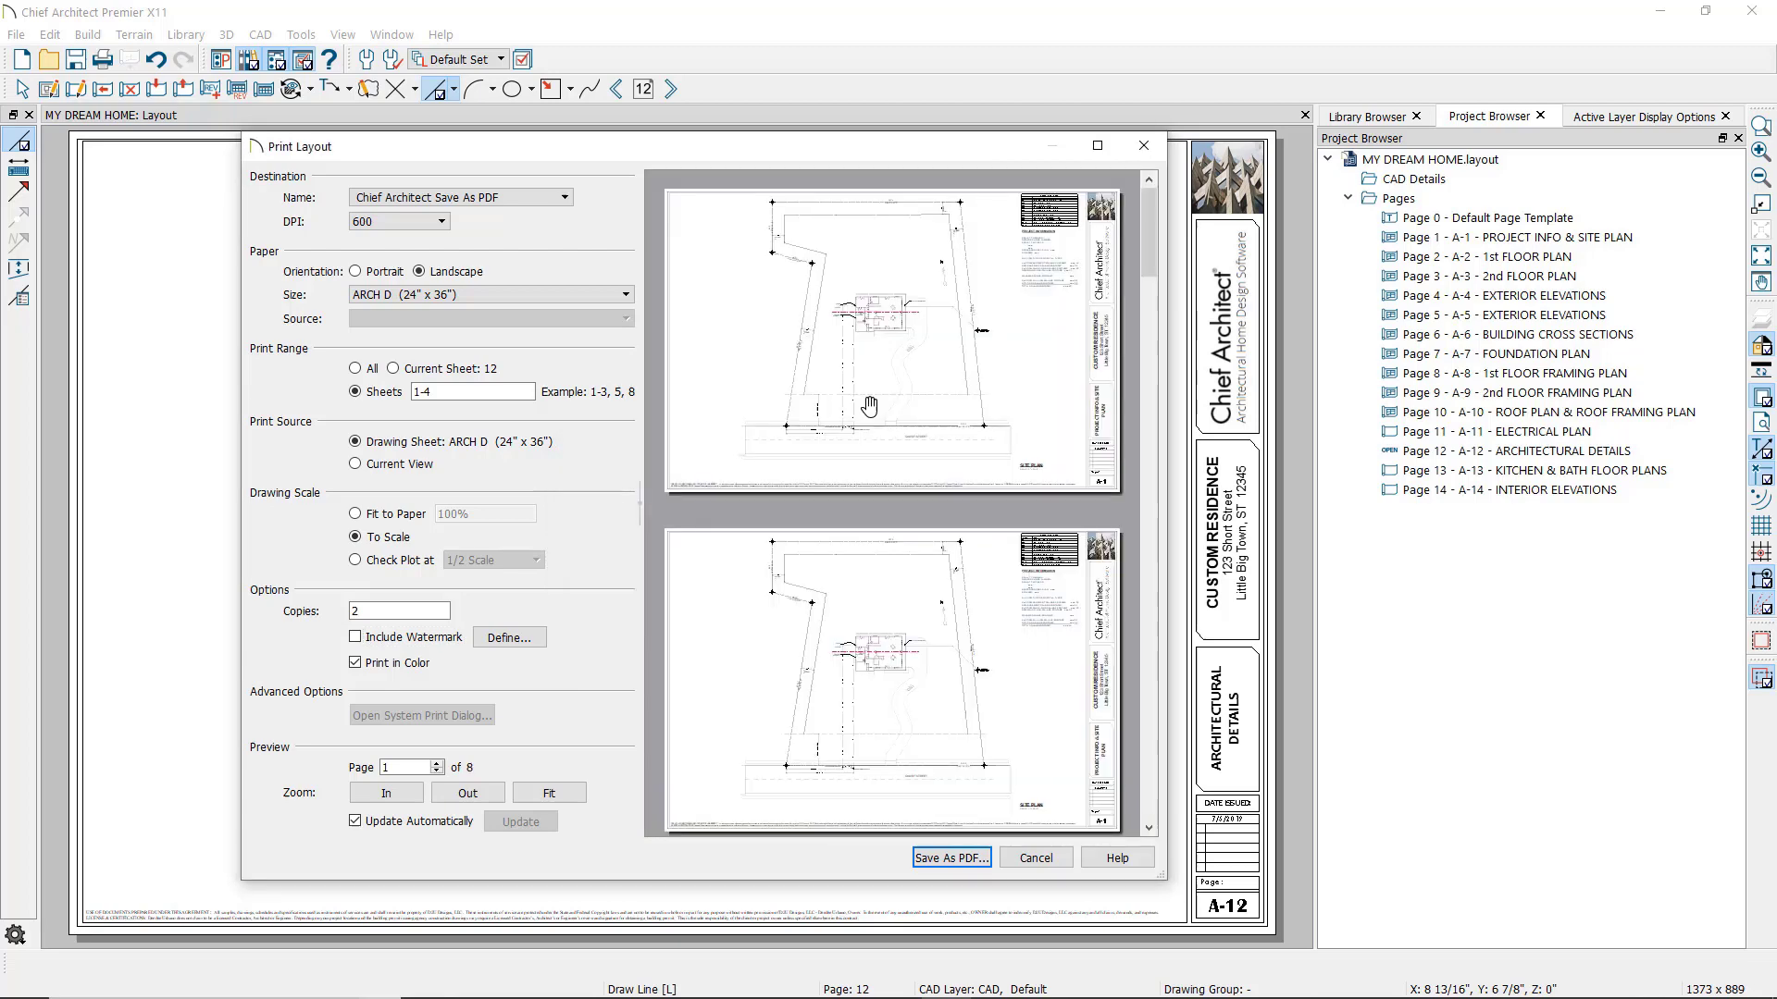
{"action": "scroll", "coordinate": [907, 425], "scroll_direction": "down", "scroll_amount": 2}
{"action": "scroll", "coordinate": [916, 463], "scroll_direction": "down", "scroll_amount": 1}
{"action": "scroll", "coordinate": [933, 520], "scroll_direction": "down", "scroll_amount": 1}
{"action": "scroll", "coordinate": [933, 520], "scroll_direction": "down", "scroll_amount": 2}
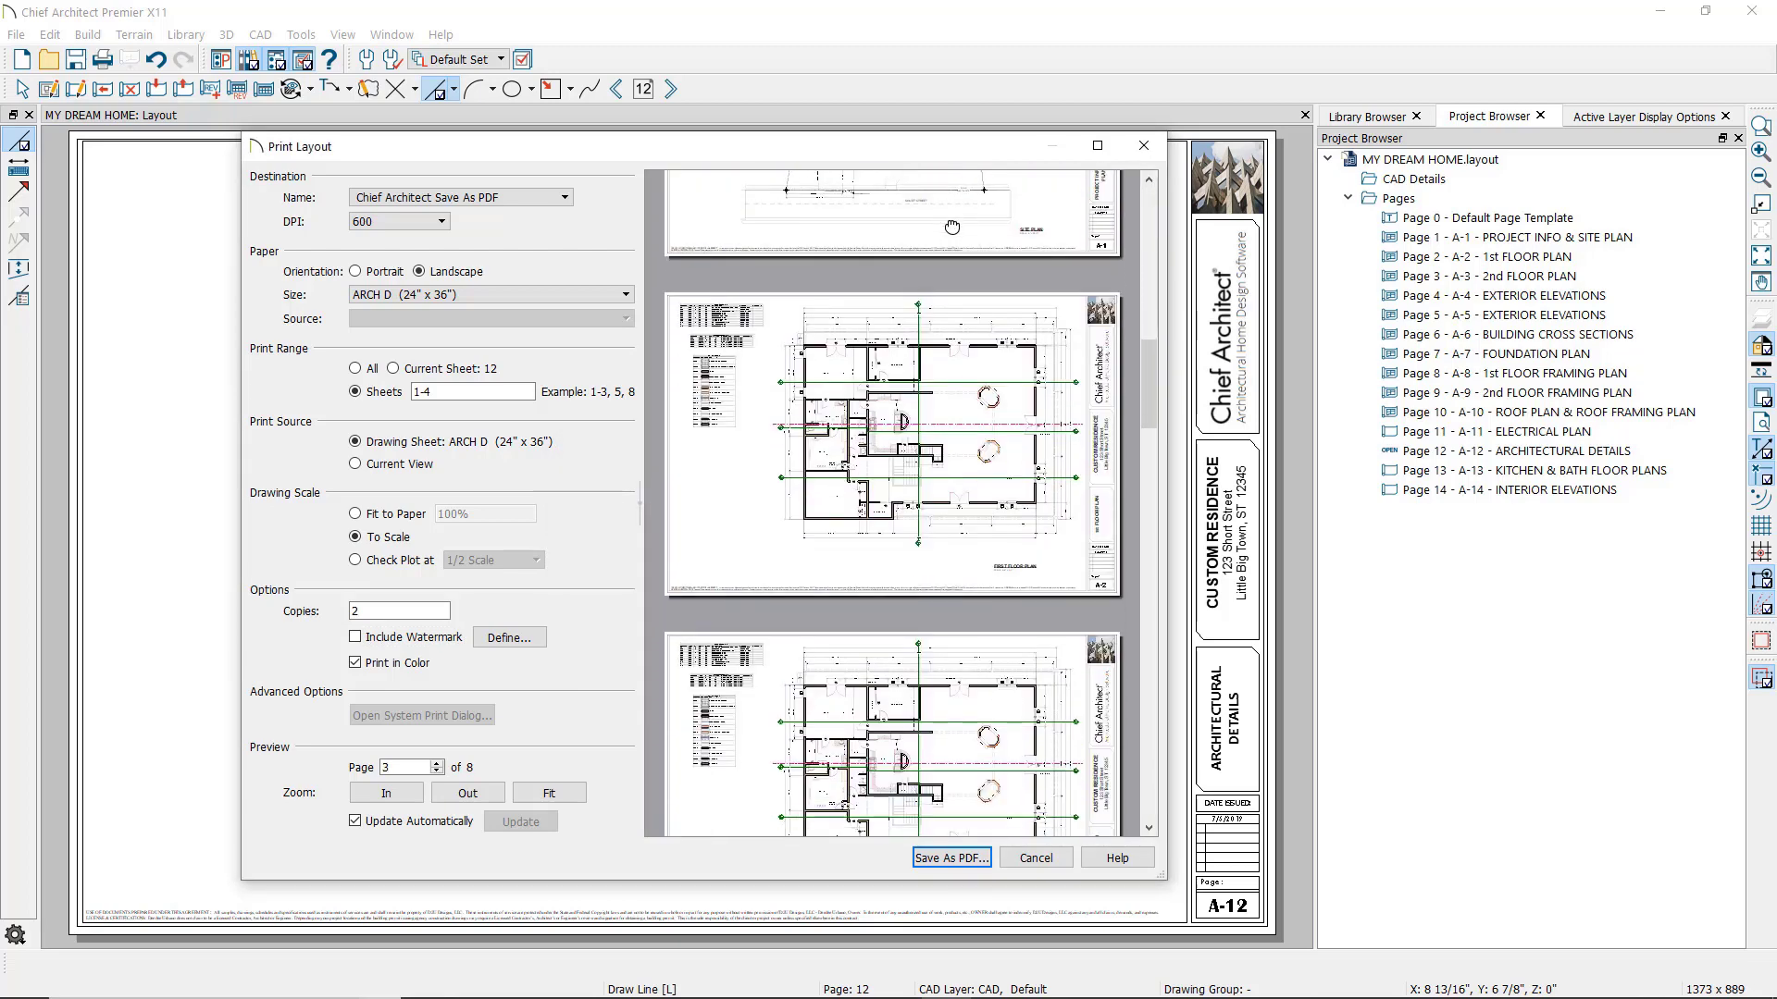
{"action": "scroll", "coordinate": [953, 490], "scroll_direction": "down", "scroll_amount": 1}
{"action": "scroll", "coordinate": [987, 622], "scroll_direction": "down", "scroll_amount": 1}
{"action": "scroll", "coordinate": [987, 621], "scroll_direction": "down", "scroll_amount": 2}
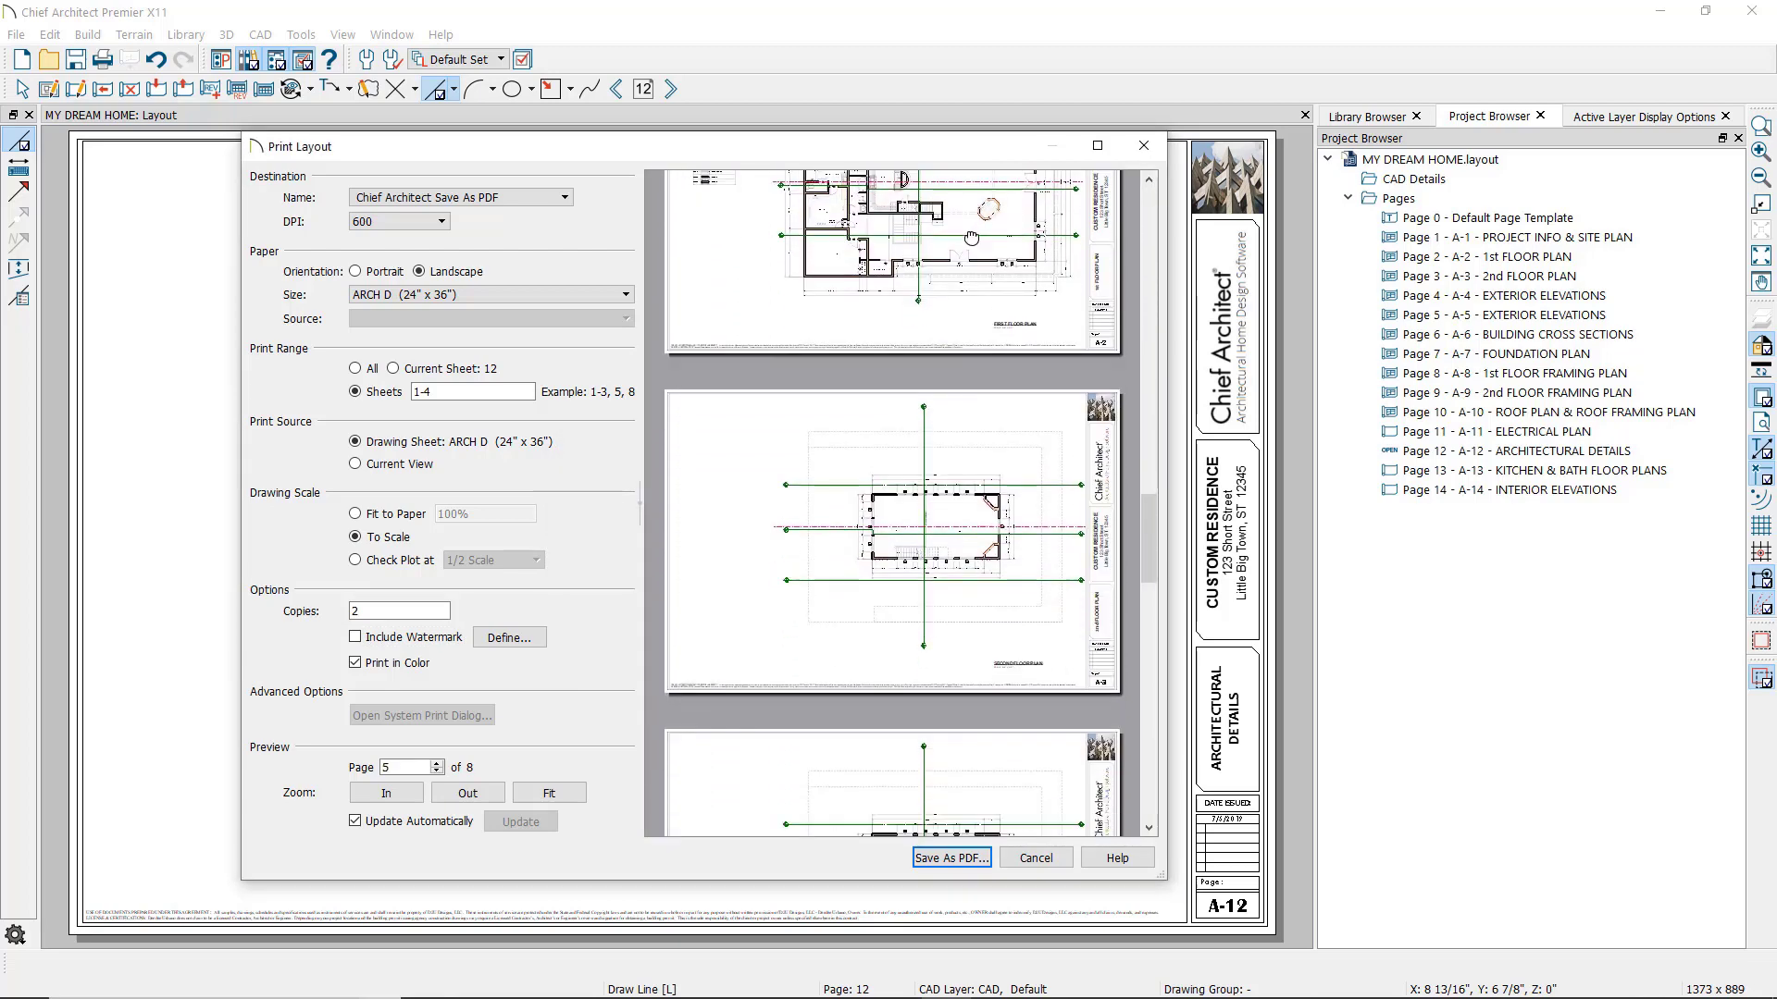
{"action": "scroll", "coordinate": [963, 611], "scroll_direction": "down", "scroll_amount": 2}
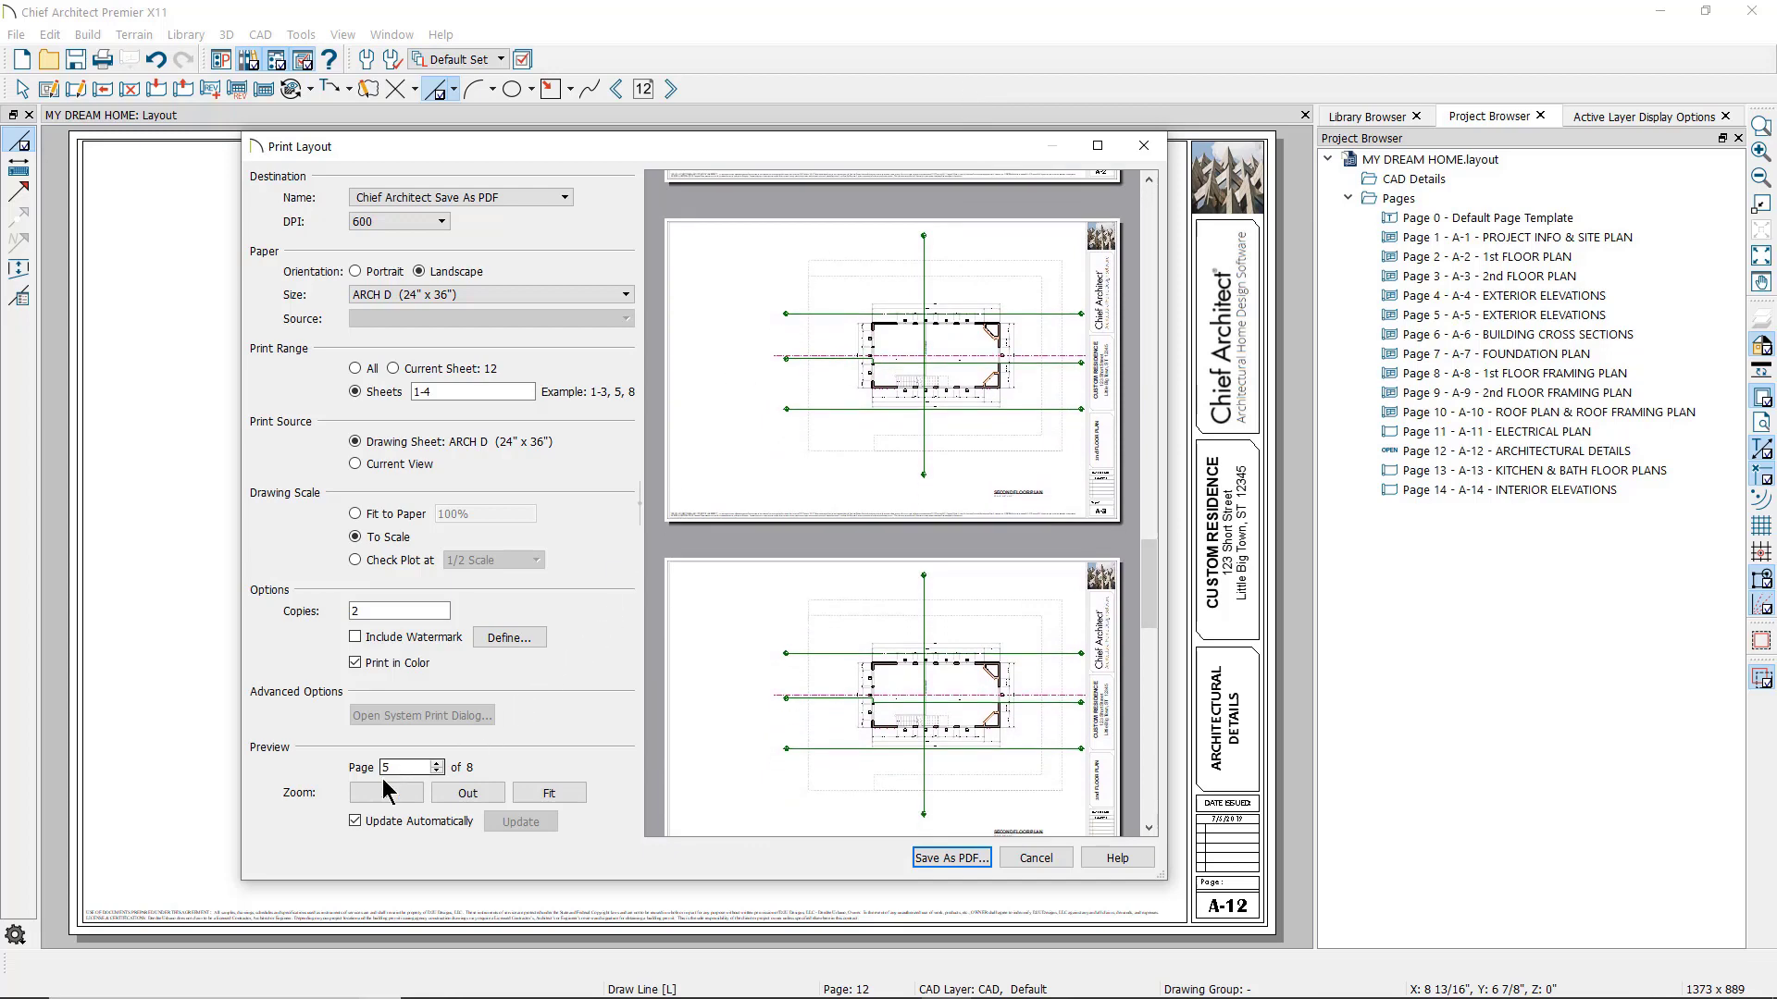
{"action": "left_click", "coordinate": [355, 821]}
- Output to Chief Architect Save As PDF on ARCH D (24" x 36") paper, one copy, and refresh the preview
{"action": "left_click", "coordinate": [507, 197]}
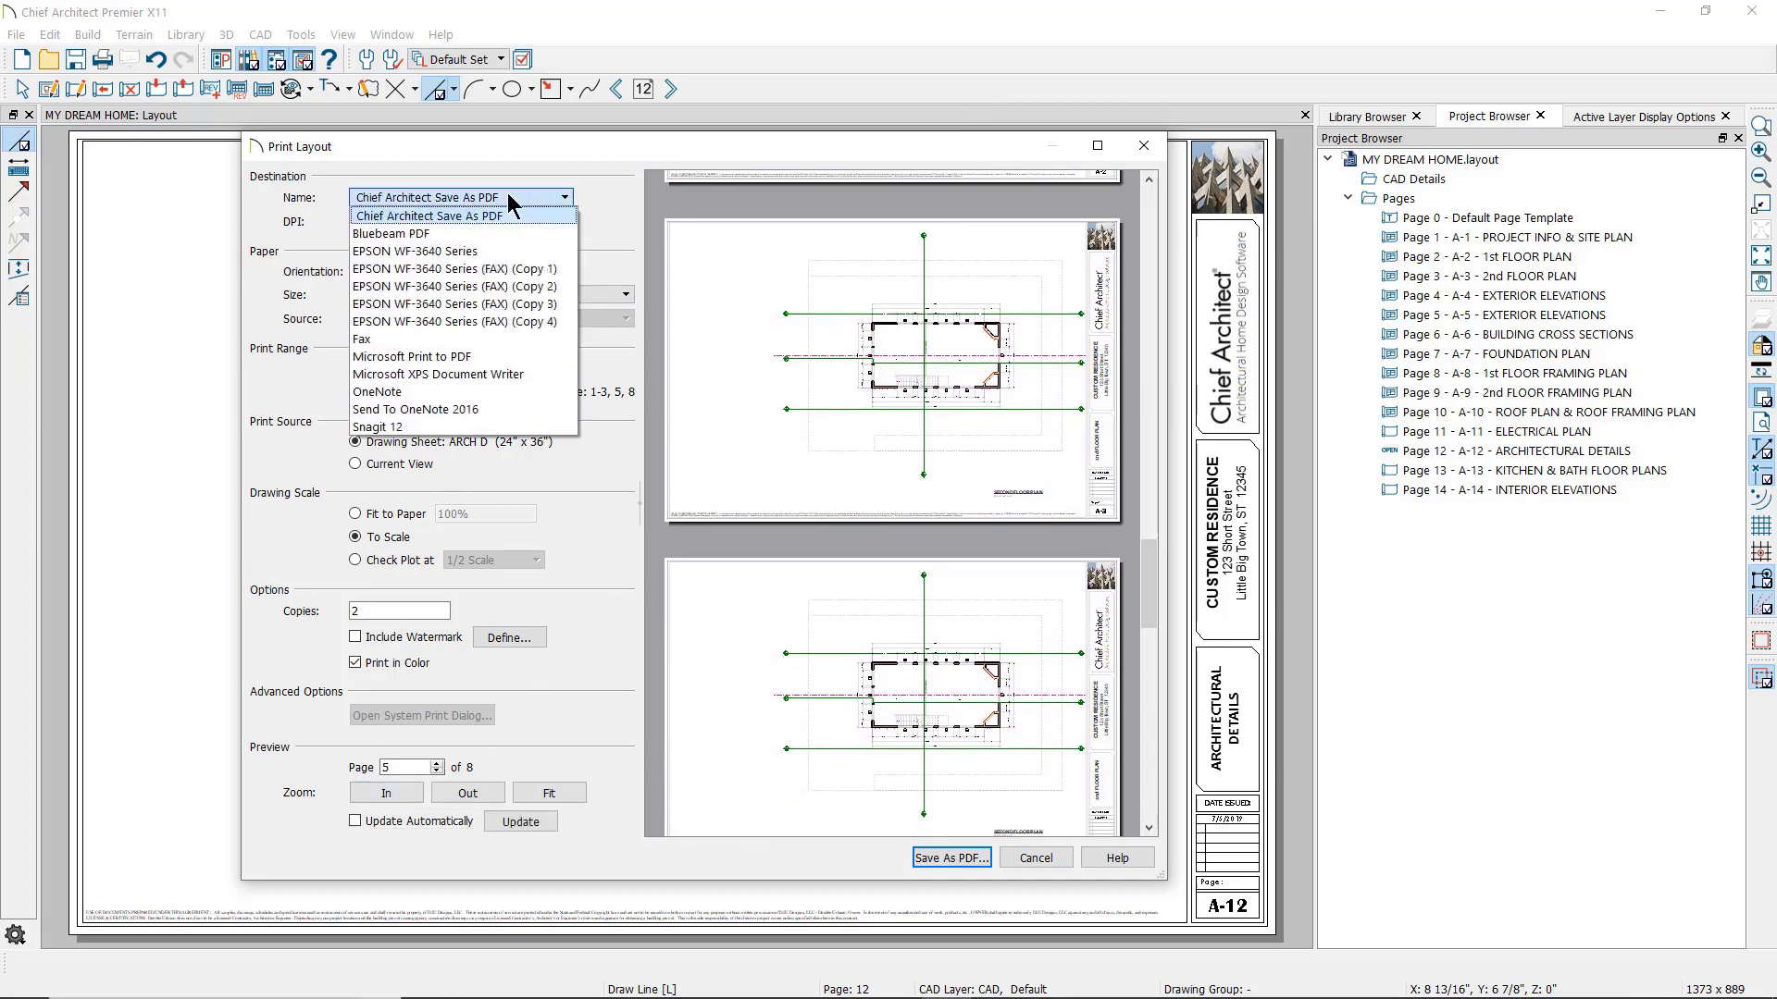
{"action": "key", "text": "Escape"}
{"action": "key", "text": "Down"}
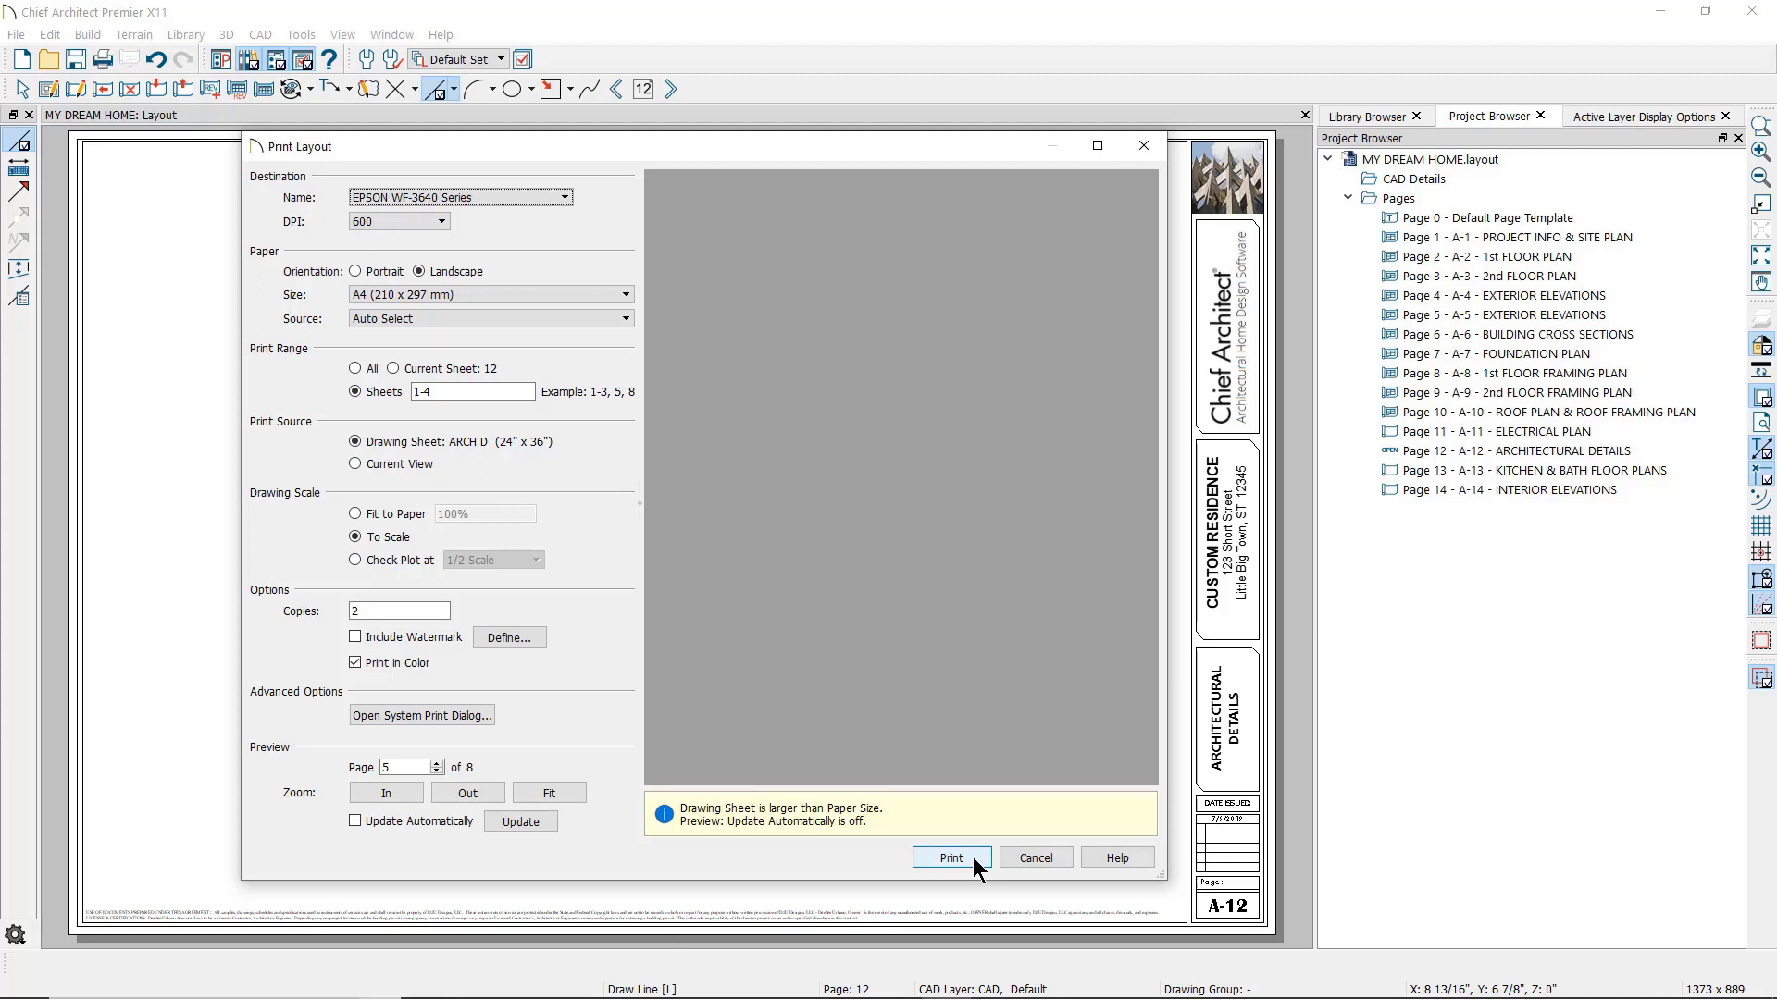
{"action": "left_click", "coordinate": [539, 195]}
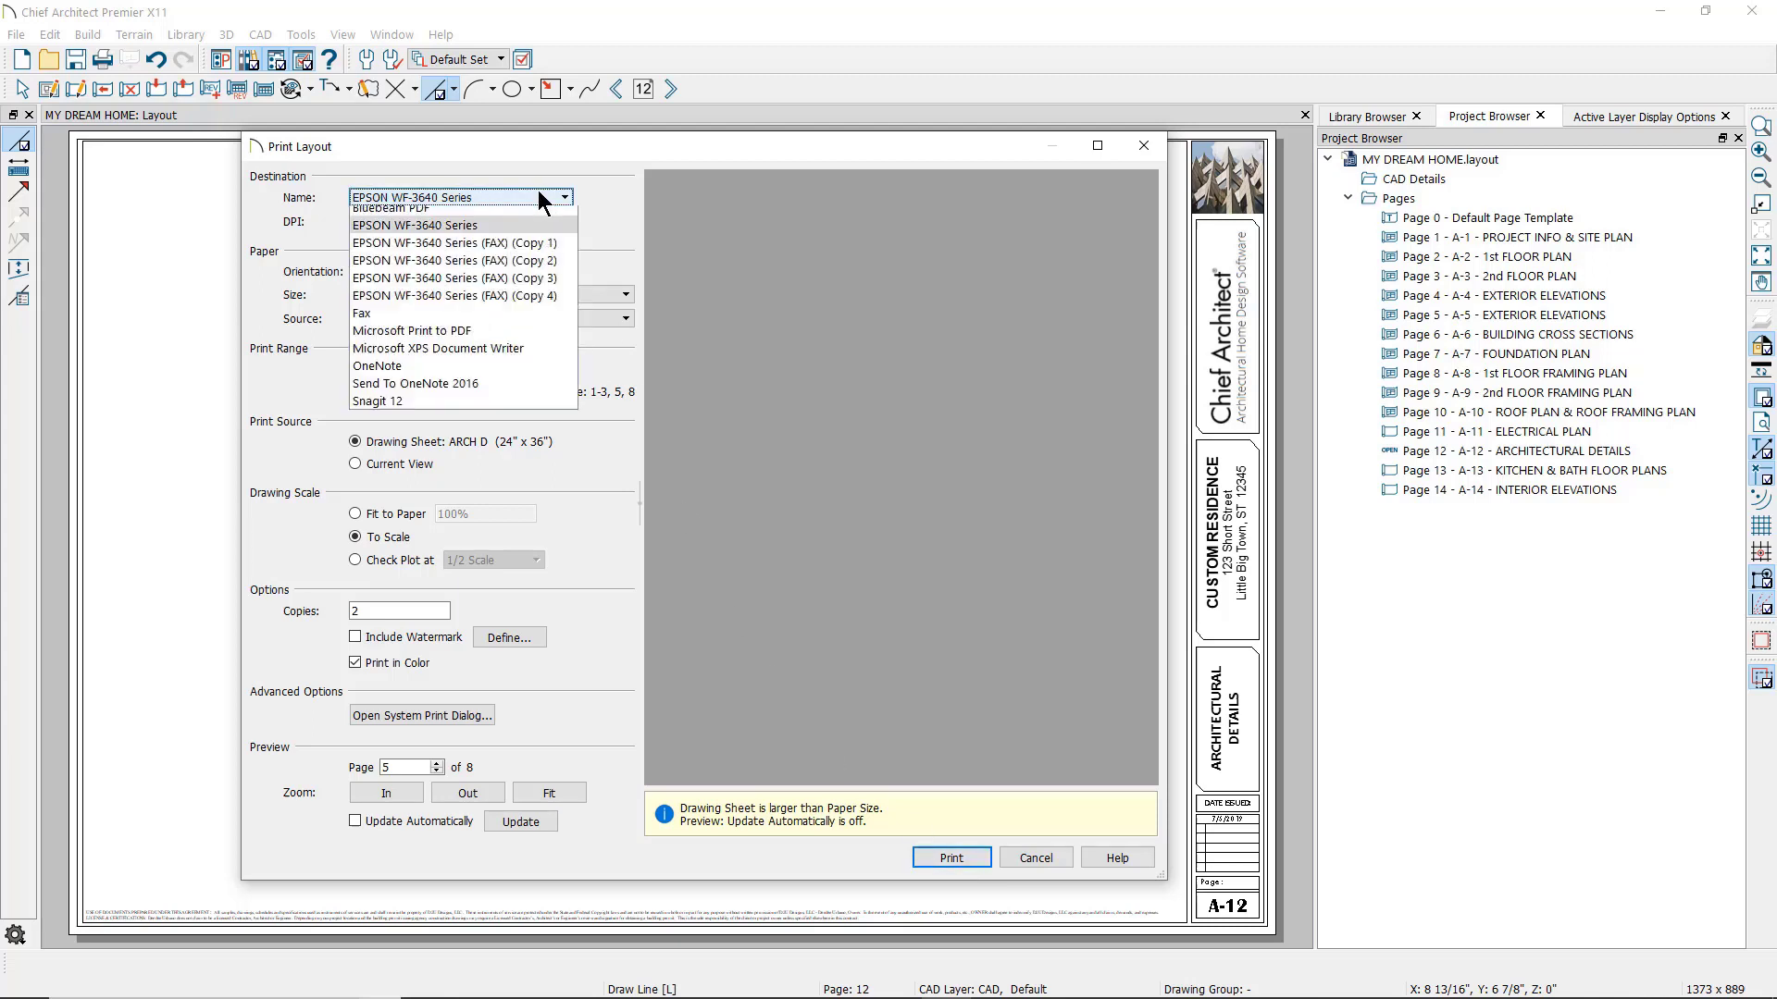
{"action": "left_click", "coordinate": [497, 216]}
{"action": "left_click", "coordinate": [463, 296]}
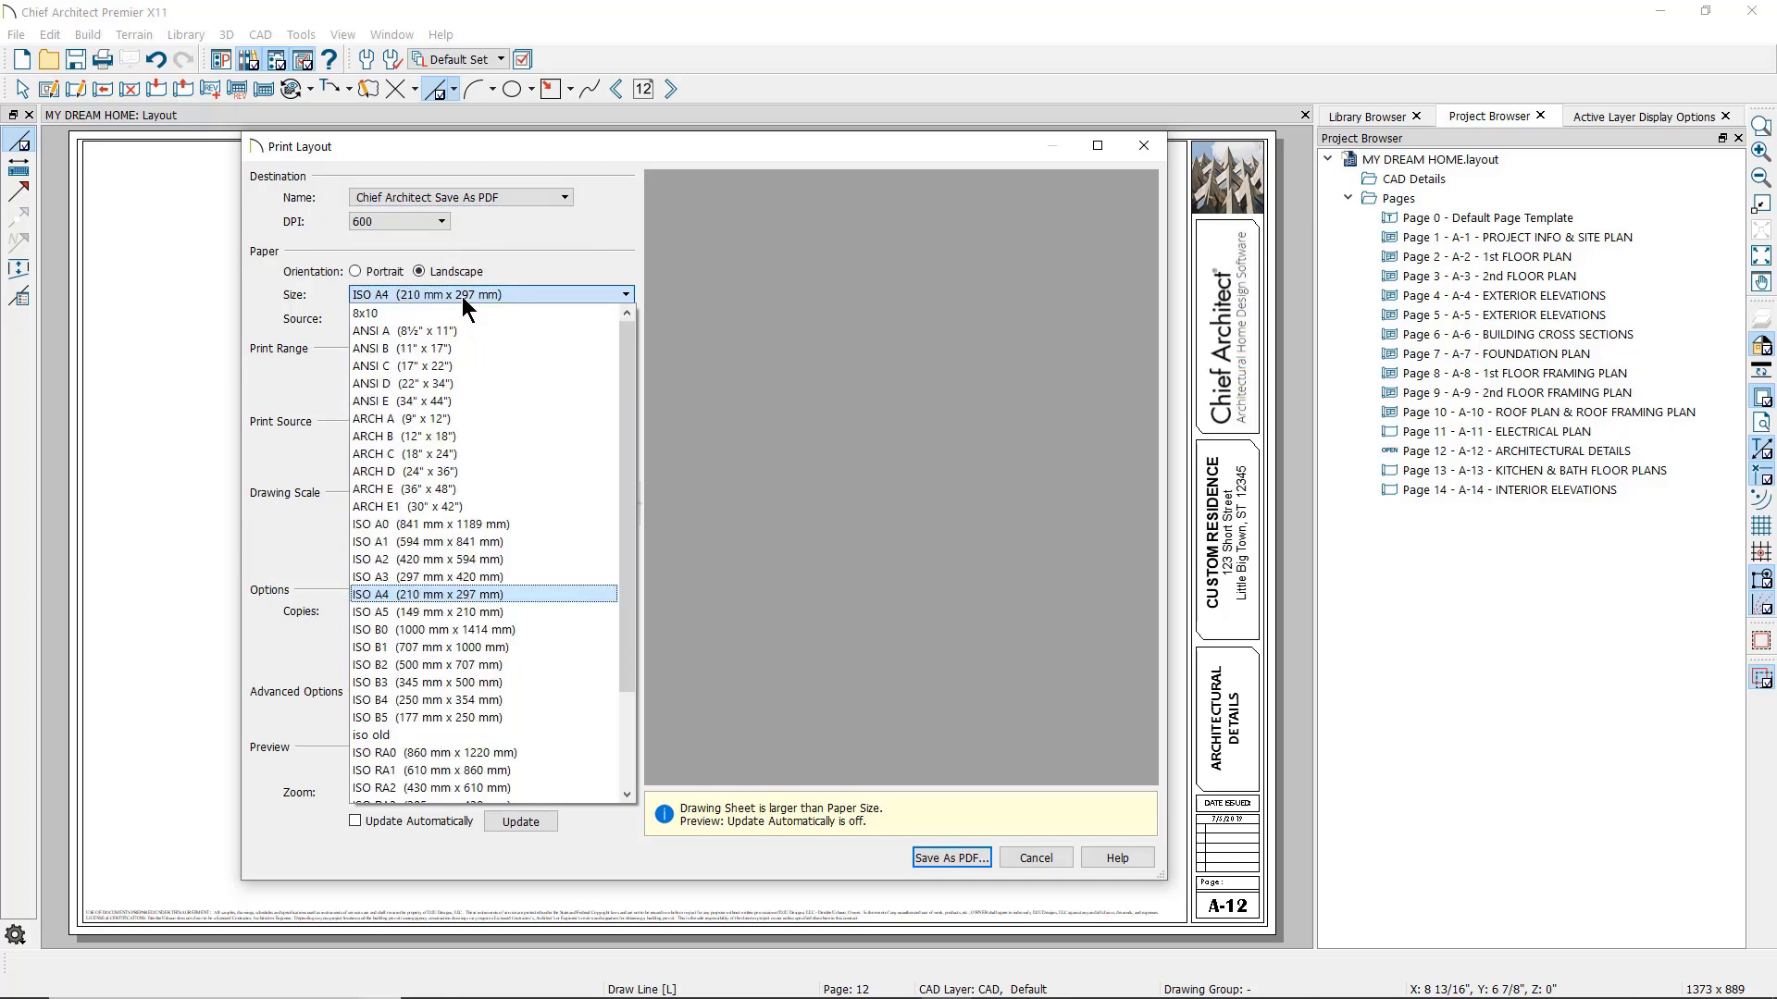
{"action": "left_click", "coordinate": [403, 471]}
{"action": "left_click_drag", "start_coordinate": [445, 611], "coordinate": [331, 611]}
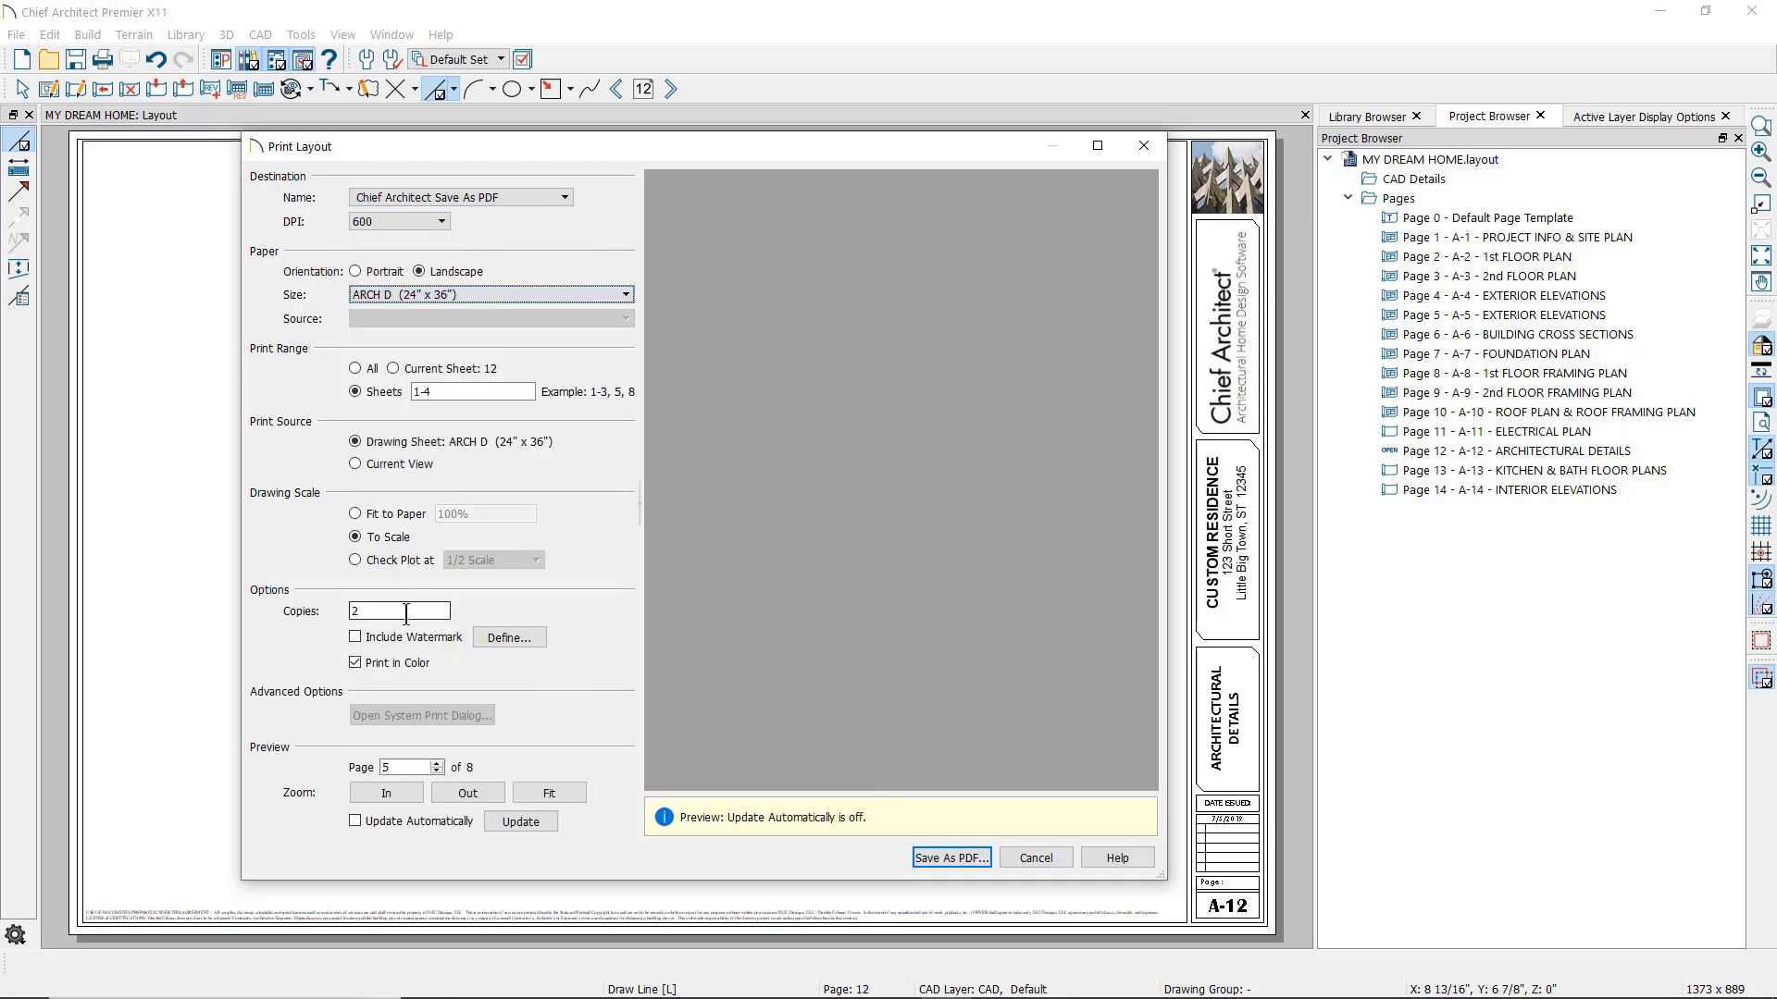
{"action": "type", "text": "1"}
{"action": "left_click", "coordinate": [510, 823]}
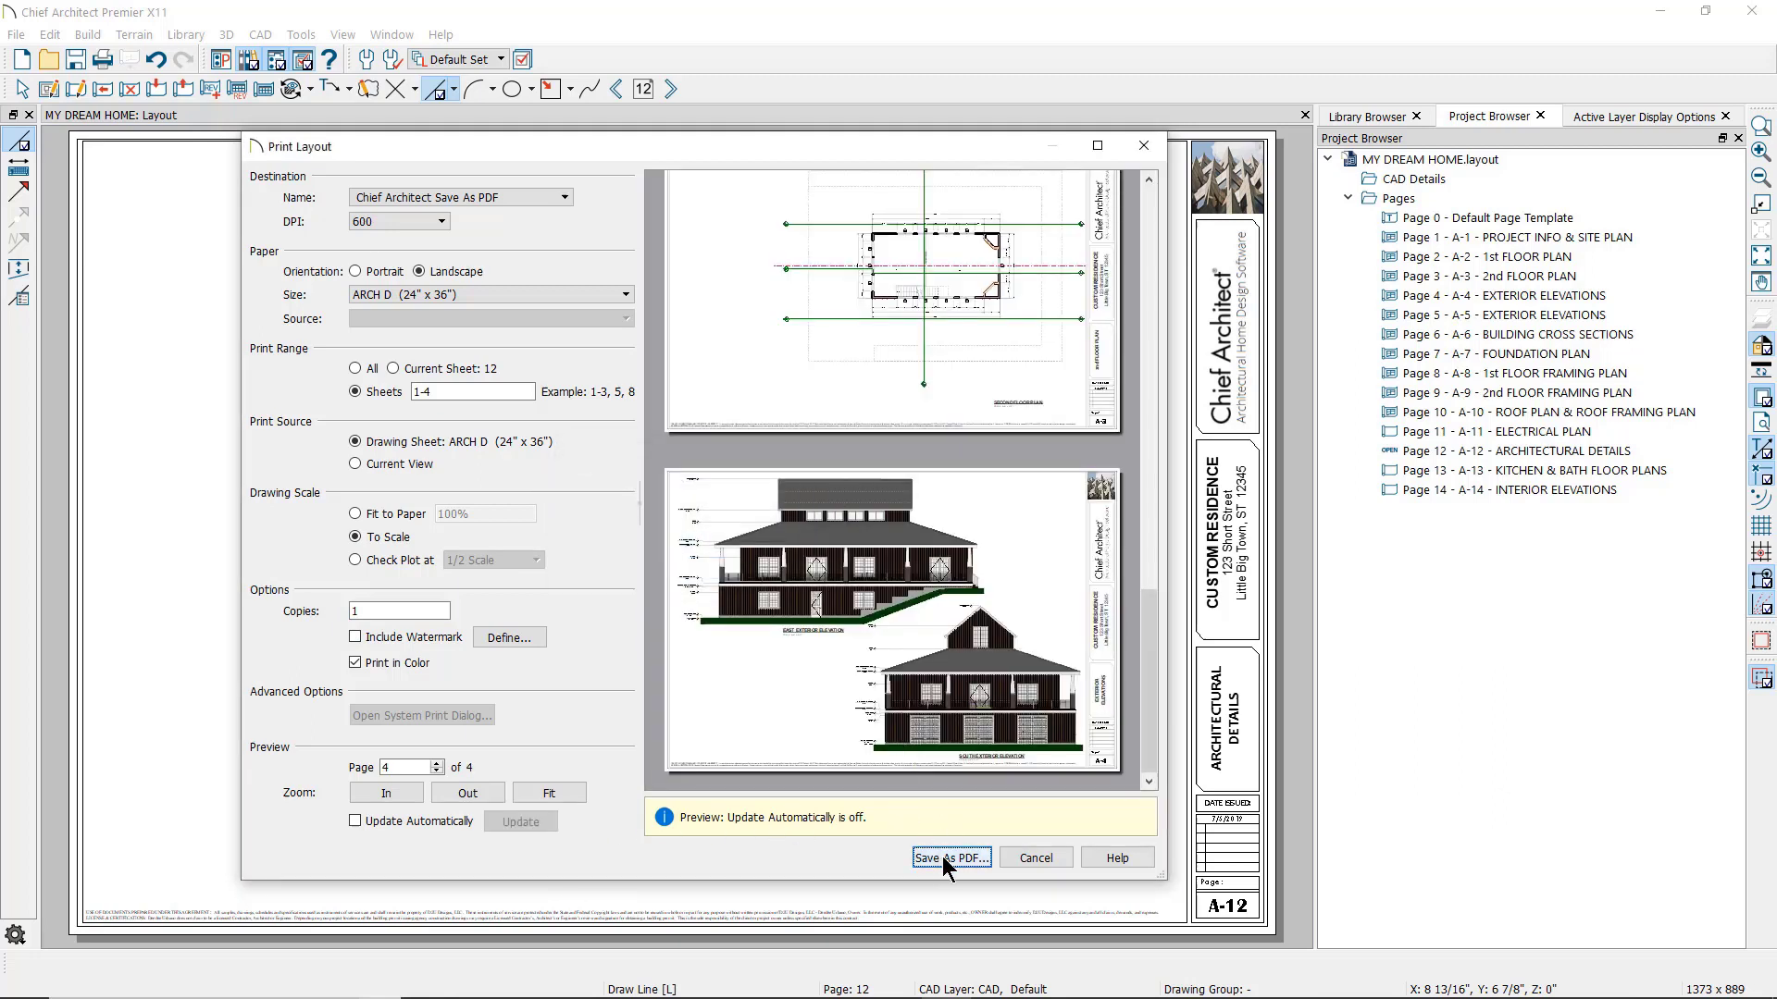
- Start the PDF export, which proposes MY DREAM HOME.pdf on the Desktop
{"action": "left_click", "coordinate": [942, 857]}
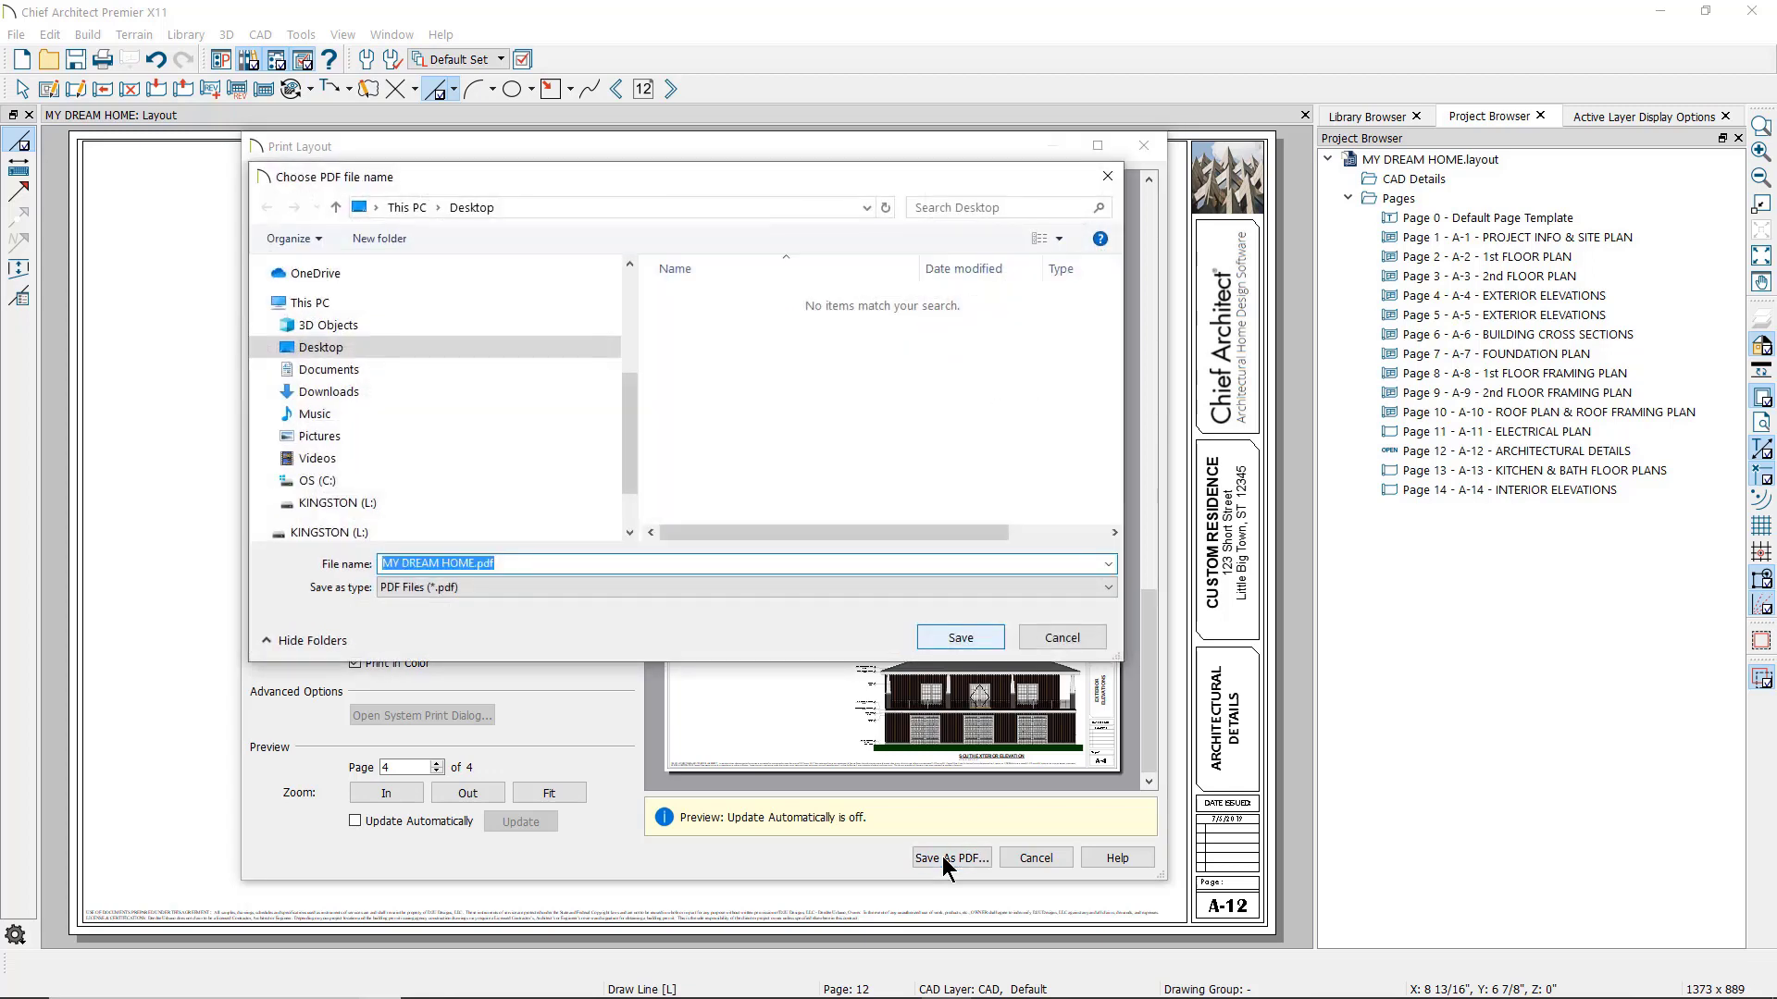